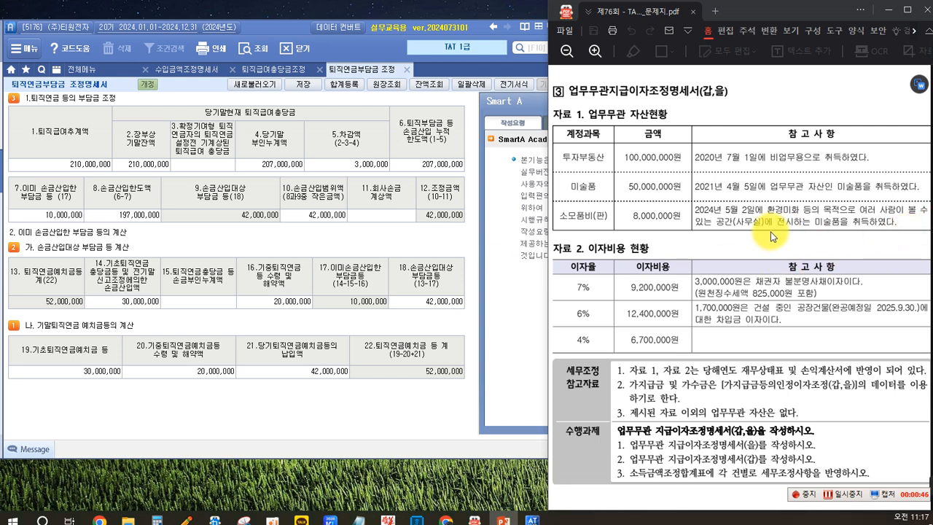
Step: Find evaluation questions 28 to 30 on the 퇴직연금부담금조정명세서 in the exam PDF
scroll(772, 235, "up", 2)
scroll(772, 236, "down", 10)
scroll(773, 236, "up", 2)
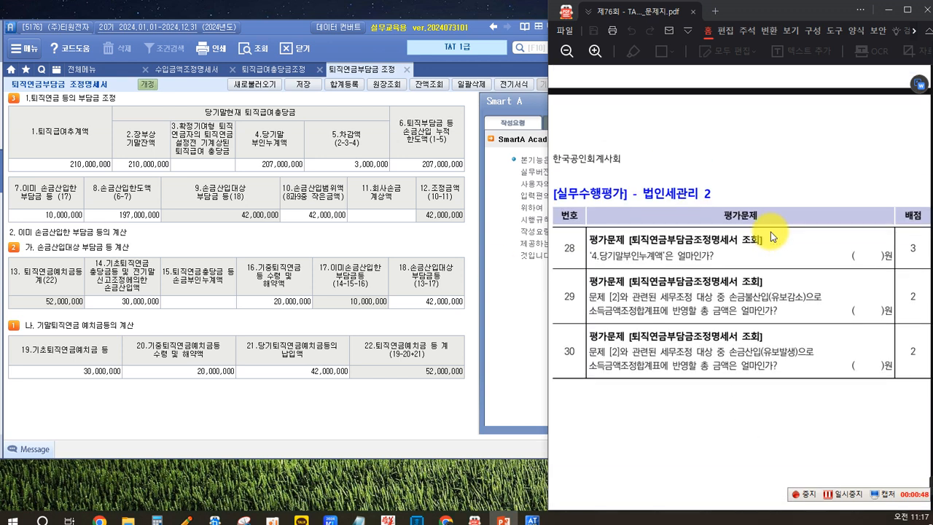
scroll(773, 235, "down", 3)
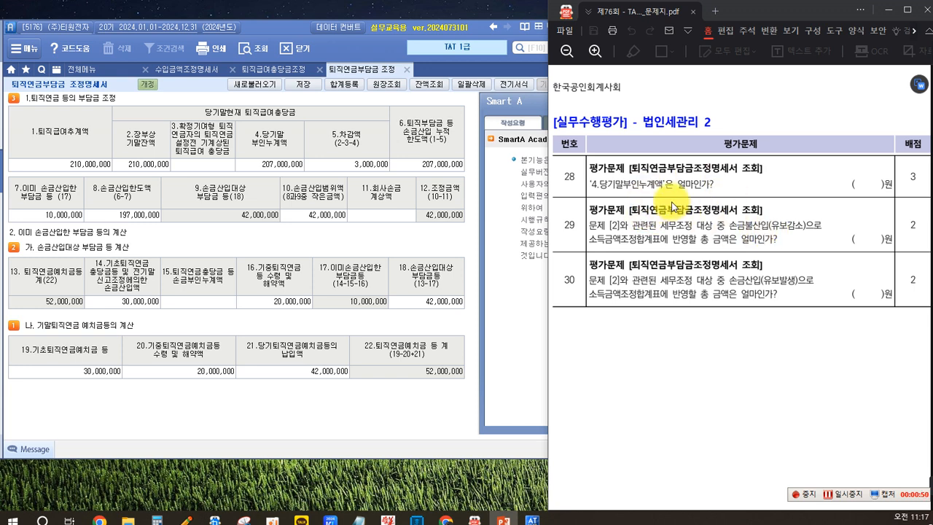
scroll(671, 207, "down", 3)
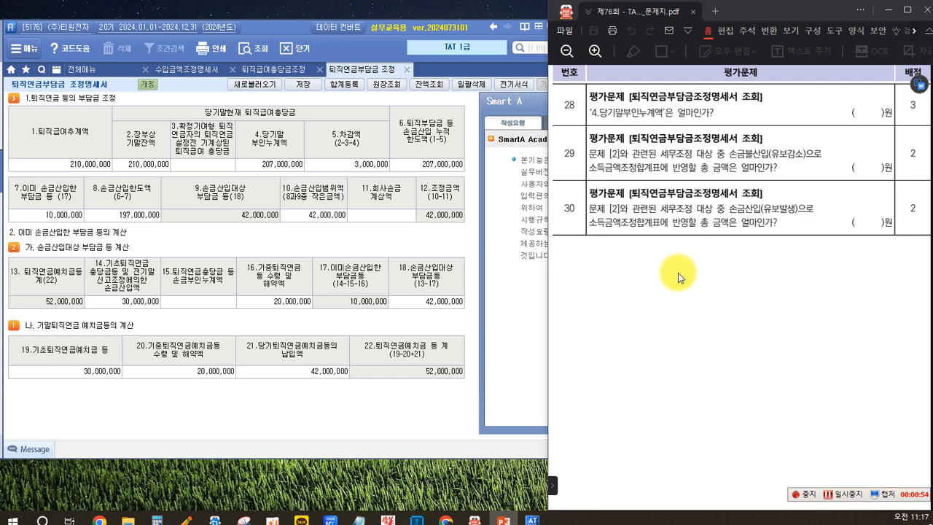
Step: Mark 4.당기말부인누계액 in the form and question 29's 손금불산입(유보감소) with red boxes, and clear the markings
key("ctrl+2")
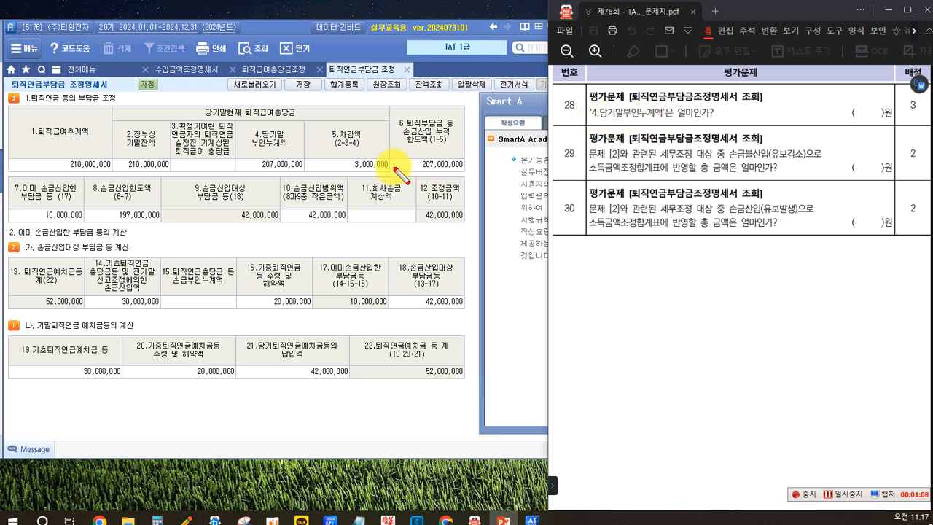
mouse_move(235, 124)
left_mouse_down()
mouse_move(240, 172)
mouse_move(307, 173)
left_mouse_up()
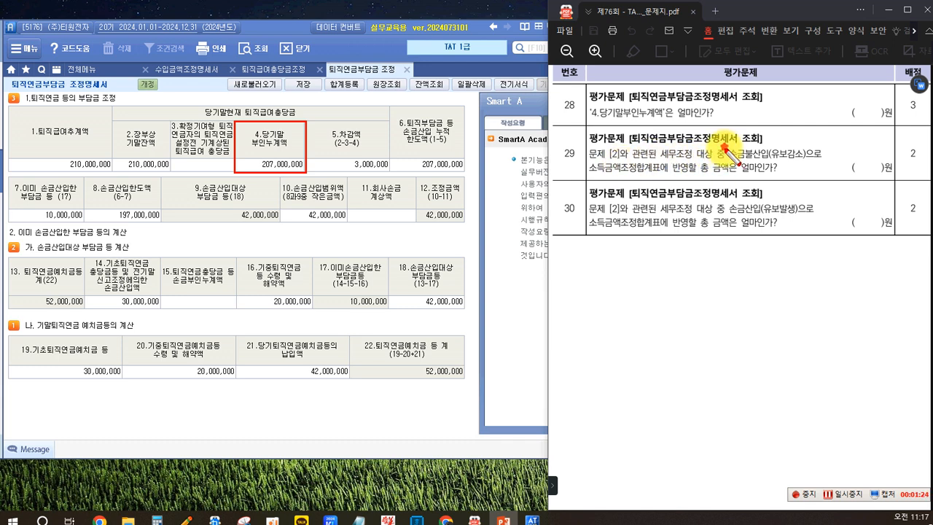
left_click_drag(725, 147, 810, 161)
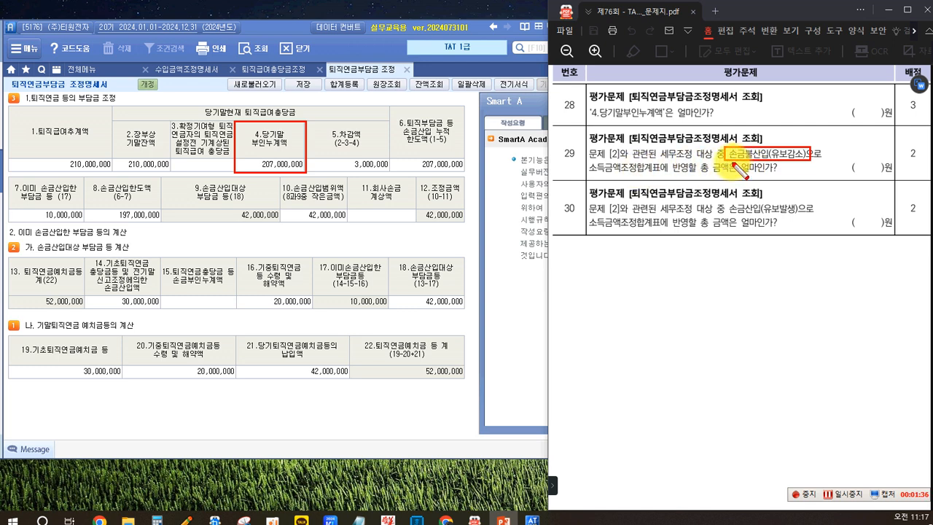
key("Escape")
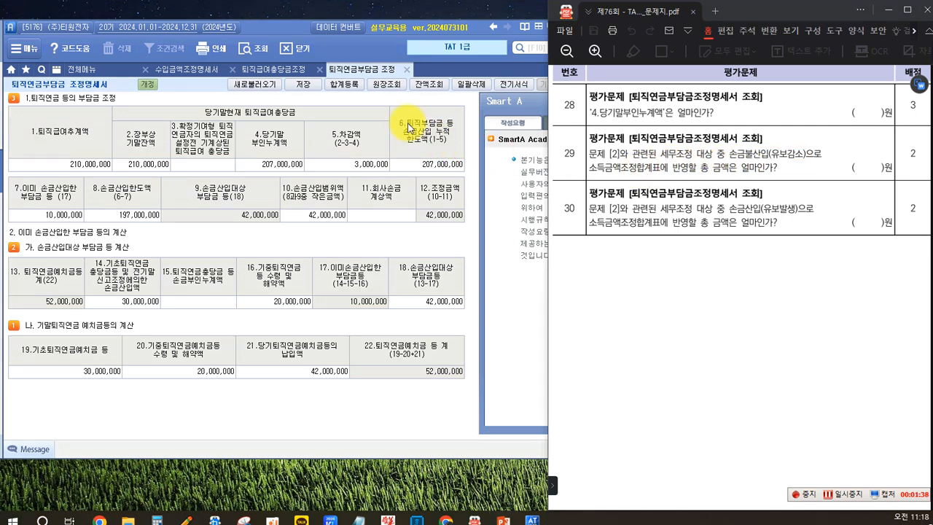
Step: Open the 합계등록 dialog and box the 손금불산입 heading and the 퇴직연금지급액 row in red
left_click(353, 90)
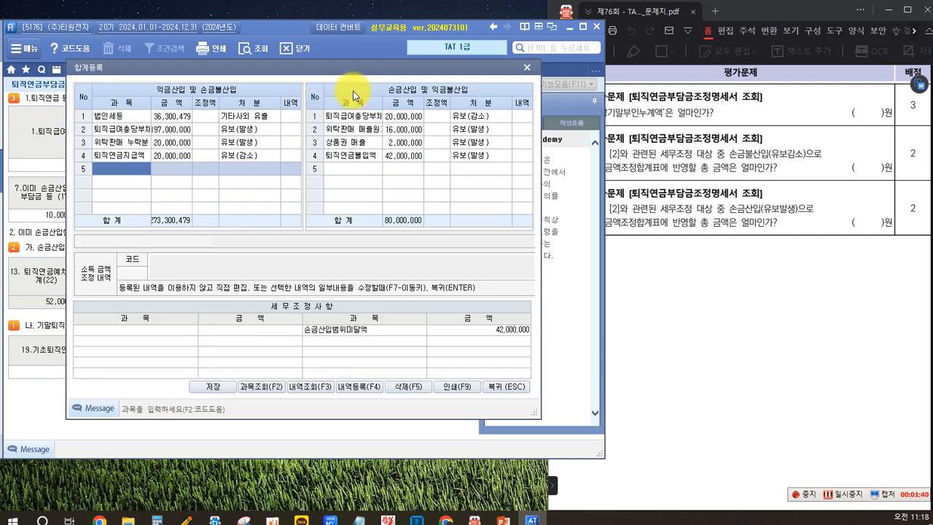
left_click(645, 178)
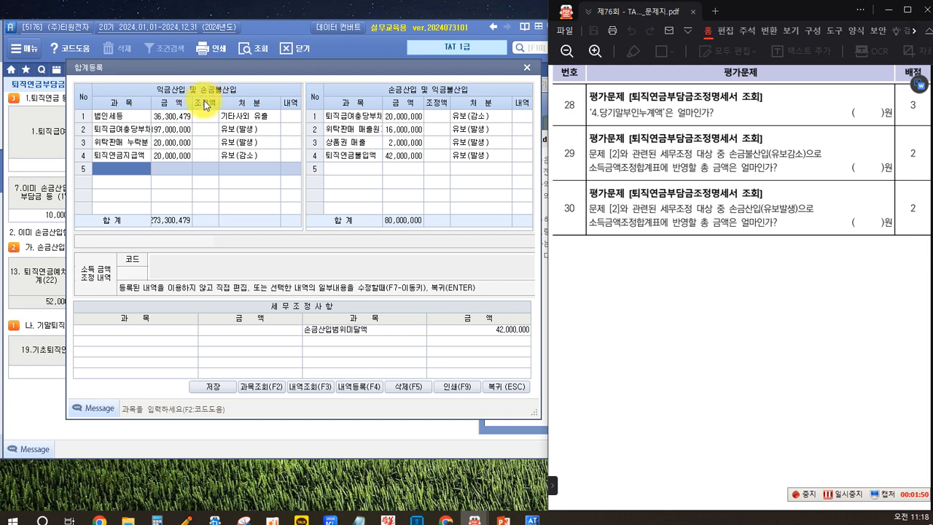
mouse_move(199, 83)
left_mouse_down()
mouse_move(203, 98)
mouse_move(238, 97)
left_mouse_up()
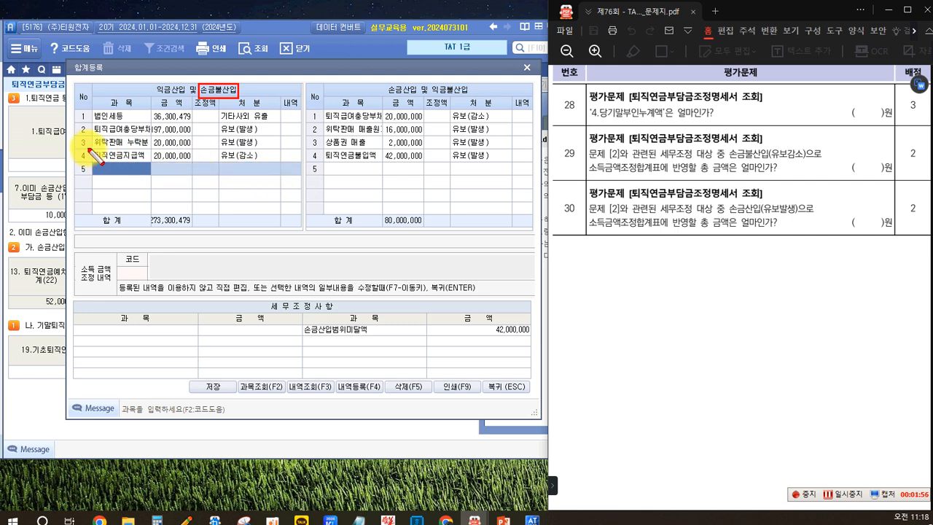
mouse_move(87, 148)
left_mouse_down()
mouse_move(148, 164)
mouse_move(278, 165)
left_mouse_up()
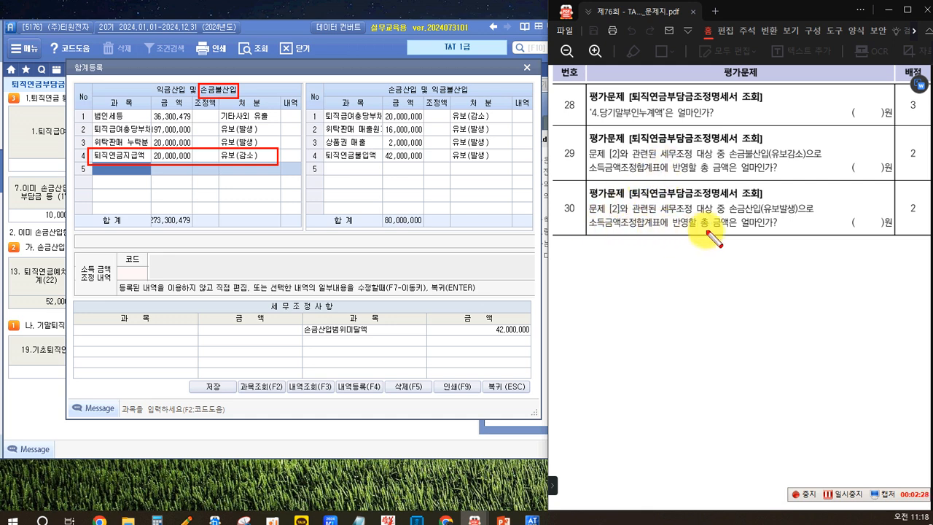
Step: Box question 30's 손금산입(유보발생), the 손금산입 heading and the 퇴직연금불입액 row in red, and clear all markings
left_click_drag(721, 202, 798, 216)
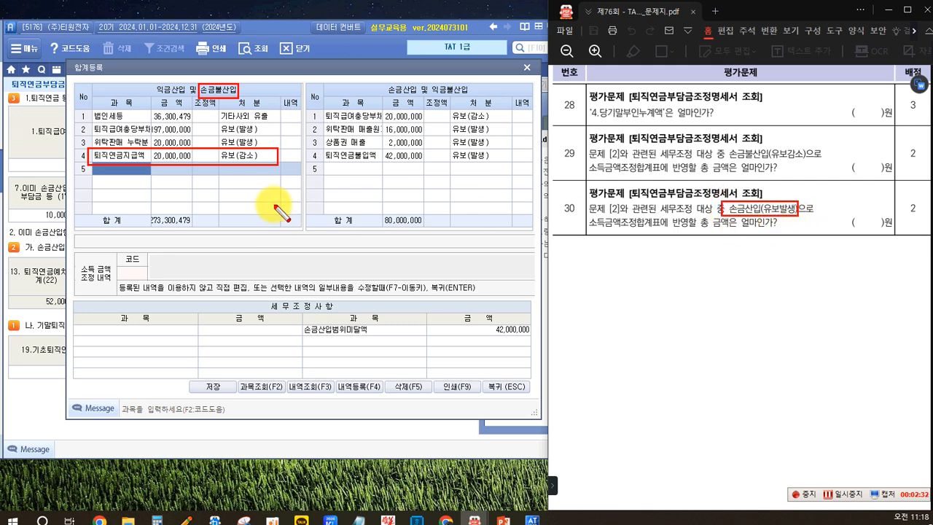
left_click_drag(382, 83, 421, 96)
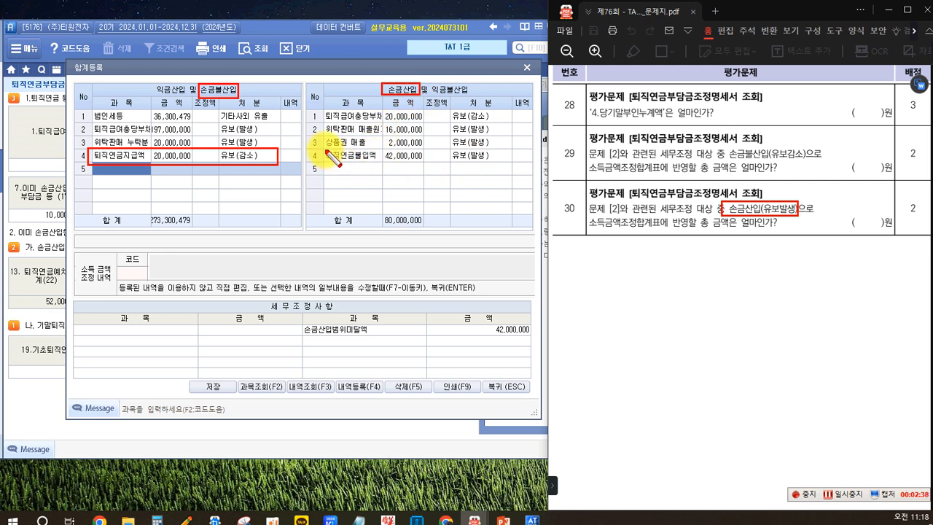
left_click_drag(319, 149, 505, 164)
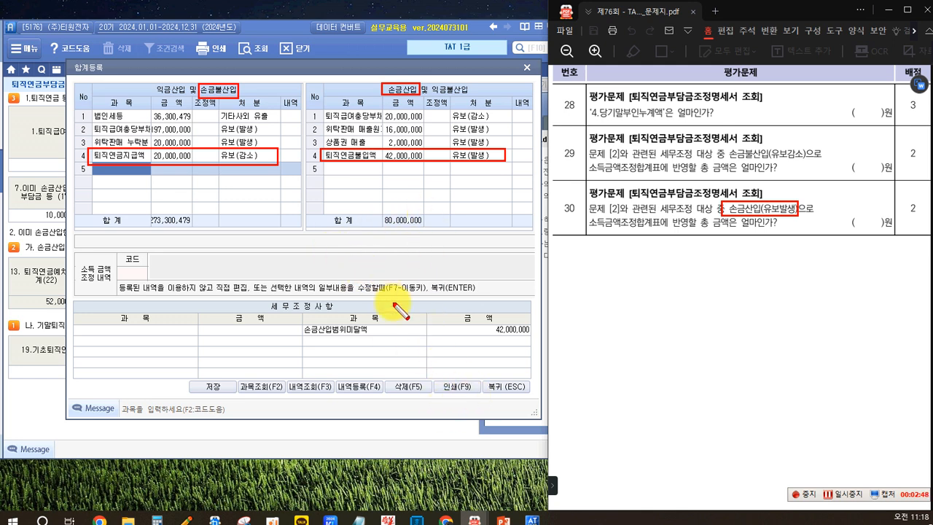
key("Escape")
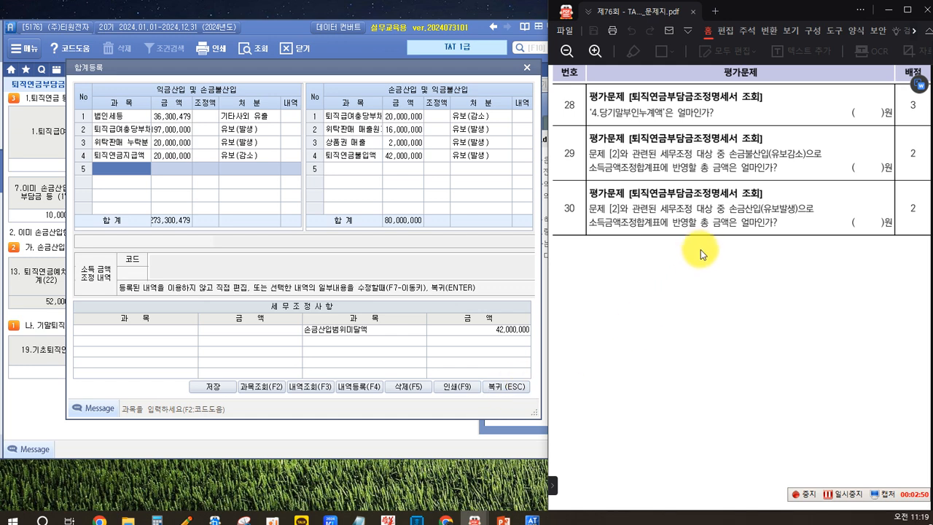
Step: Show problem 3, 업무무관지급이자조정명세서(갑,을), in the exam PDF and close the 합계등록 dialog
scroll(671, 255, "down", 5)
scroll(676, 260, "down", 3)
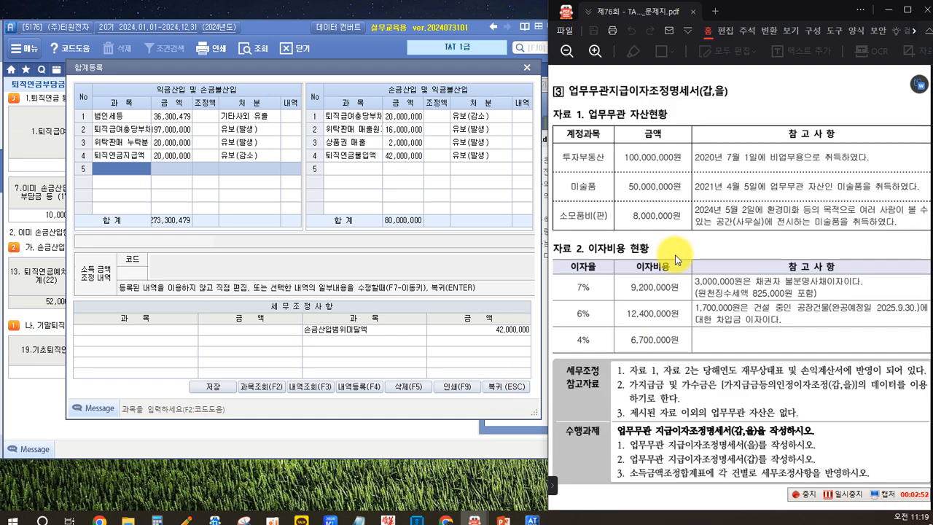
left_click(509, 387)
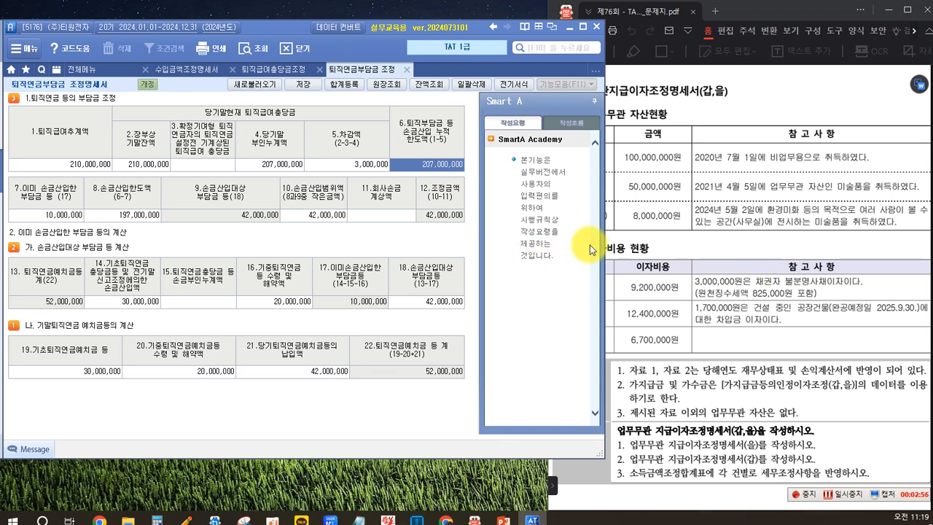
Step: Open the 업무무관 지급이자조정명세서(갑,을) form and collapse its Smart A help pane
left_click(690, 254)
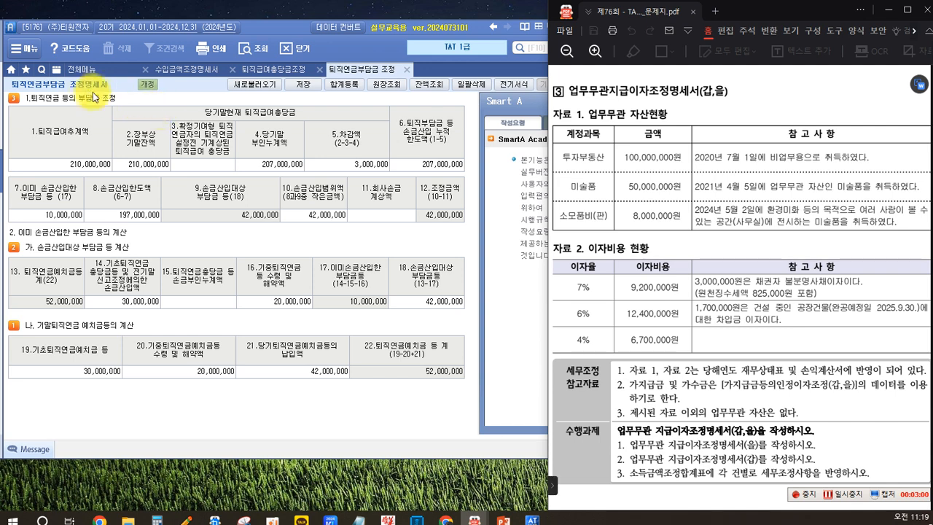
left_click(81, 69)
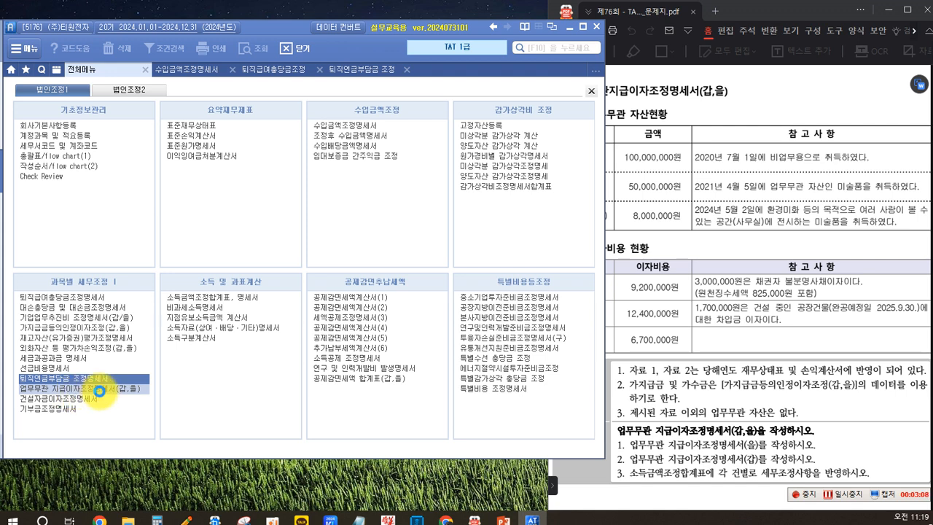
left_click(100, 391)
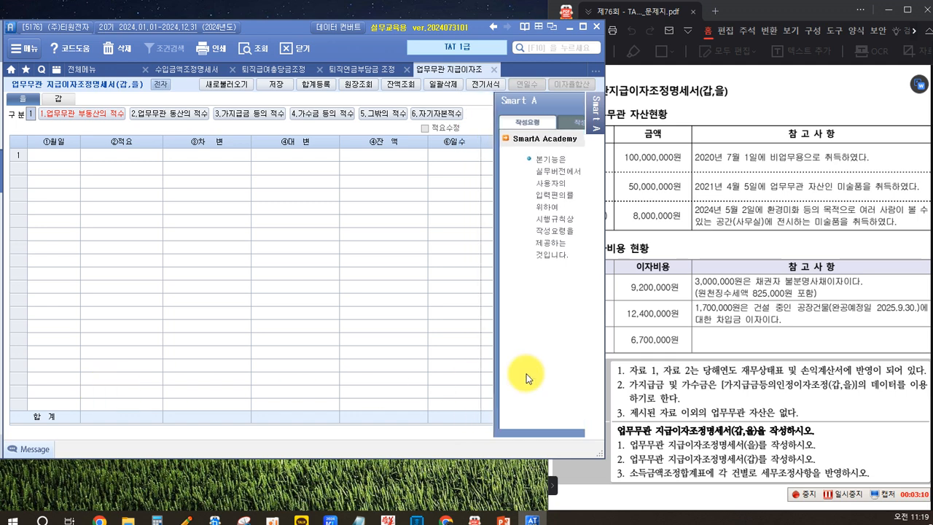
left_click(746, 323)
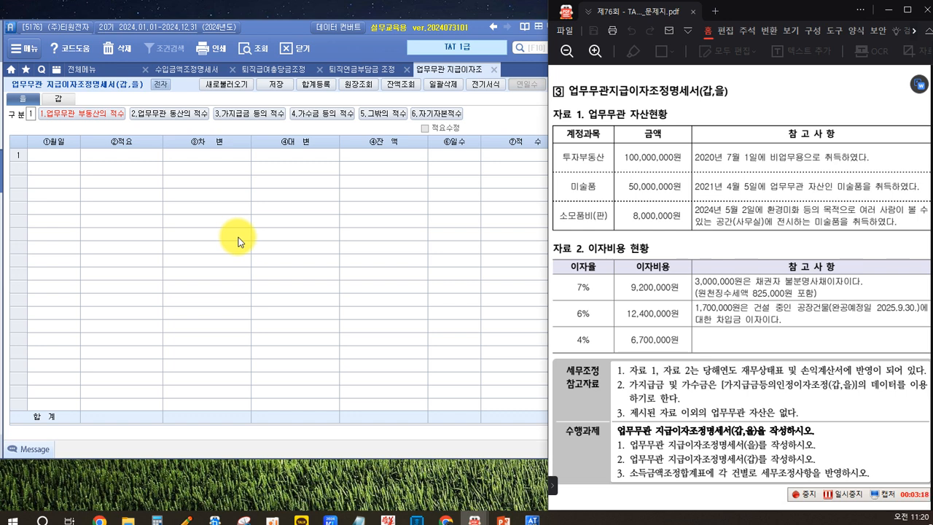
left_click(205, 191)
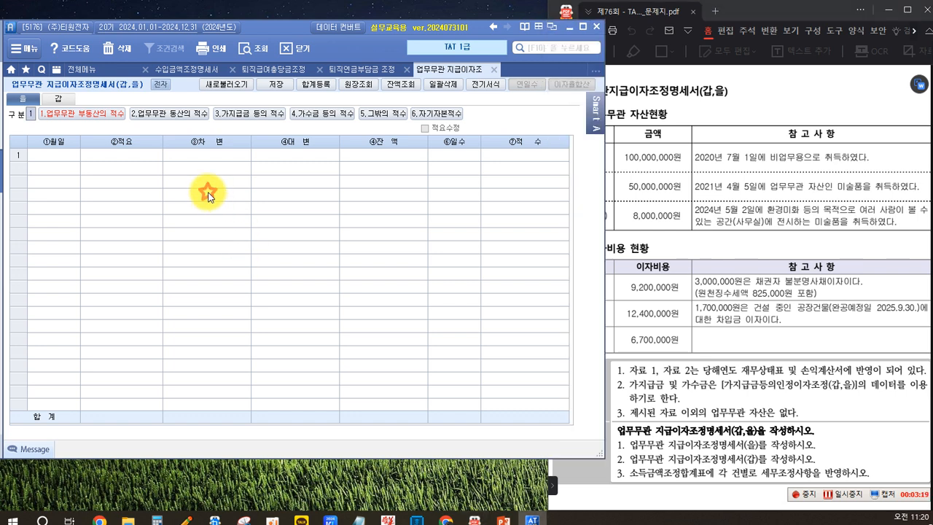
left_click(661, 225)
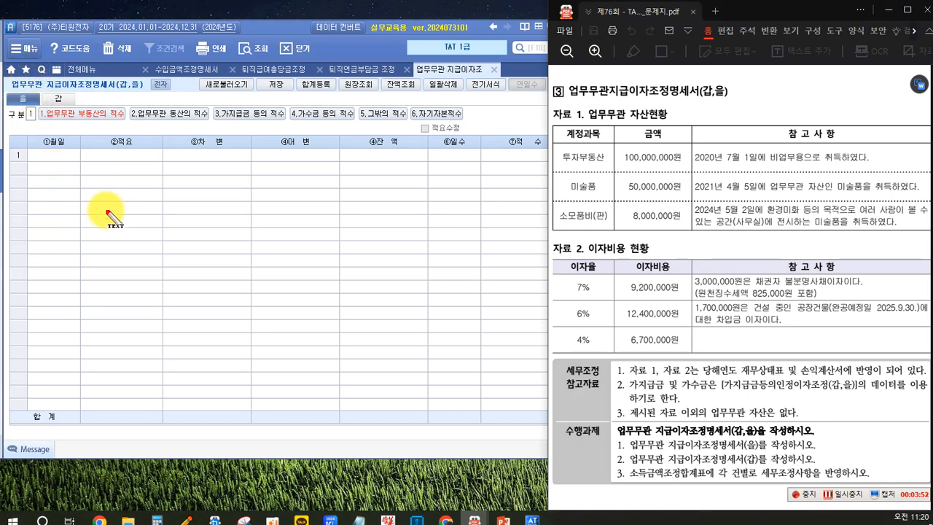
Step: Write the red on-screen note "지급이자" with the line "- 차입금 사용의 대가" below it over the empty form
left_click(57, 156)
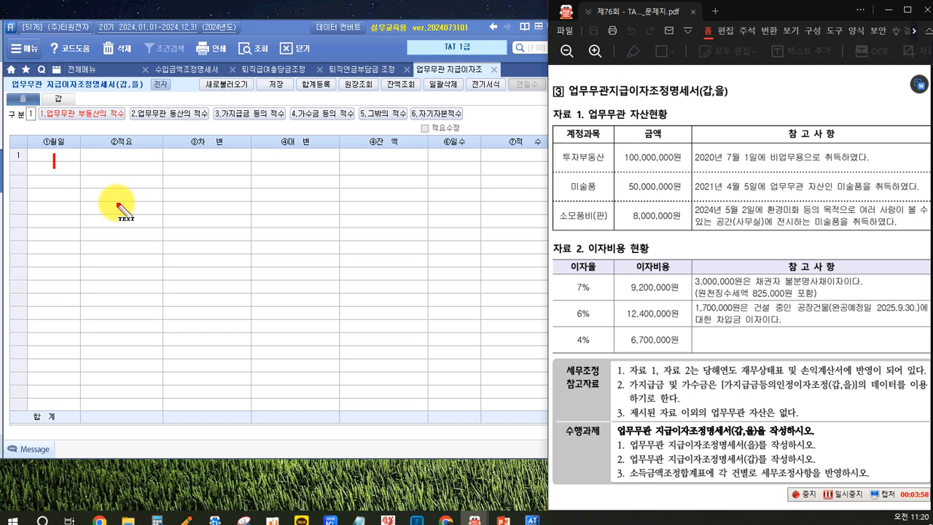
type("지급이")
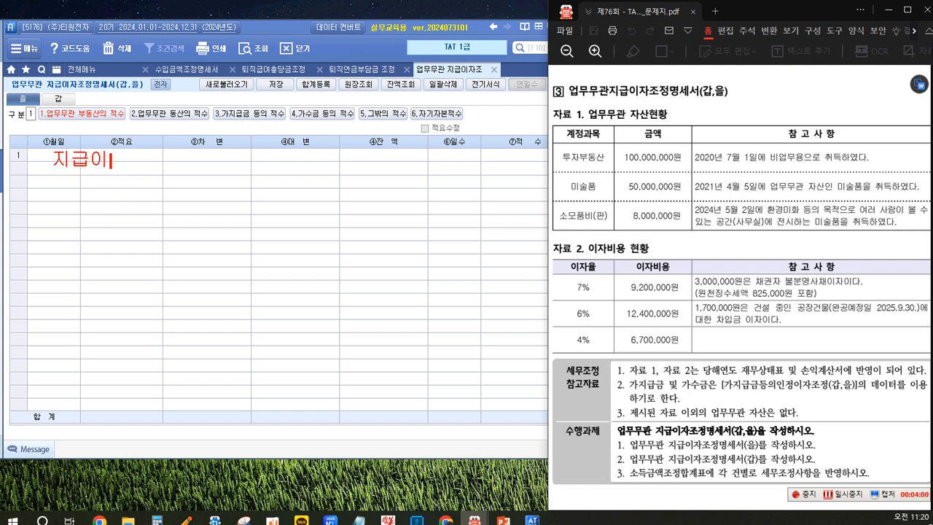
type("자")
key("Return")
key("Return")
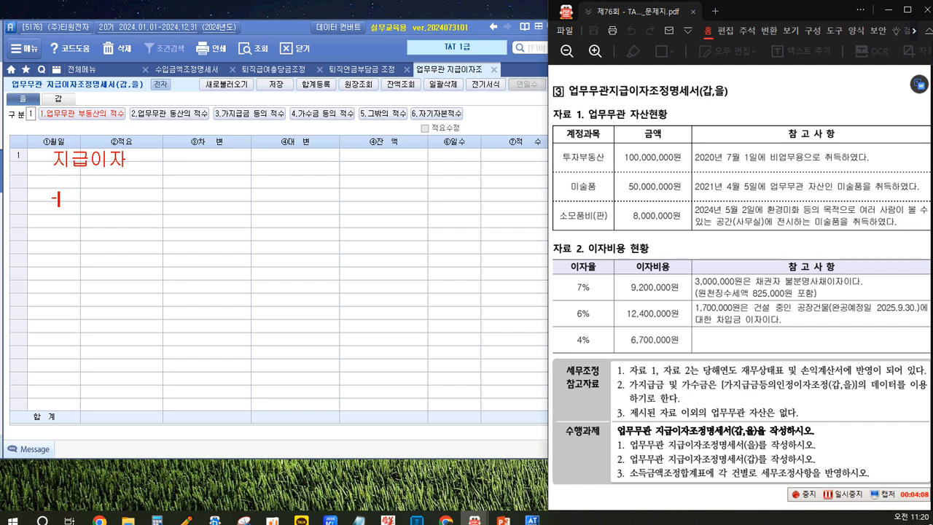
type("- 차입")
key("Escape")
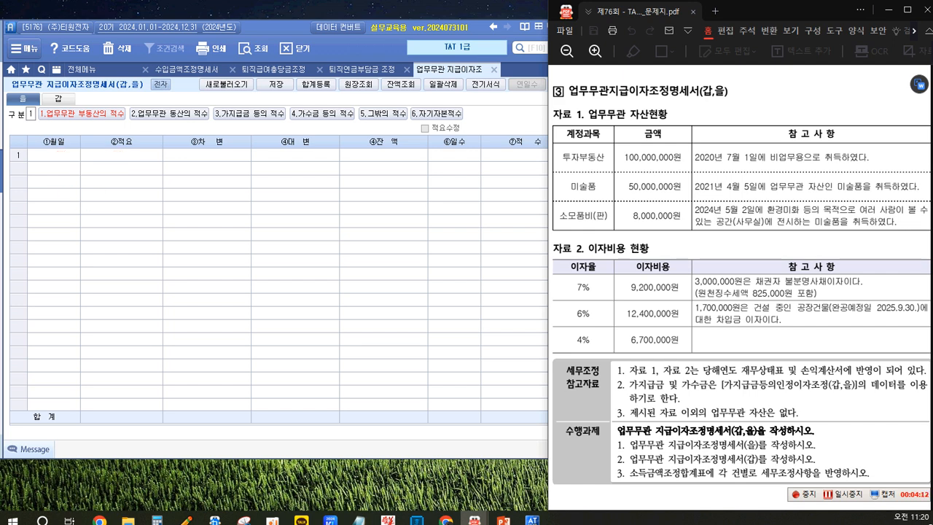
type("금 사용")
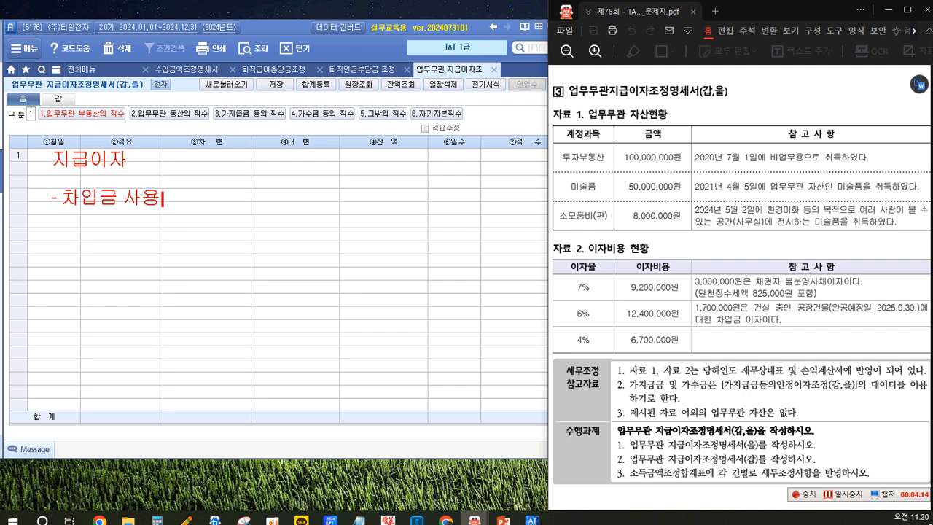
type("의 대가")
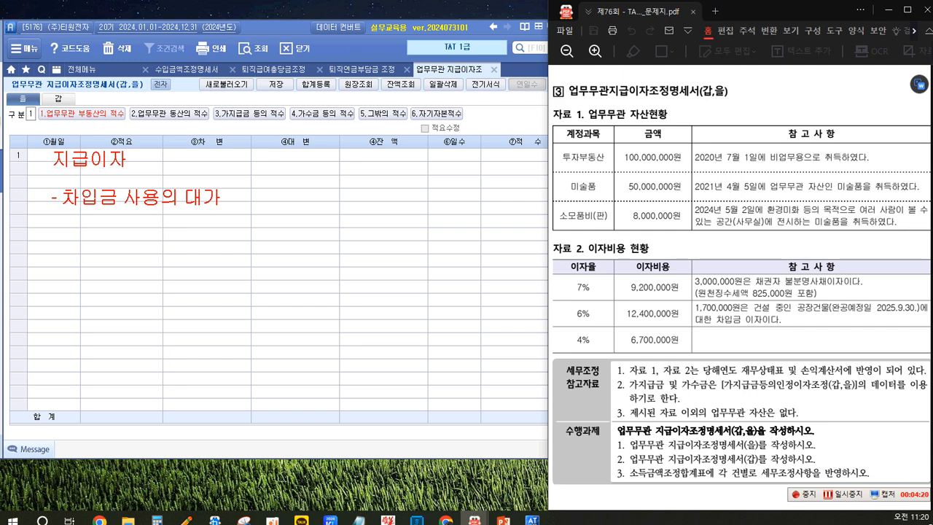
Step: Add the red on-screen note "일반 - 운영자금이자 <손금산입>" beside the 지급이자 heading
left_click(250, 162)
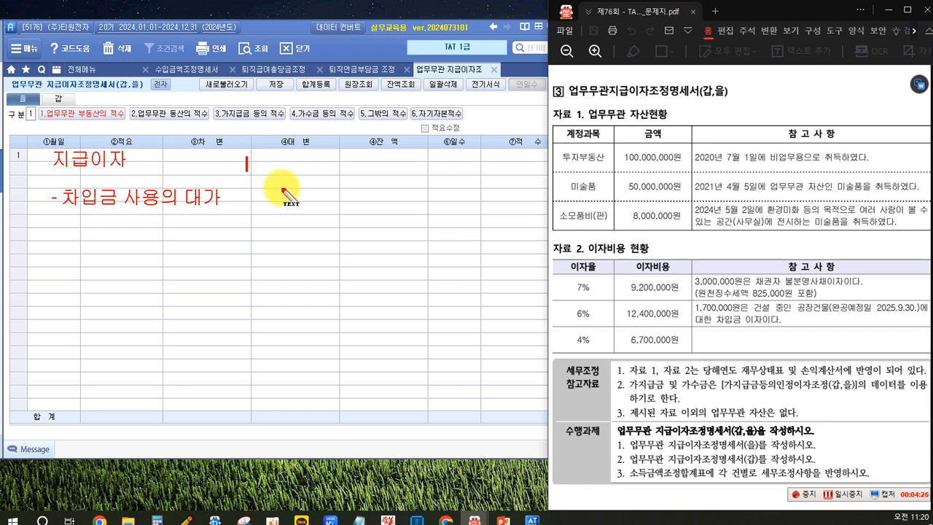
type("일")
type("반")
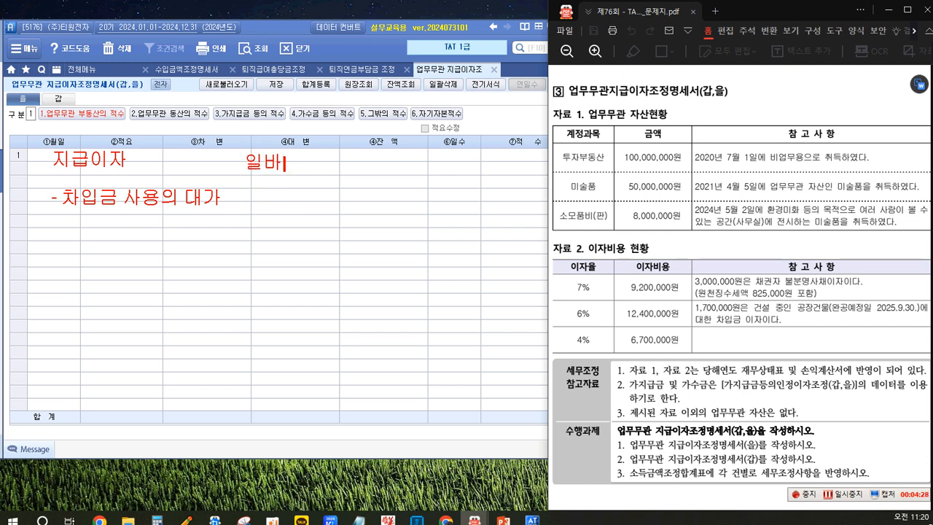
type(" - 운영자금")
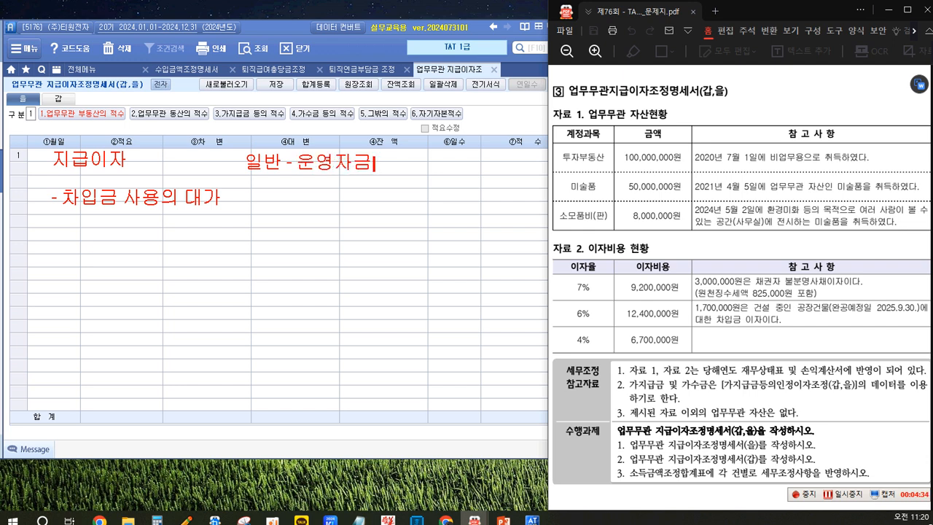
type("이자")
key("BackSpace")
type("<")
type("손금")
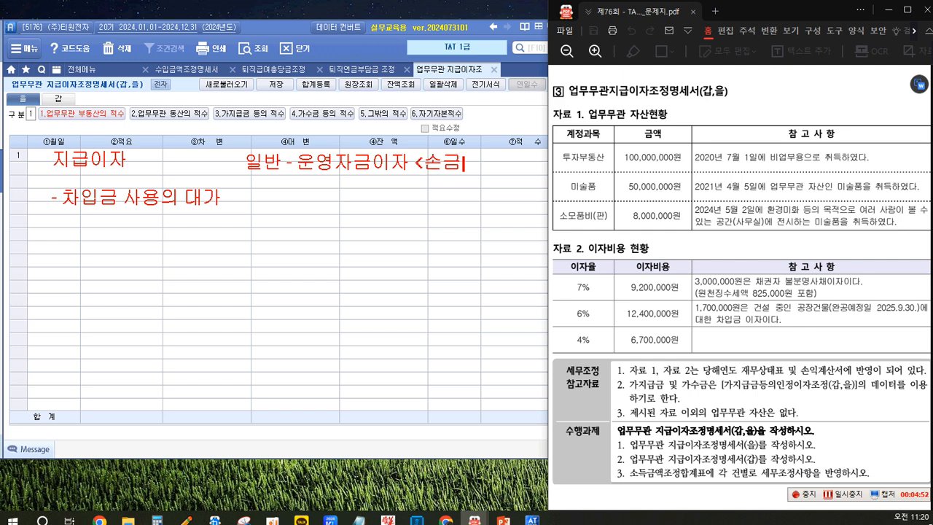
type("산입>")
Step: Add the red note line "채권자 불분명 사채이자..." below the 일반 - 운영자금이자 line
key("Return")
key("Return")
type("ㅊ")
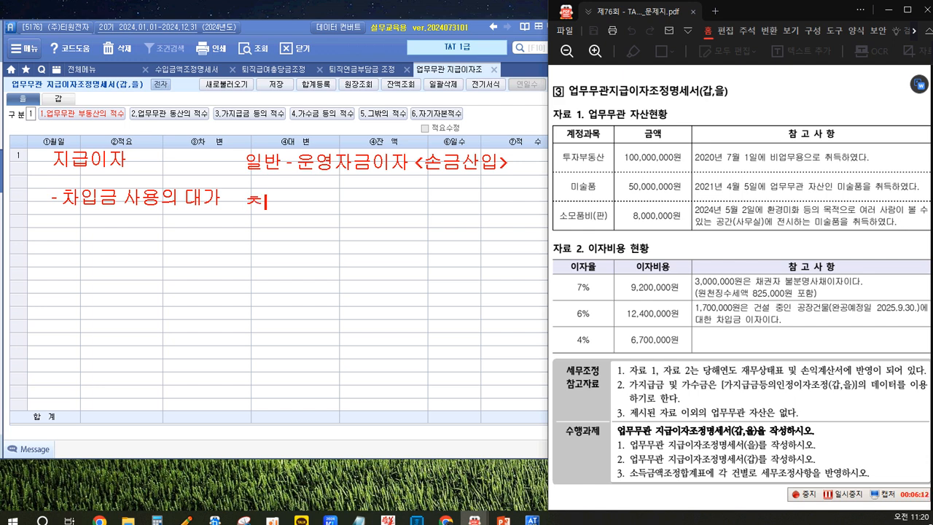
type("채구")
type("자")
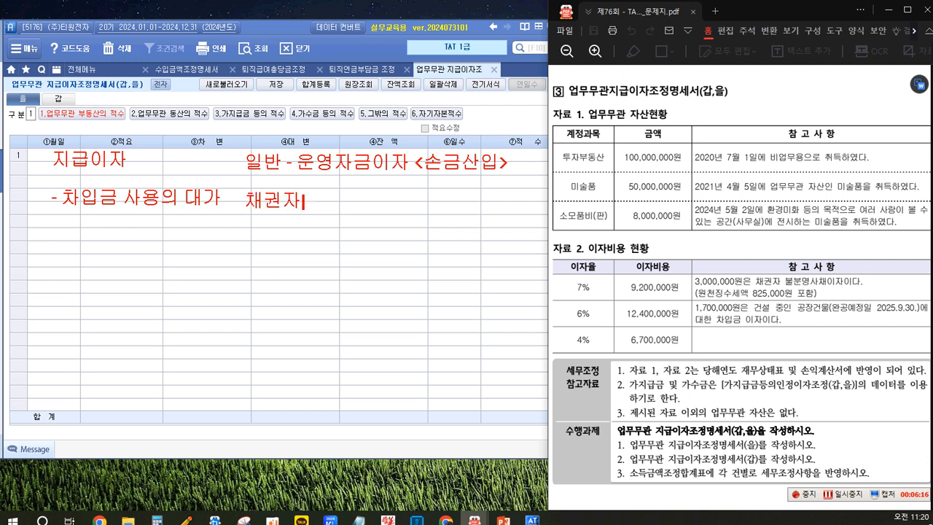
type(" 불부ㄴ명")
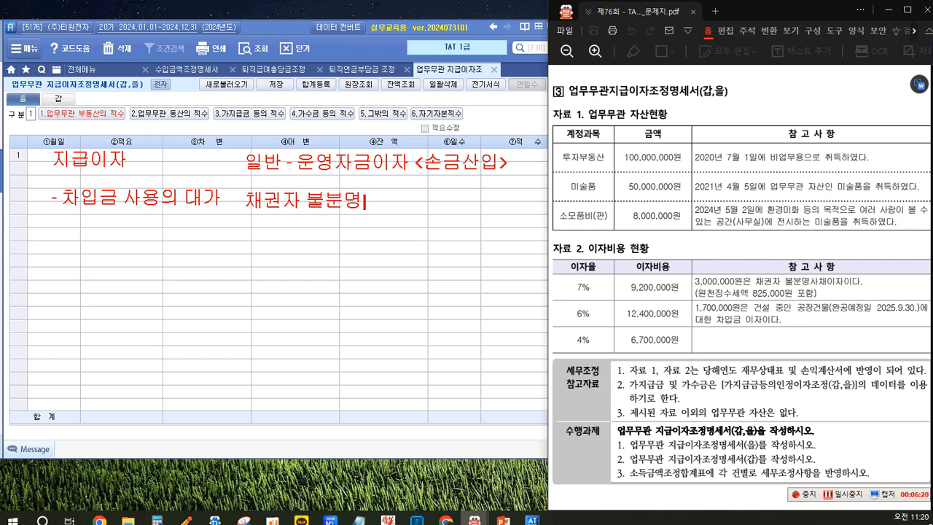
type(" 사채잇ㅏ...")
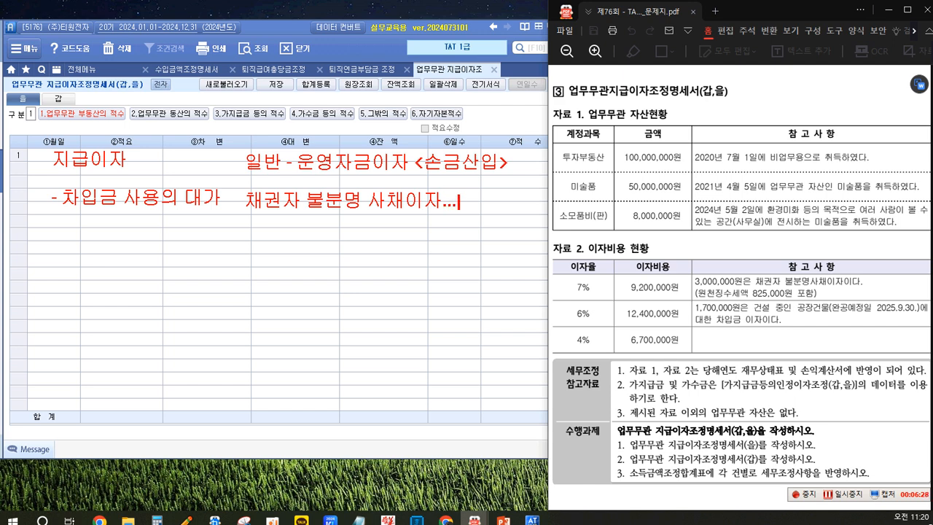
Step: Add the red note line "수령자 불분명 채권.증권 이자할인액...." below the 채권자 불분명 사채이자 line
key("Return")
key("Return")
type("수령자")
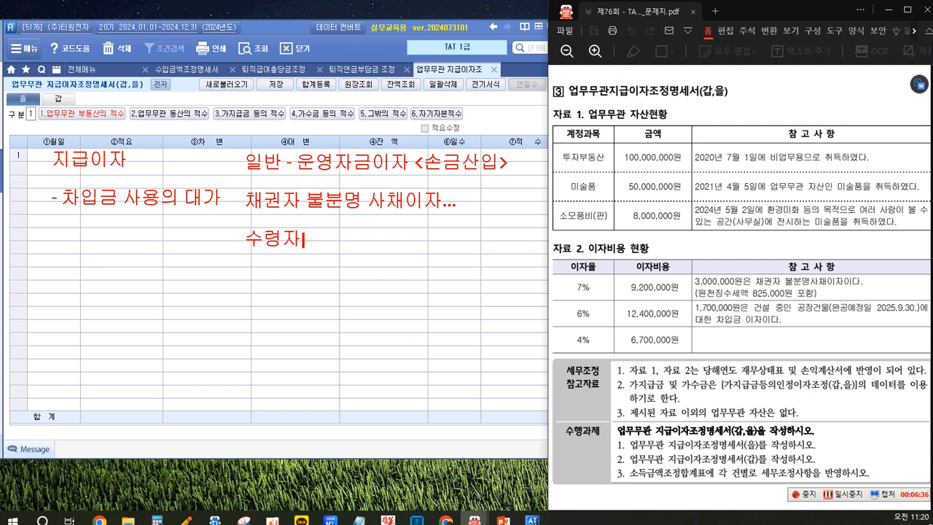
type(" 불부분명 채")
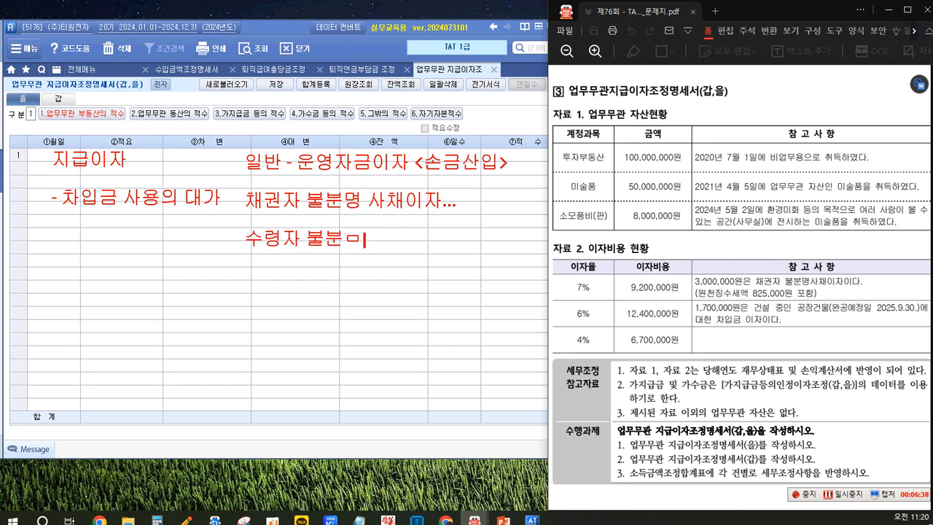
type("권.즈")
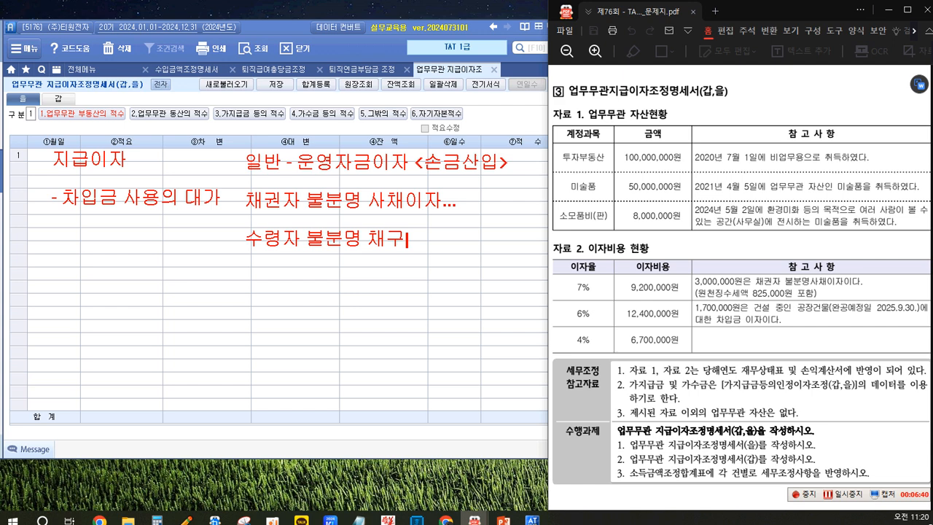
type("증권 ")
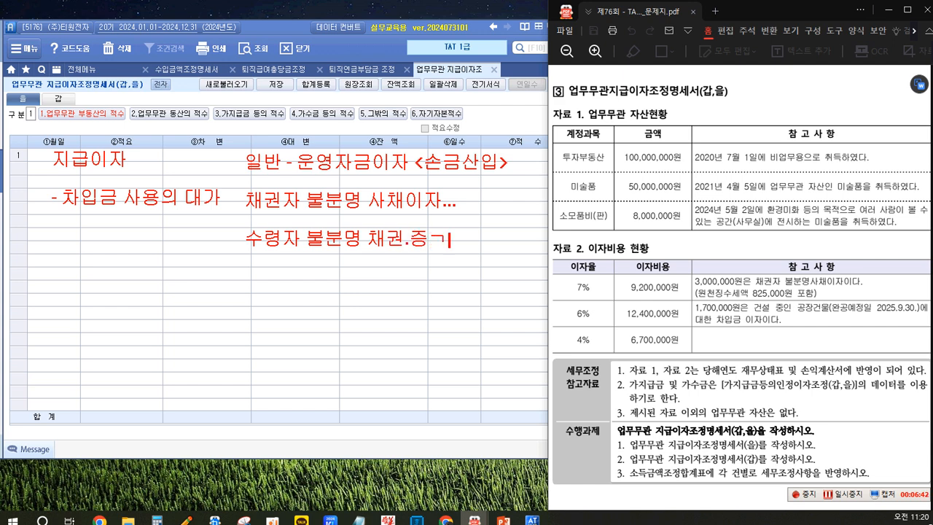
type("이")
type("ㅅ")
type("ㅏ")
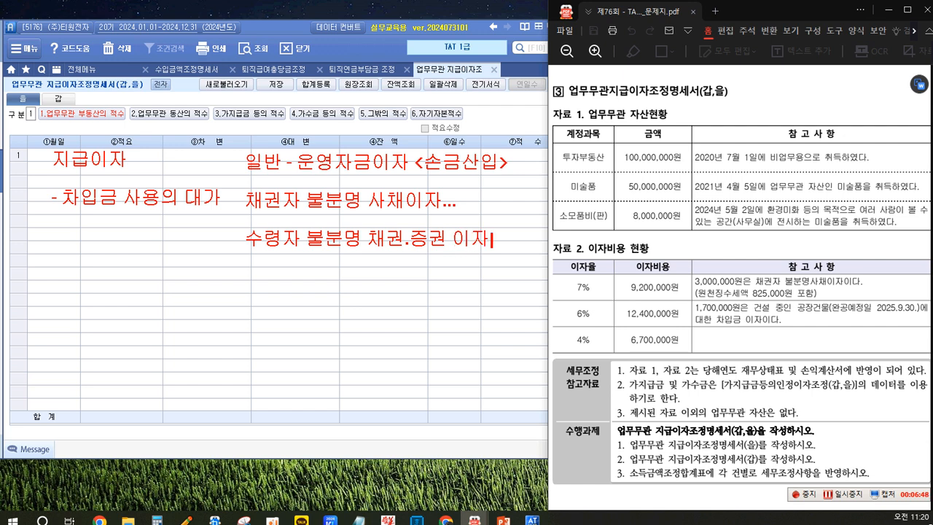
type("하")
type("인액..")
type(".")
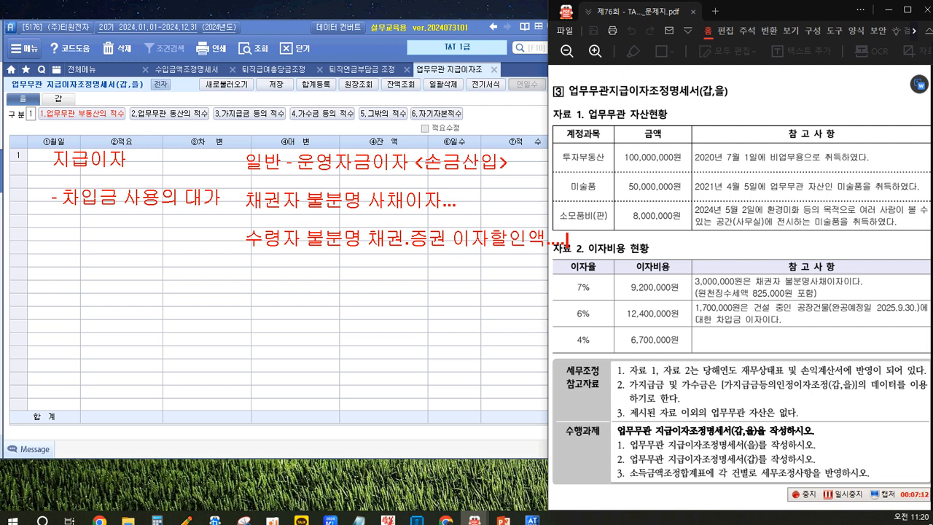
Step: Add the red note line "건설자금이자 -> 부대비용..." below the 수령자 불분명 line
key("Return")
key("Return")
type("건설ㅈ")
type("자금이자")
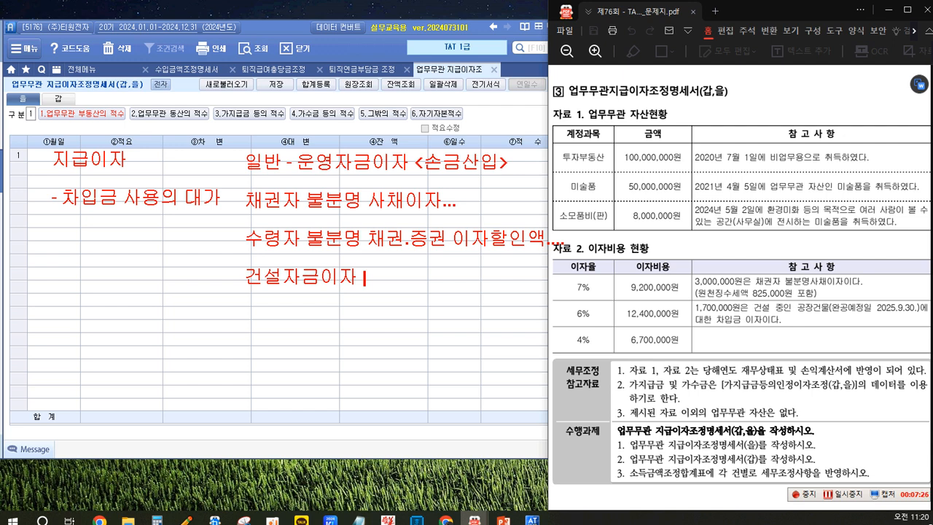
type("->")
type("부대비용...")
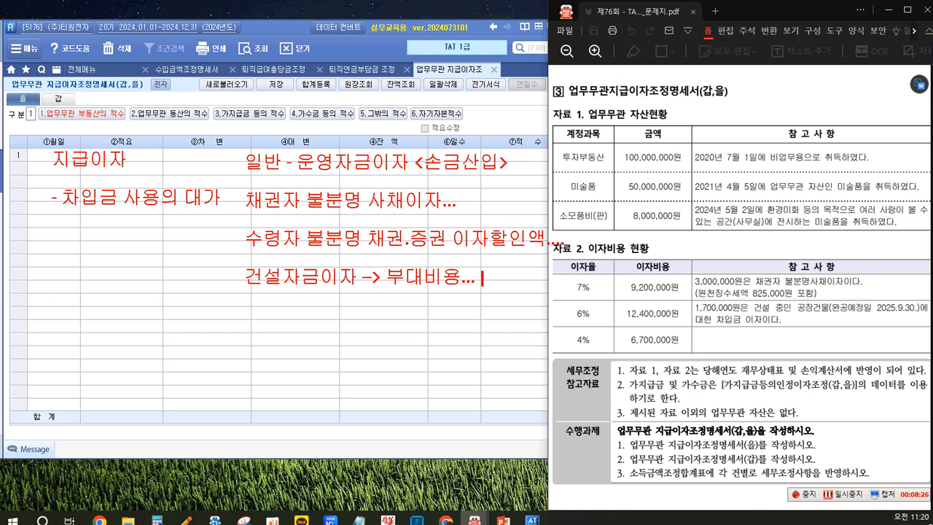
Step: Add the red note line "업무무관 - 동산" below the 건설자금이자 line
key("Return")
key("Return")
type("어")
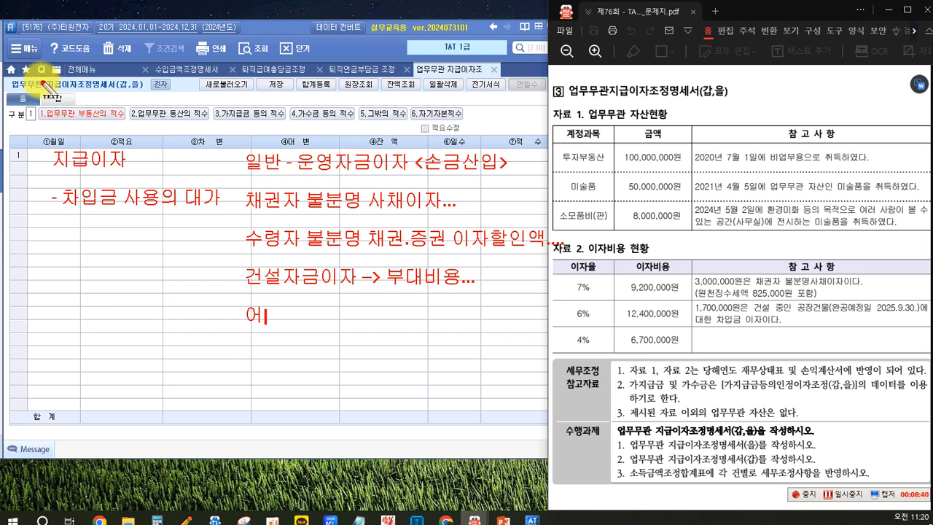
type("ㅂ무무")
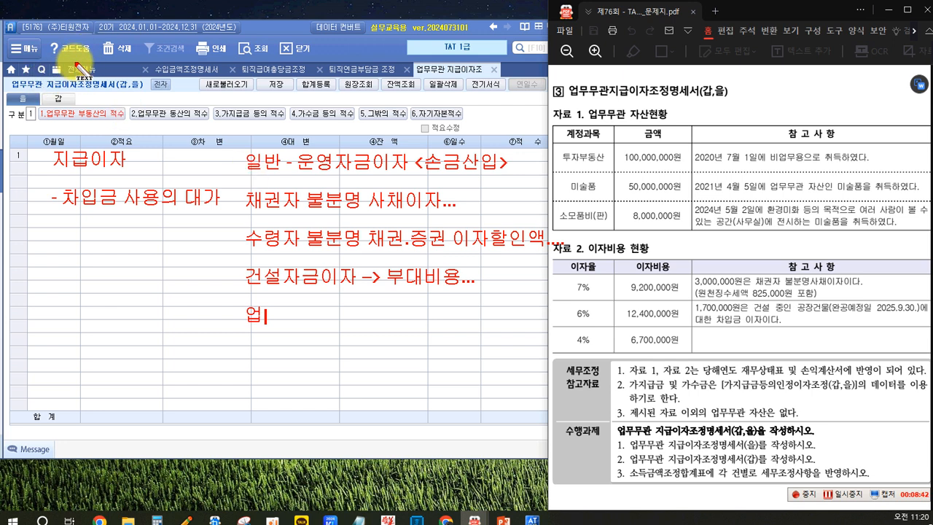
type("관")
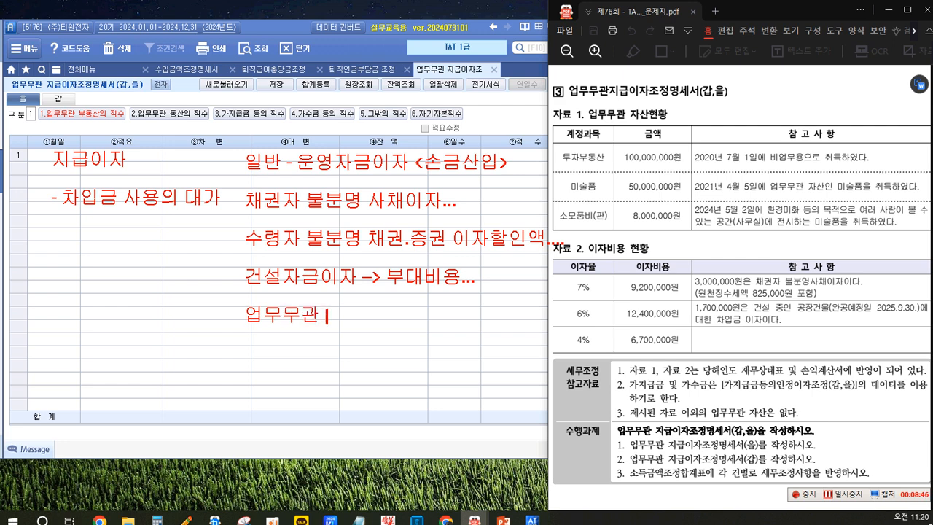
type(" - 동산")
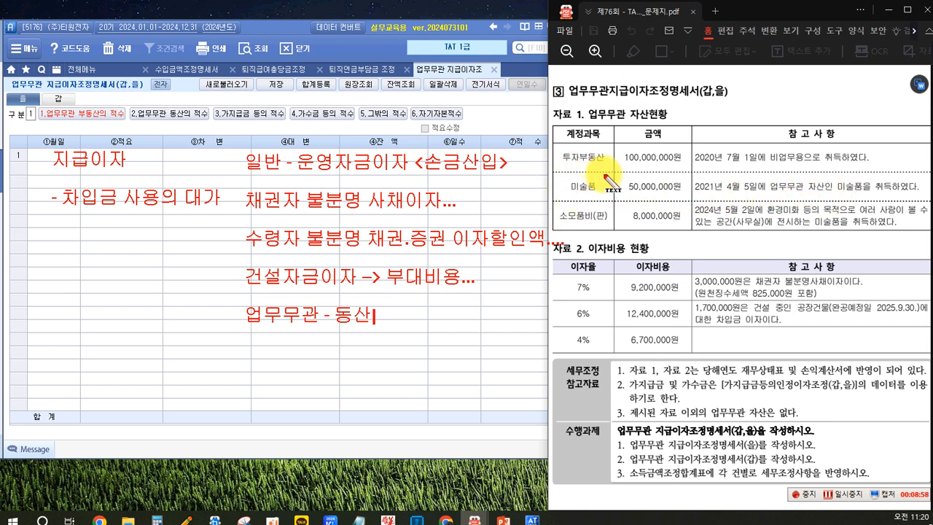
Step: List "부동산" and "가지급금" on separate note lines beneath 동산 in the 업무무관 entry
key("Return")
key("Return")
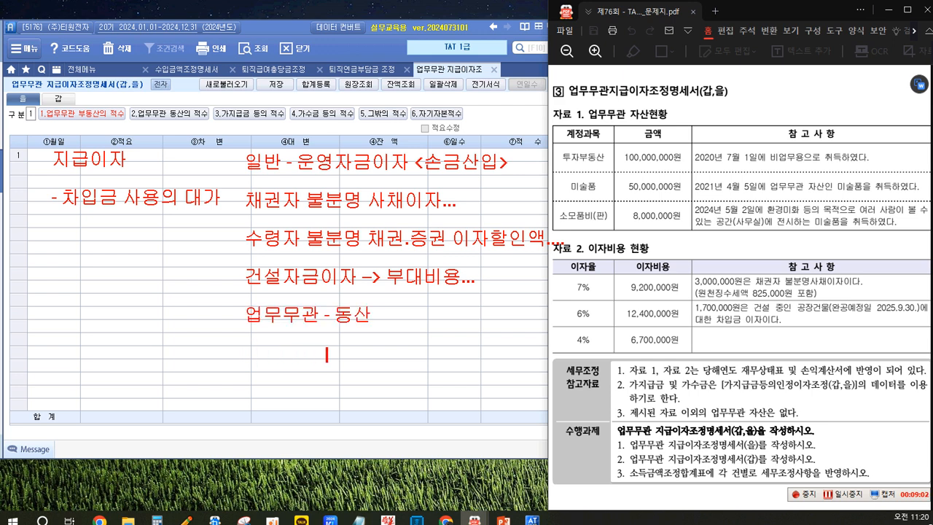
type("부동산")
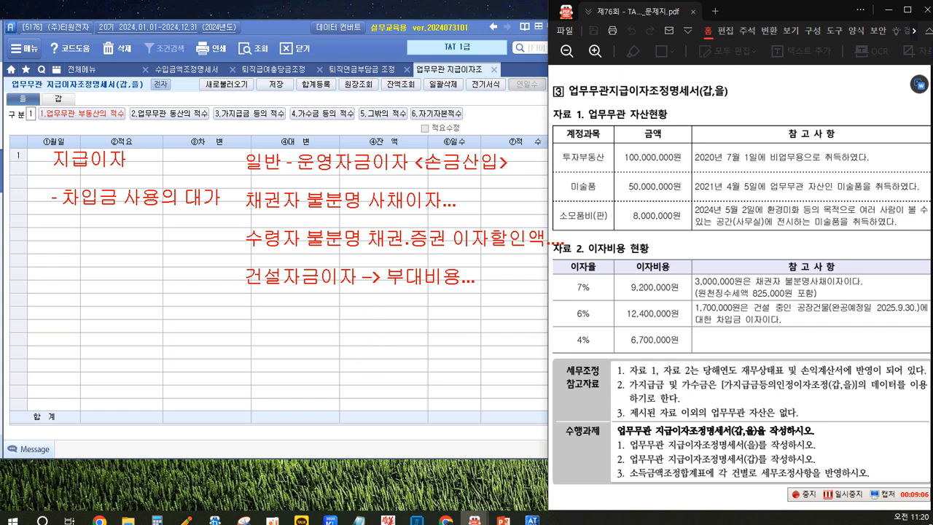
key("Return")
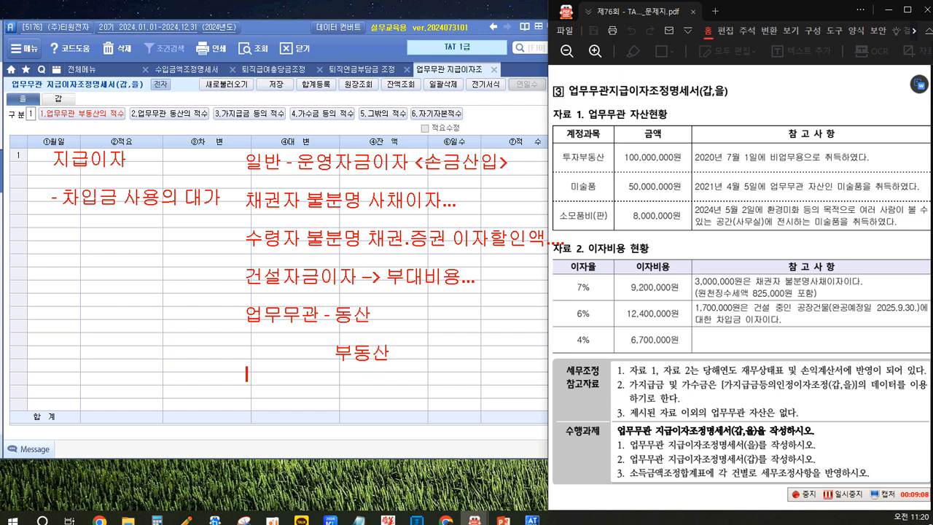
key("Return")
type("가지급금")
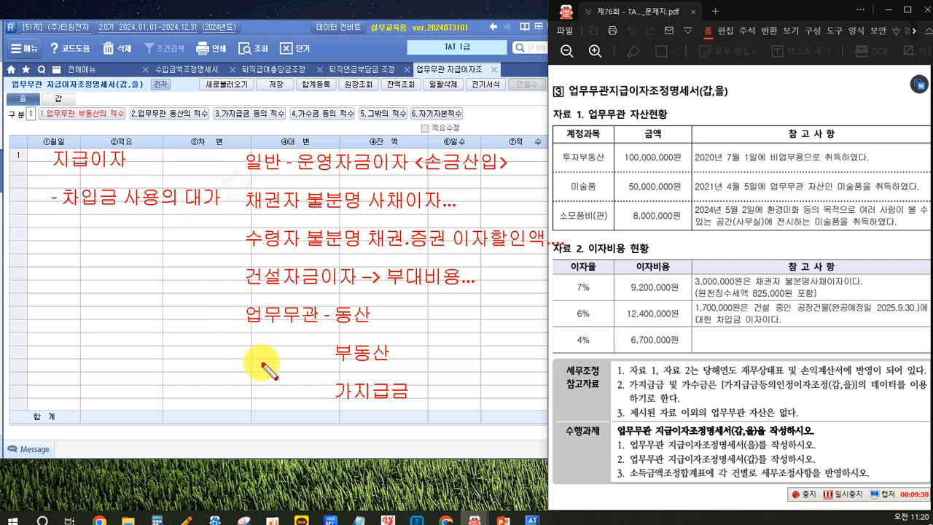
Step: Frame the notes from 채권자 불분명 사채이자 to 가지급금 with a red rectangle and label it "<손금불산입>" beside the frame
mouse_move(262, 364)
left_mouse_down()
mouse_move(331, 391)
mouse_move(424, 406)
mouse_move(553, 398)
mouse_move(571, 408)
left_mouse_up()
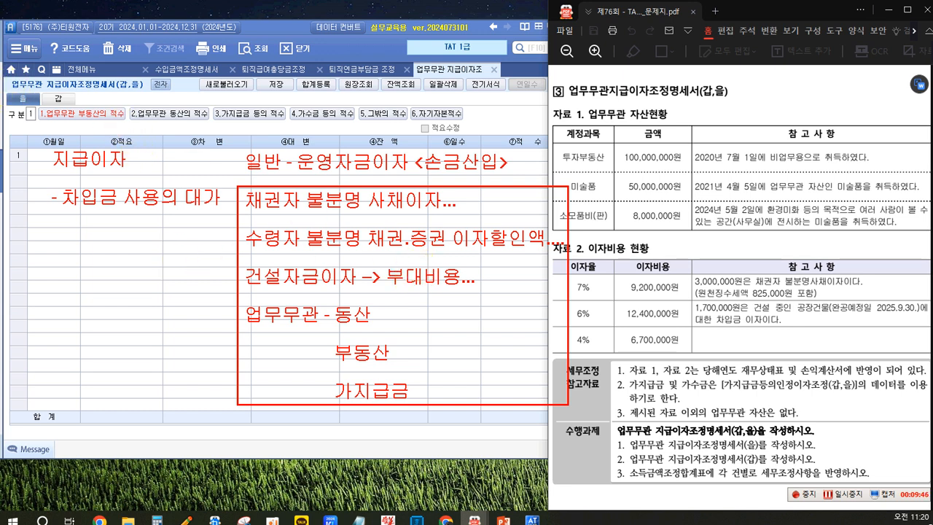
left_click(577, 272)
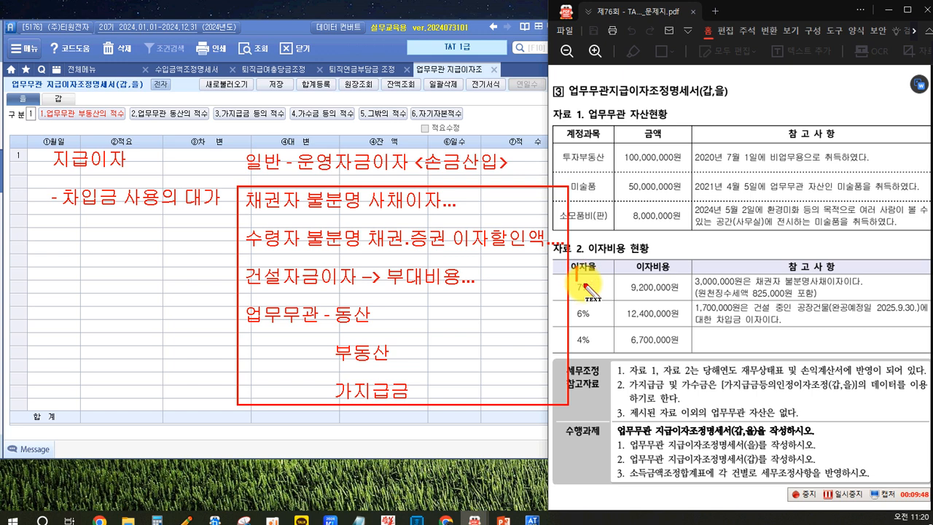
type("<ㅁ")
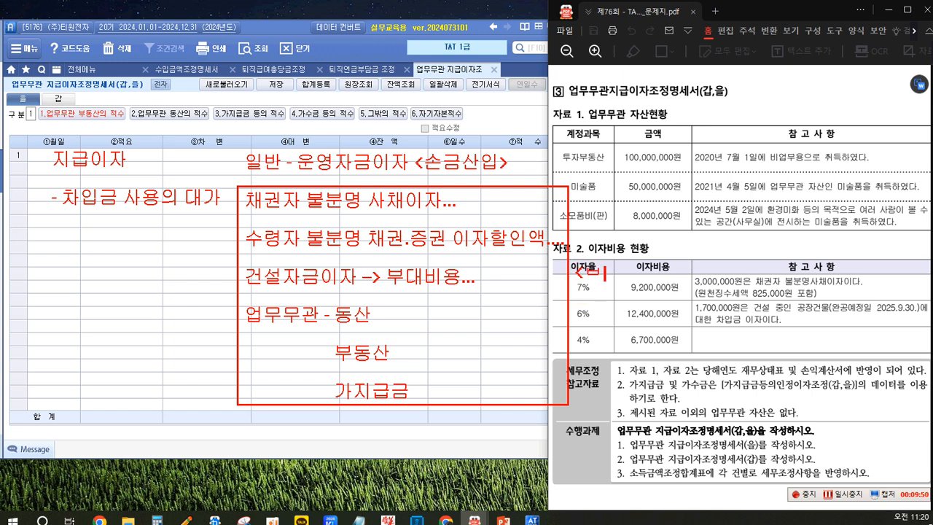
type("손금부ㄹ산입")
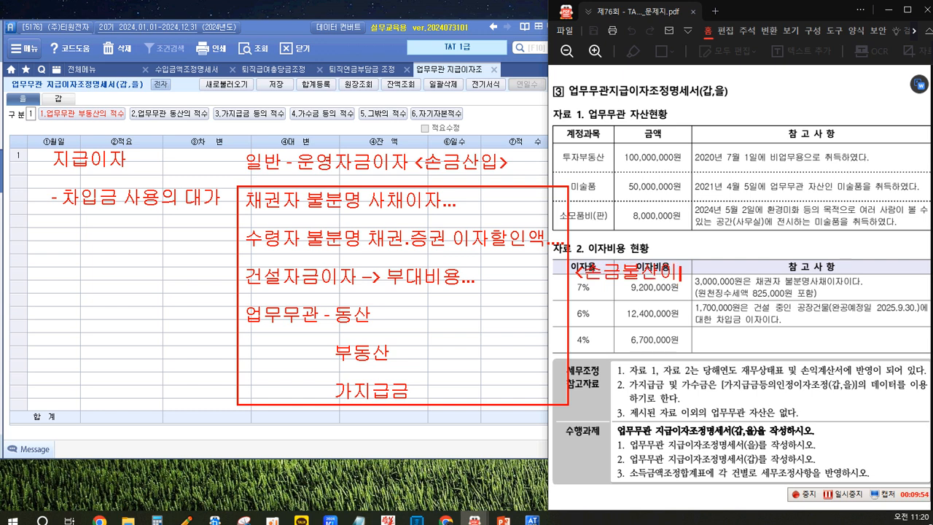
type(">")
left_click(64, 429)
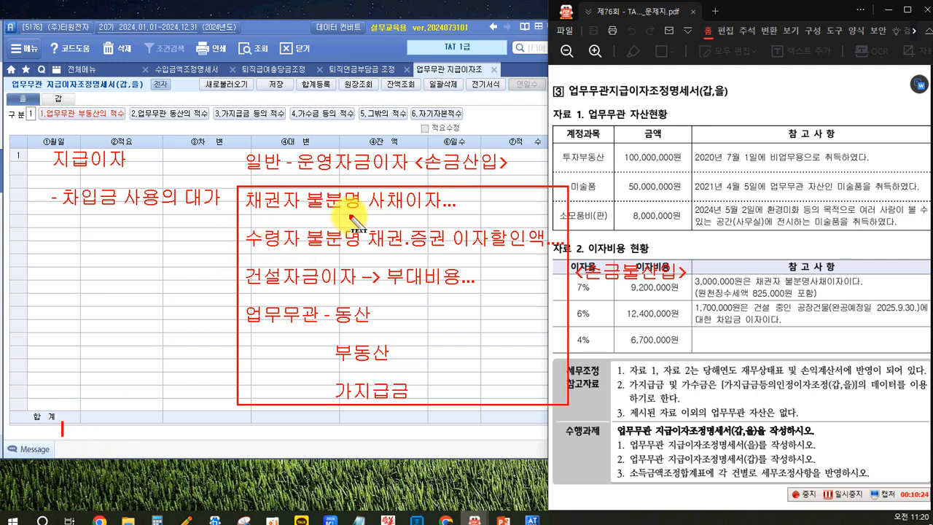
type("챔권자")
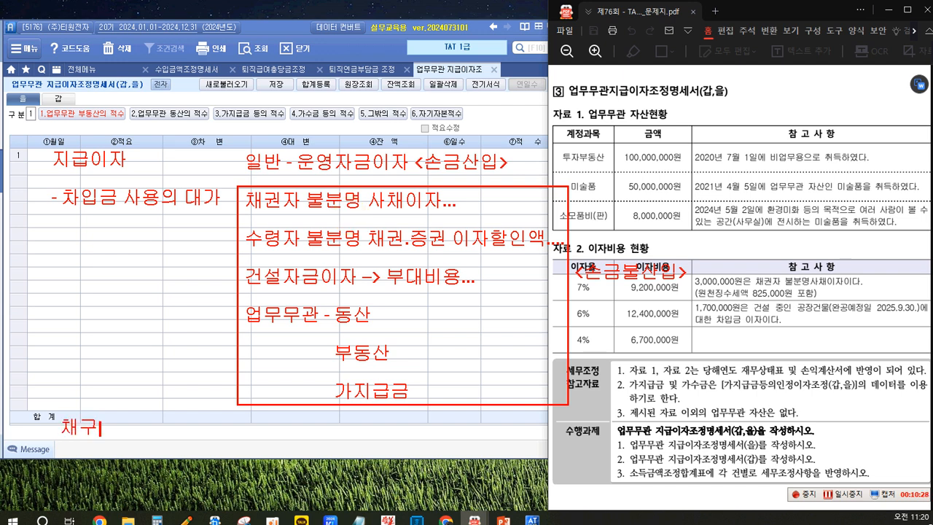
type(" 불분명")
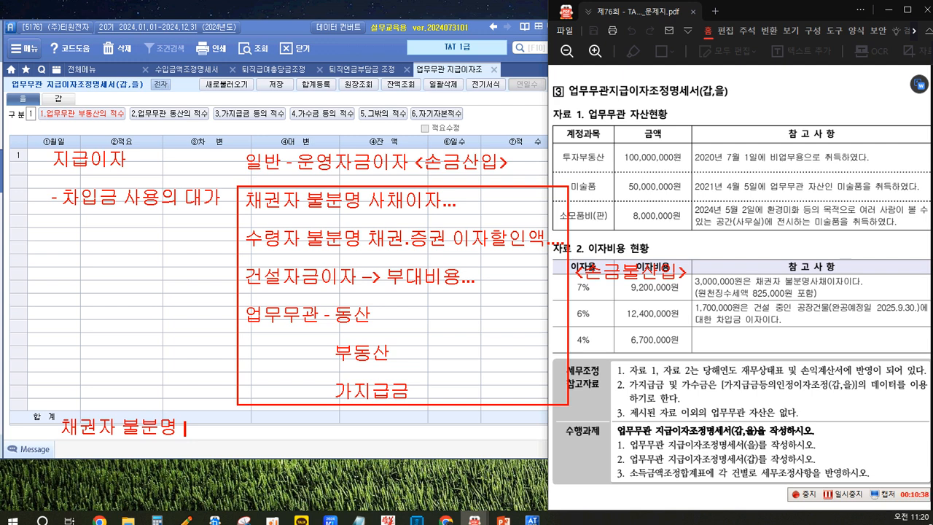
key("BackSpace")
key("BackSpace")
key("BackSpace")
key("BackSpace")
key("BackSpace")
key("BackSpace")
key("BackSpace")
Step: Write the red note "<손금불산입> 채권자 불분명 ..... 대표자 상여" over the bottom of the form, below the framed notes
type("<")
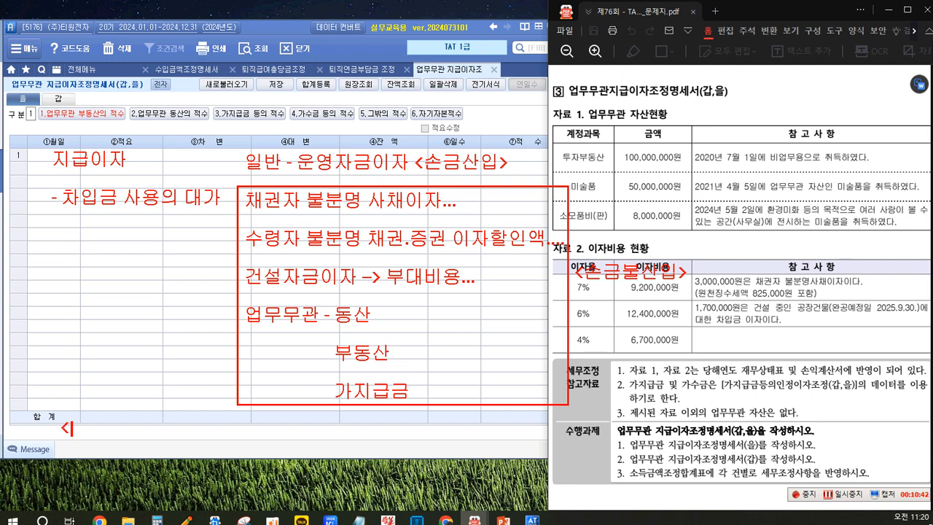
type("손금불")
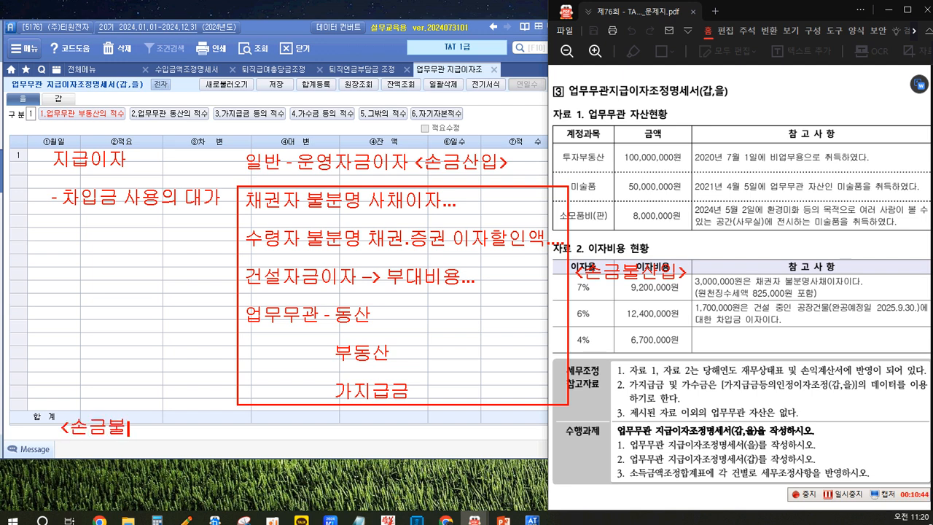
type("산입> 채권")
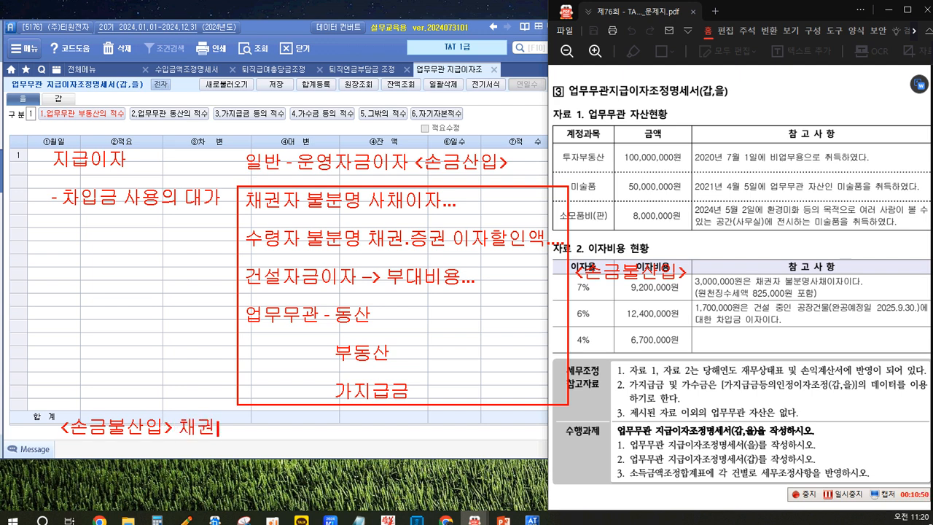
type("자 불부ㄴ명")
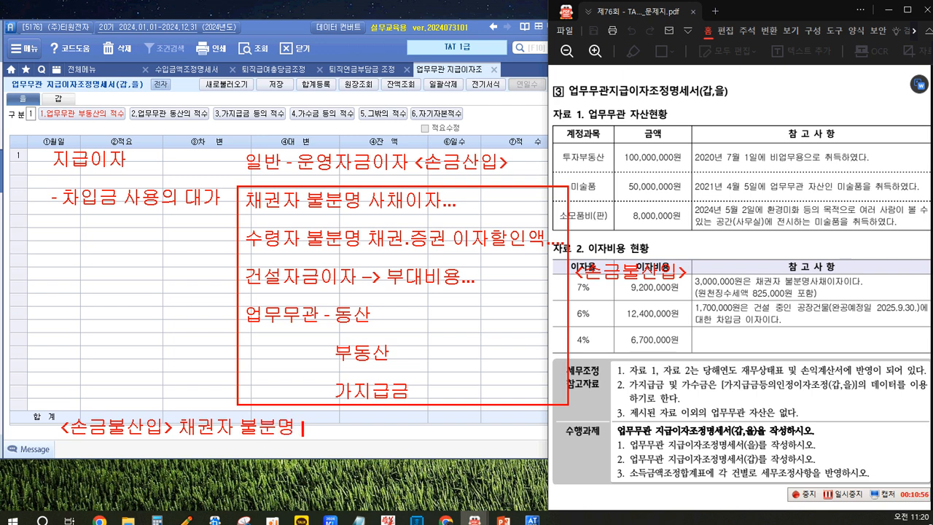
type(" .....")
key("BackSpace")
type("대표자 상여")
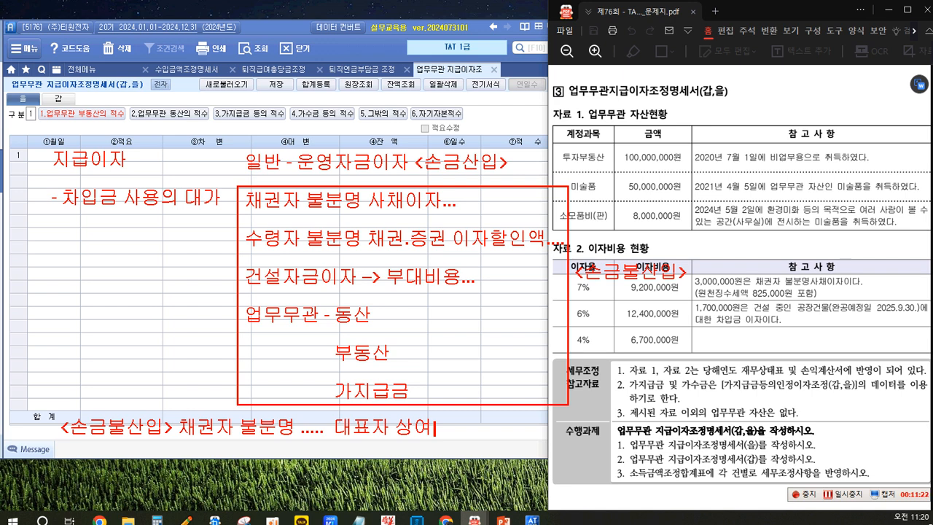
Step: Add a second 손금불산입 note line reading "수령자 불분명 ....." with ditto marks beneath <손금불산입> and 대표자 상여
key("Return")
type("//            수령자")
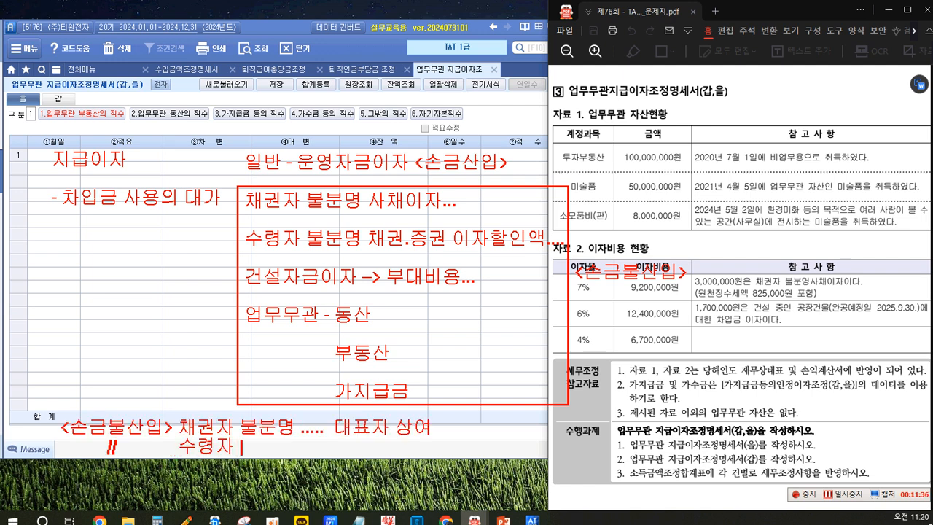
type(" 불분")
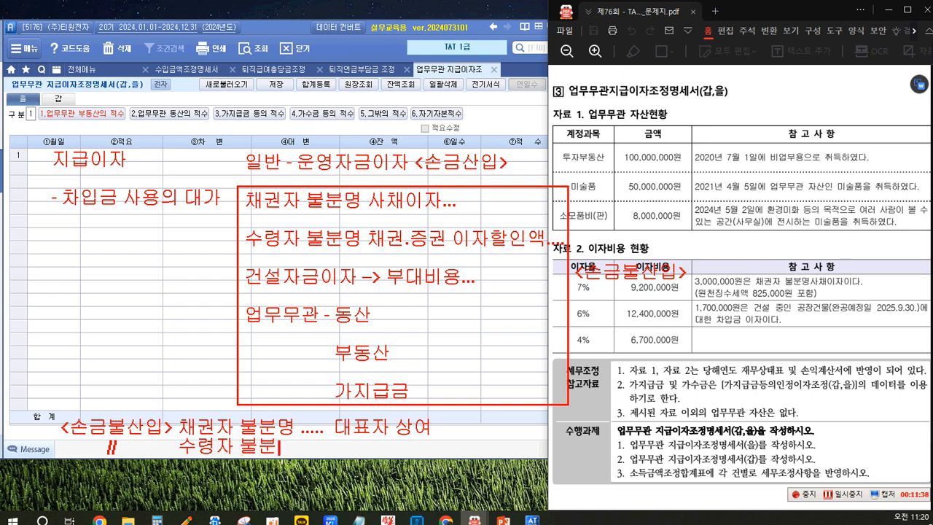
type("명 .....       ///")
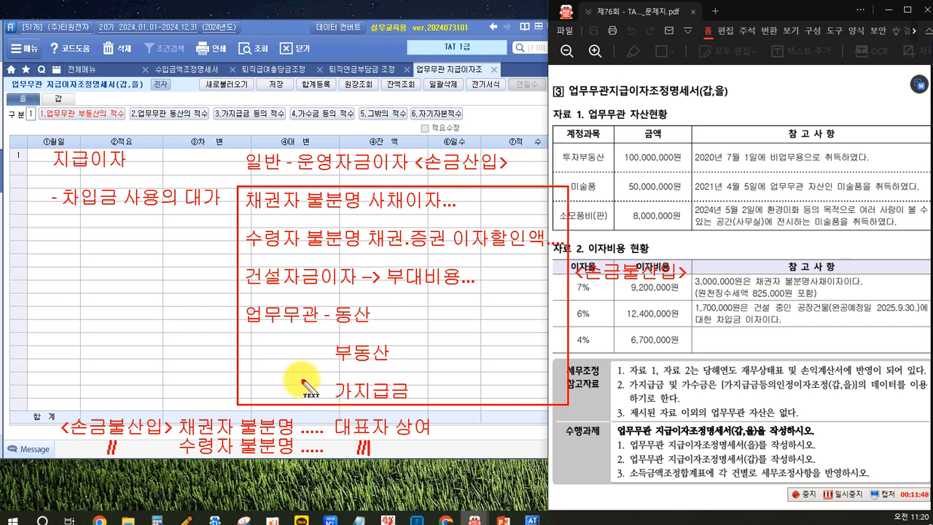
key("BackSpace")
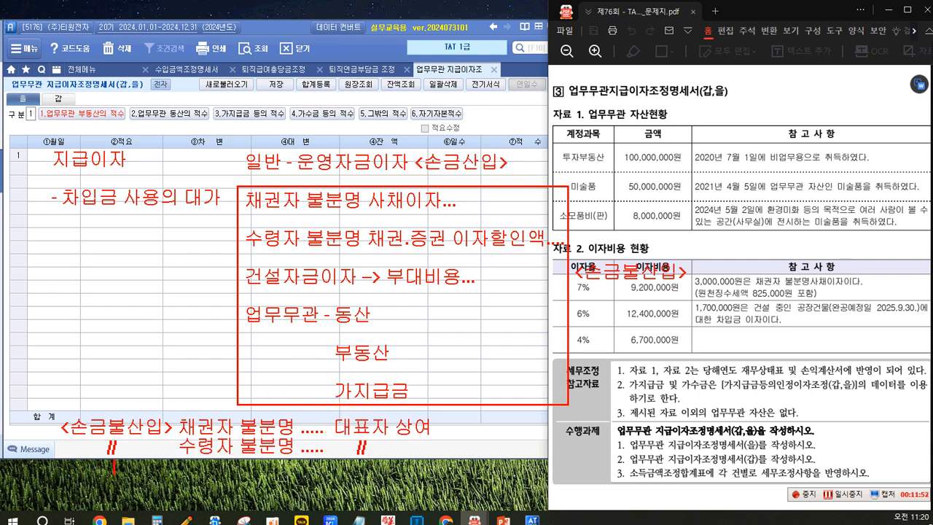
Step: Add the red note line "건설자금이자 ..... 유보발생" with a ditto mark beneath the 수령자 불분명 line
left_click(109, 462)
type("//")
type("거")
type("설자금이자")
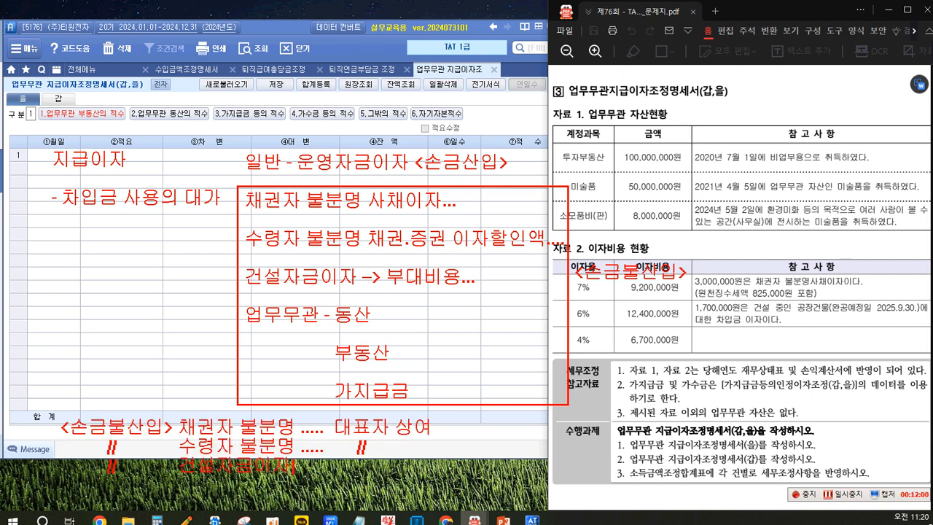
type(" .....  유보")
key("Return")
key("BackSpace")
type("발생")
Step: Add the red note line "업무무관 부동산 등 ...... 기타사외유출..." with a ditto mark beneath the 건설자금이자 line
key("Return")
type("〃            업무무관 ")
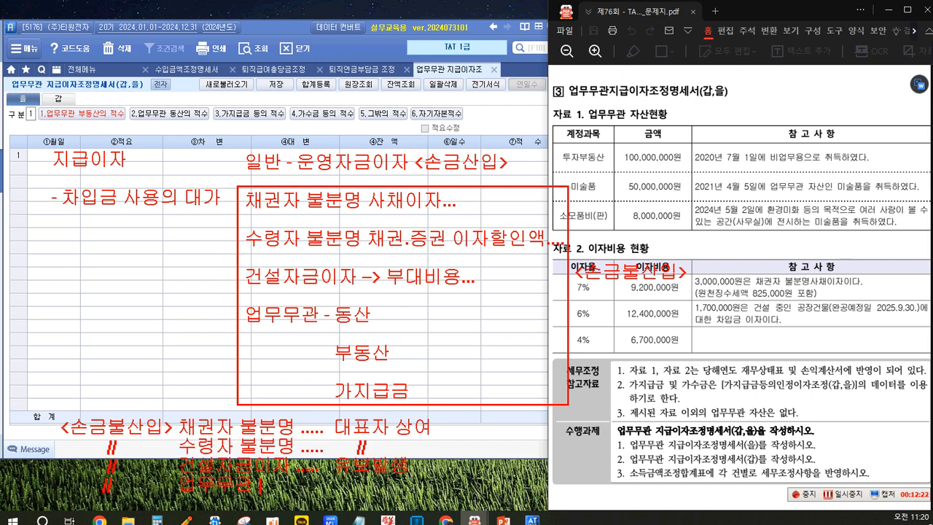
type("부동산 등 ..... 기타사외유출..")
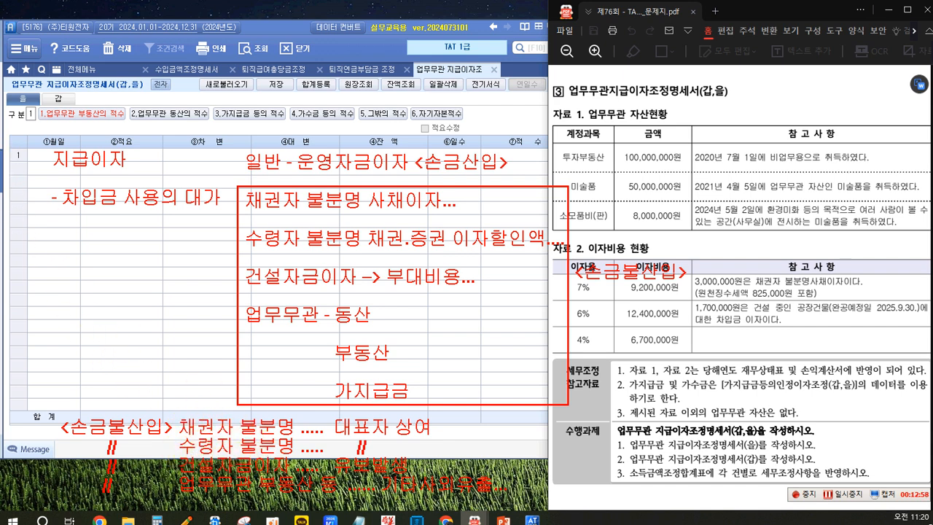
Step: Write the journal entry note "(차) 이자비용 .... (대) 보통예금 ...." in red across the 투자부동산 row of the problem sheet
left_click(607, 158)
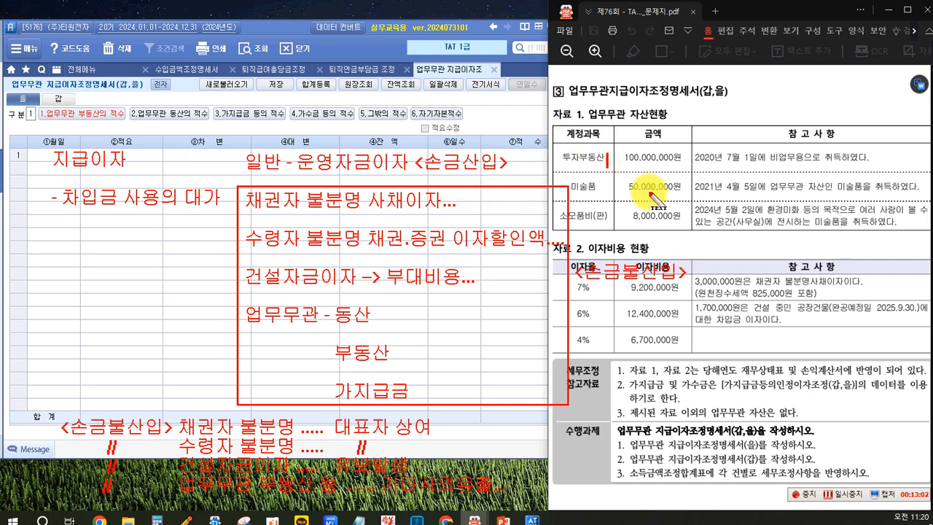
type("(차)")
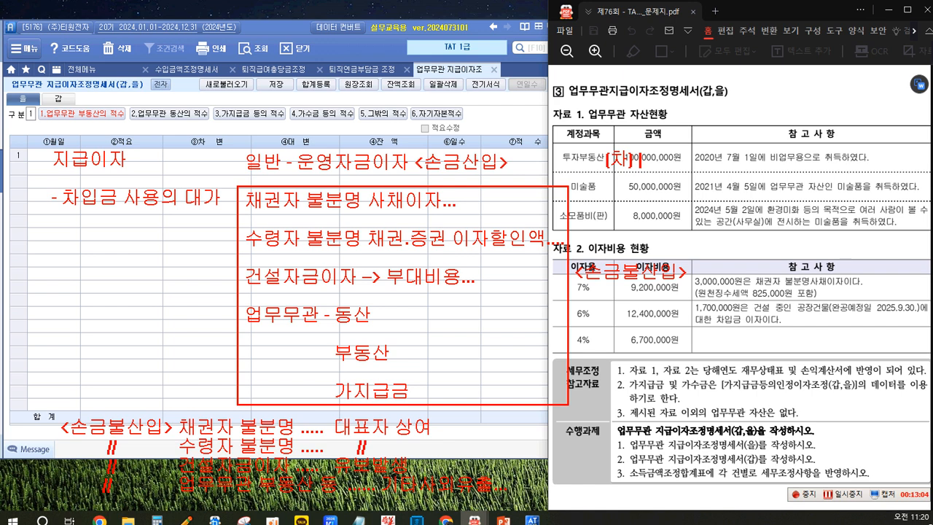
type(" 이자비용")
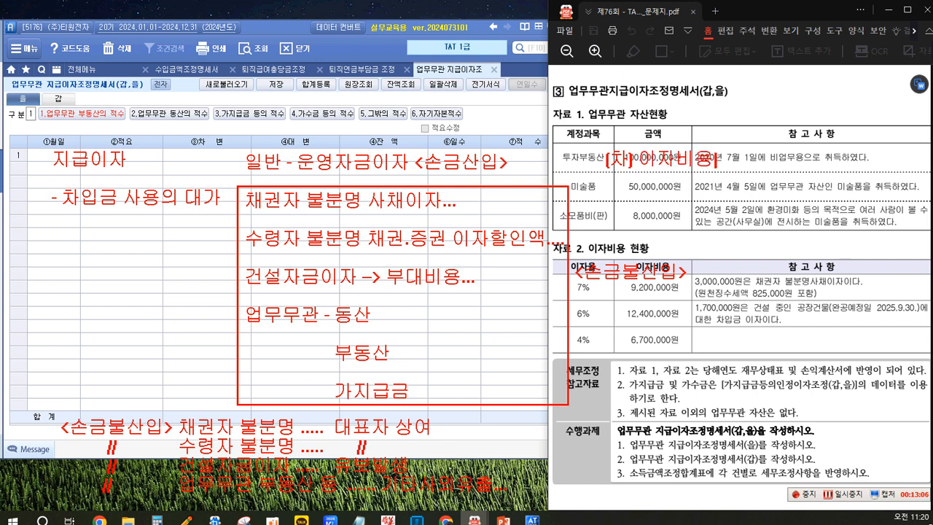
type(" .... (대)")
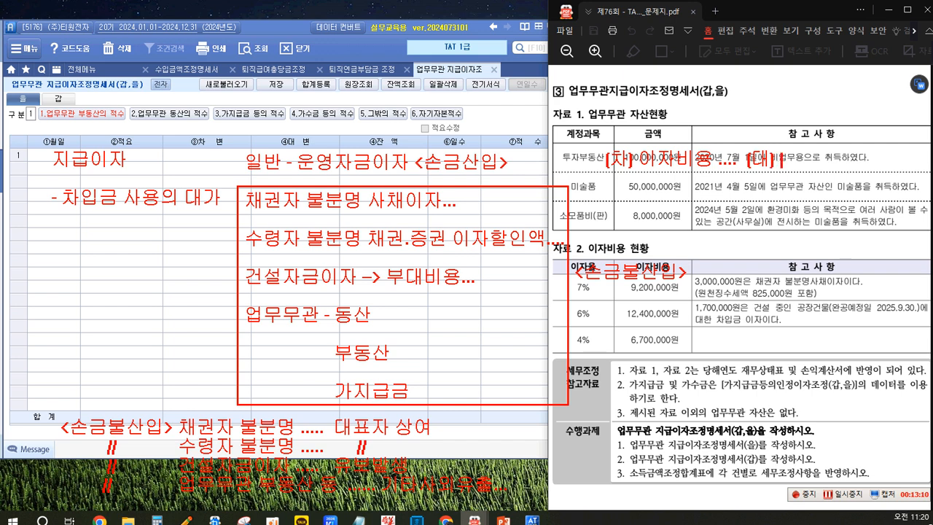
type("보통예금")
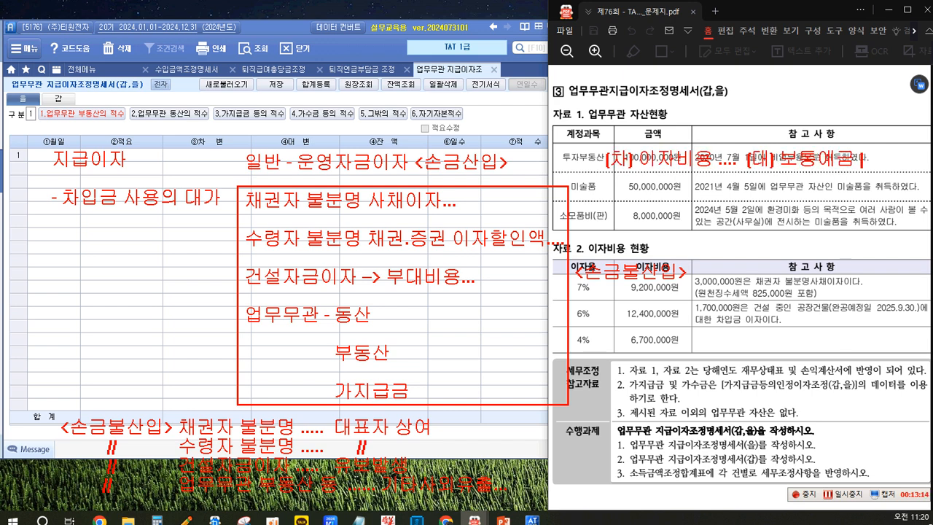
type("....")
Step: Add the credit account "예수금 ....." on a separate note line beneath 보통예금
key("Return")
key("Return")
type("예수그")
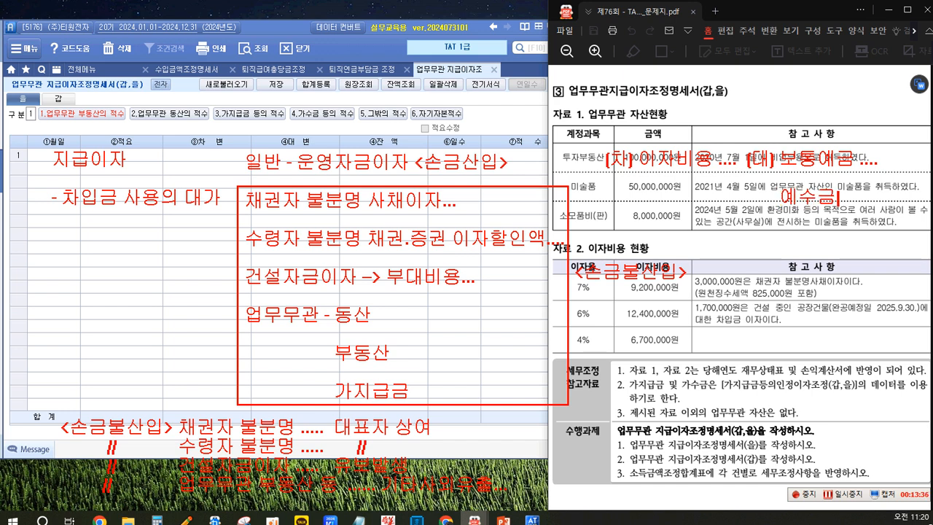
type(" ....")
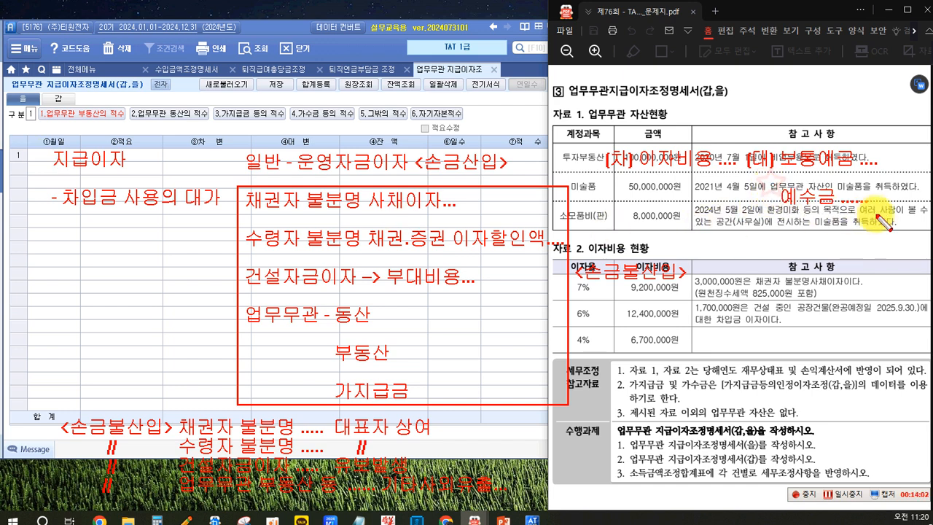
Step: Frame the 예수금 and 보통예금 notes with red rectangles and draw a red arrow pointing diagonally down from 예수금
left_click_drag(771, 183, 891, 204)
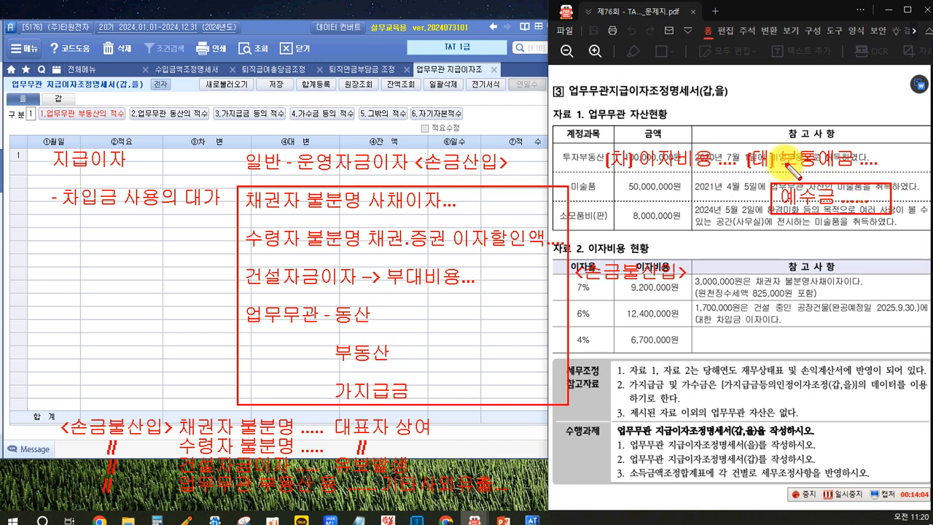
mouse_move(771, 137)
left_mouse_down()
mouse_move(853, 174)
mouse_move(893, 181)
mouse_move(888, 175)
left_mouse_up()
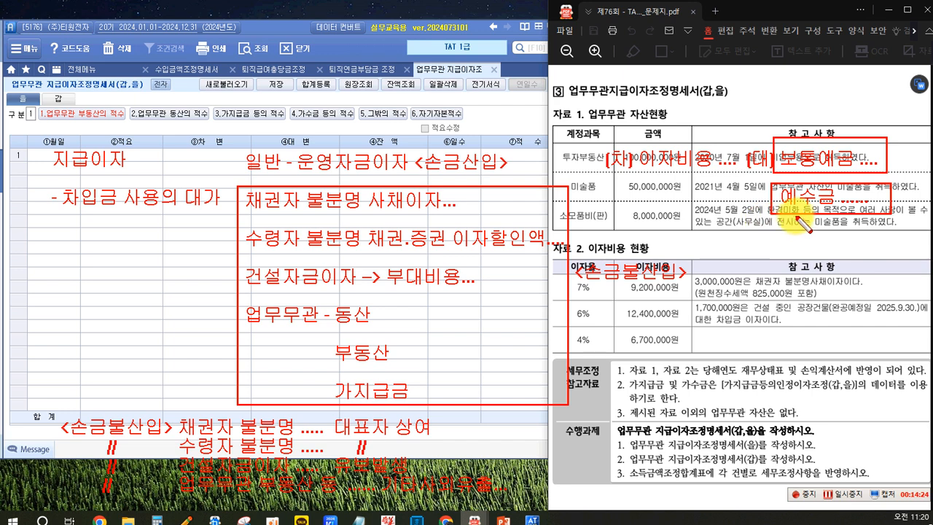
left_click_drag(795, 216, 758, 246)
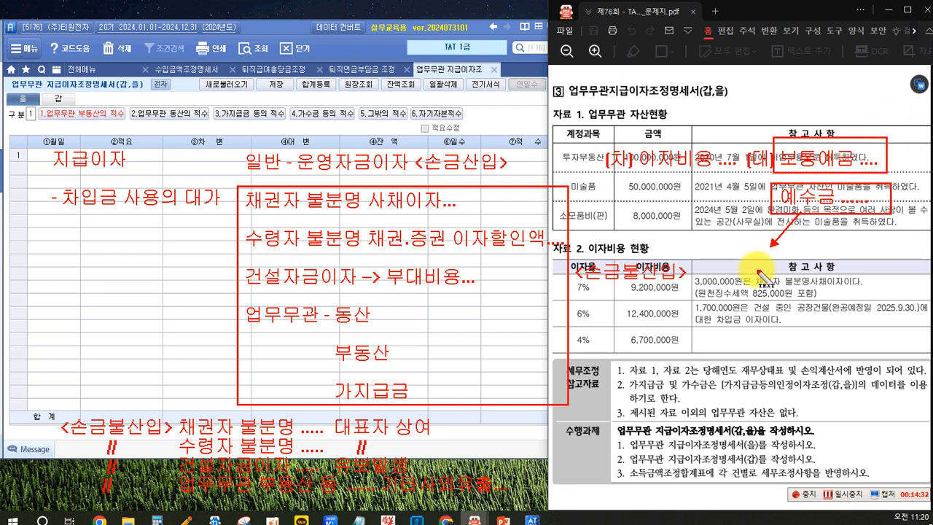
Step: Write the red note "기타사외유출..." at the end of the arrow leading from 예수금
left_click_drag(757, 253, 757, 266)
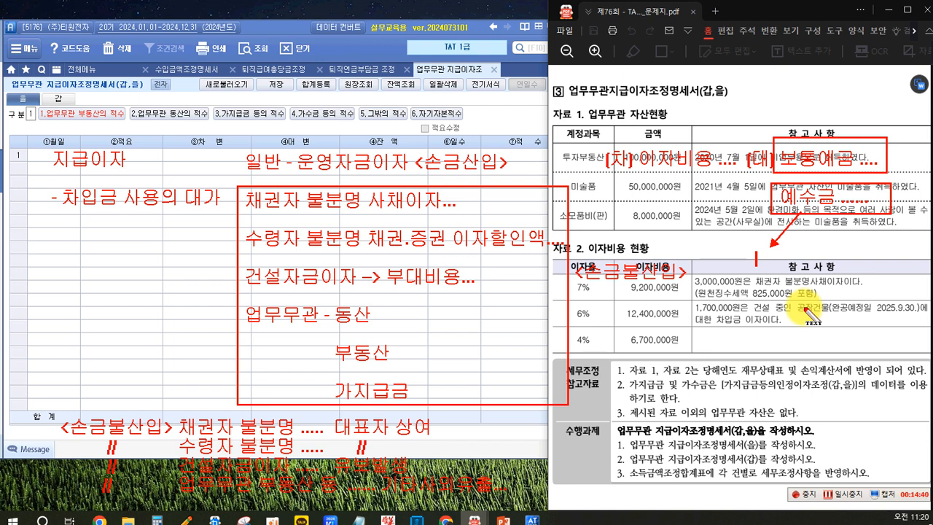
type("ㄱ")
type("탕사")
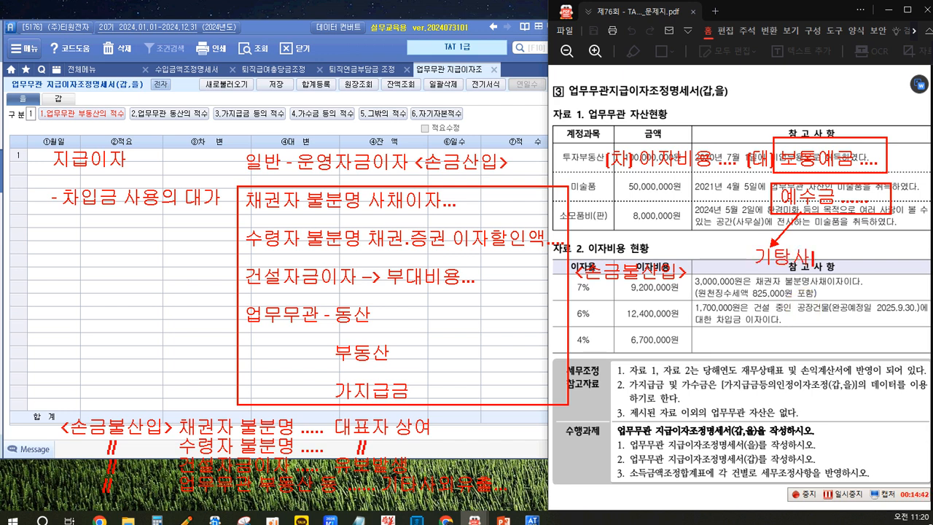
key("BackSpace")
key("BackSpace")
type("타사위")
type("유출...")
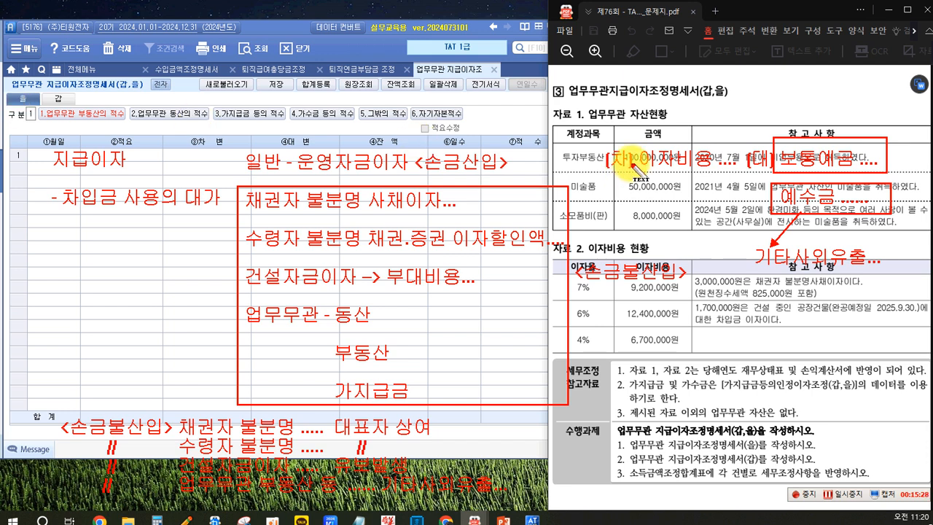
Step: Write the amount 3,000,000 above 이자비용 and the deposit amount above 보통예금 in the journal entry note
left_click_drag(633, 121, 633, 136)
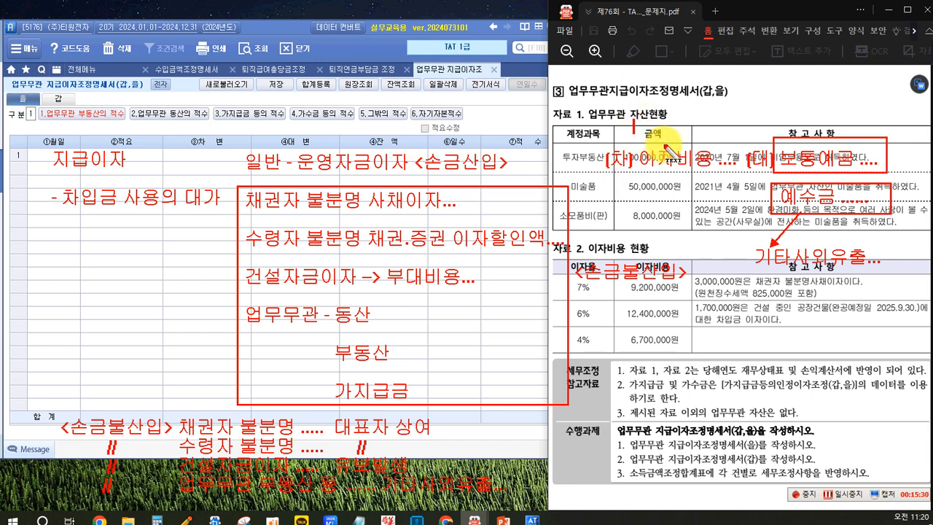
type("3,000,000")
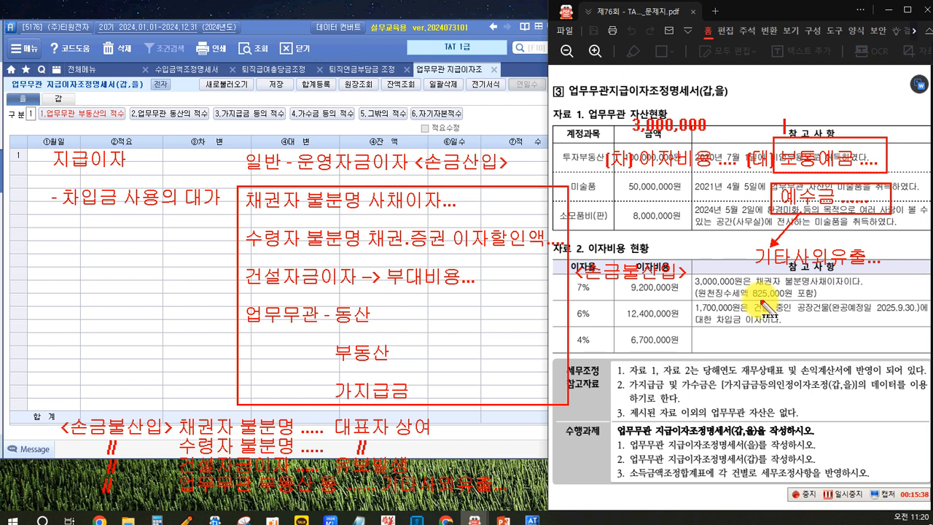
type("2.2")
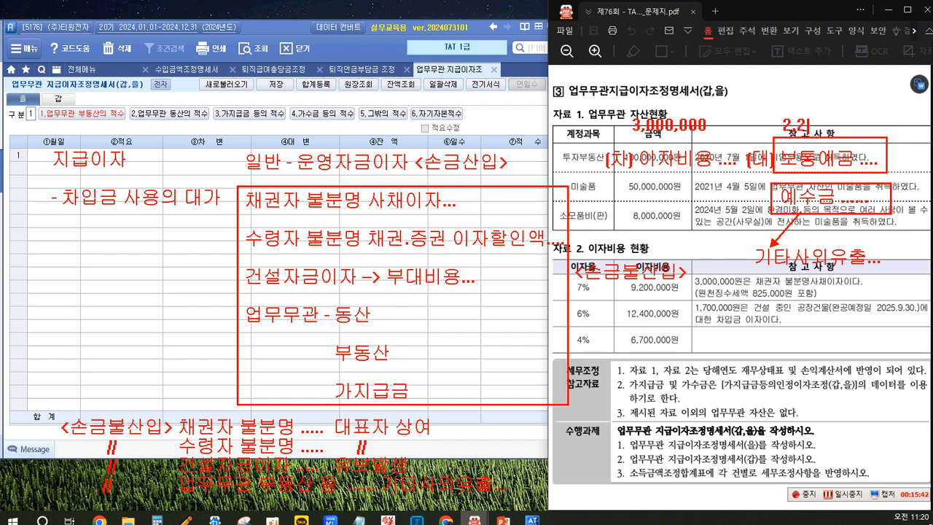
type(",275,00")
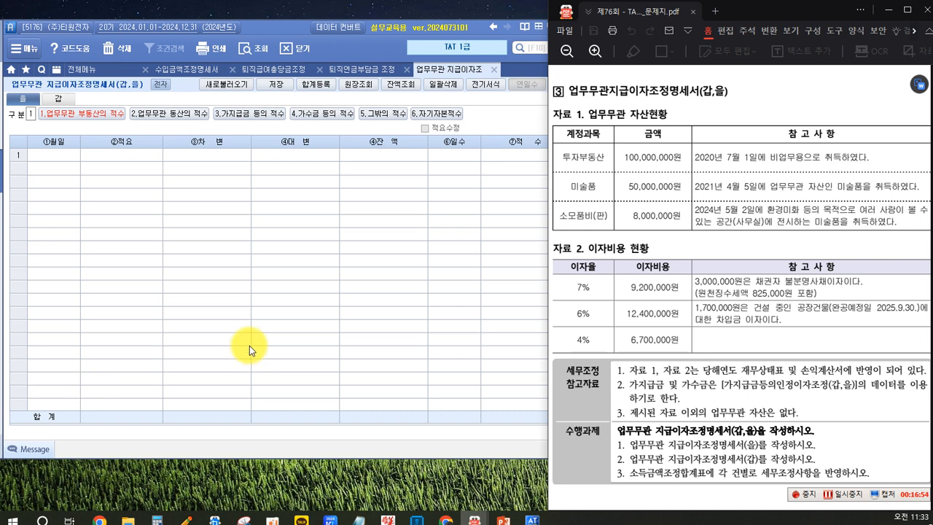
Step: Select the 업무무관 부동산의 적수 category in the 을 form and consult the asset data in 자료 1
left_click(121, 239)
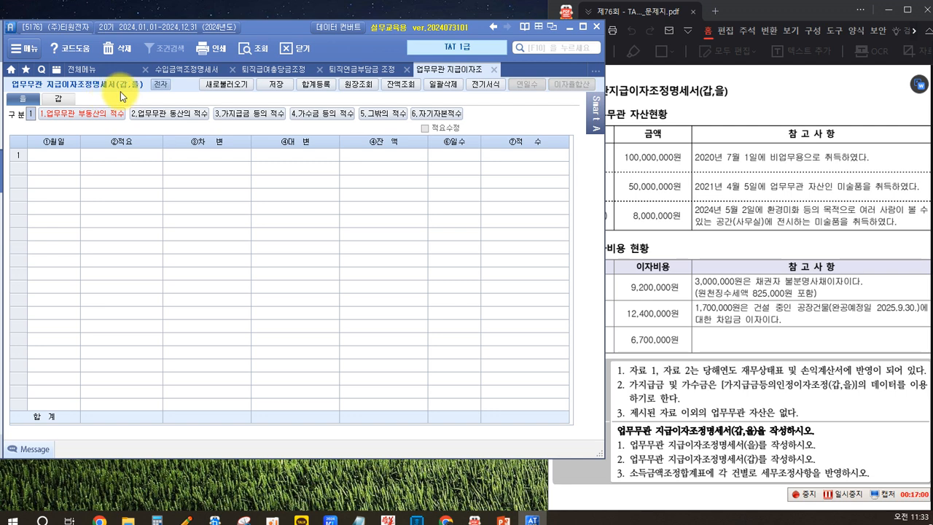
left_click(652, 213)
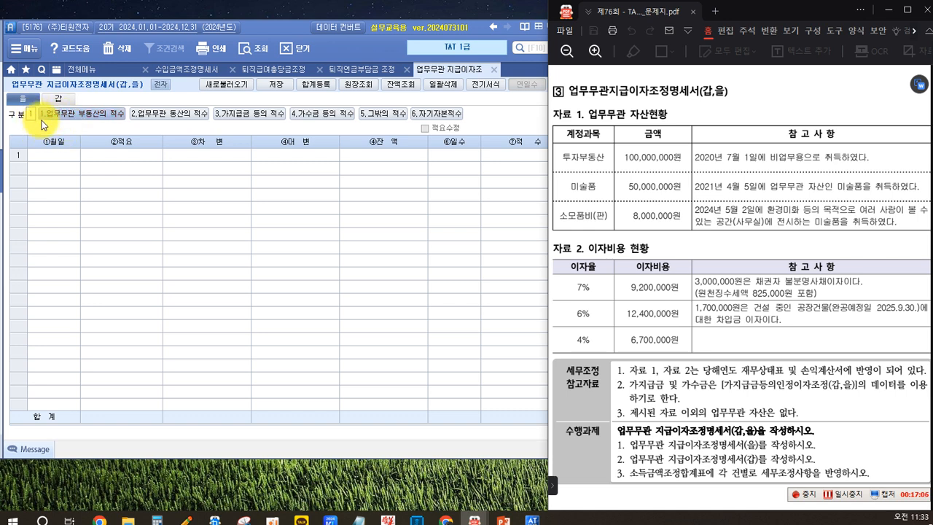
left_click(65, 117)
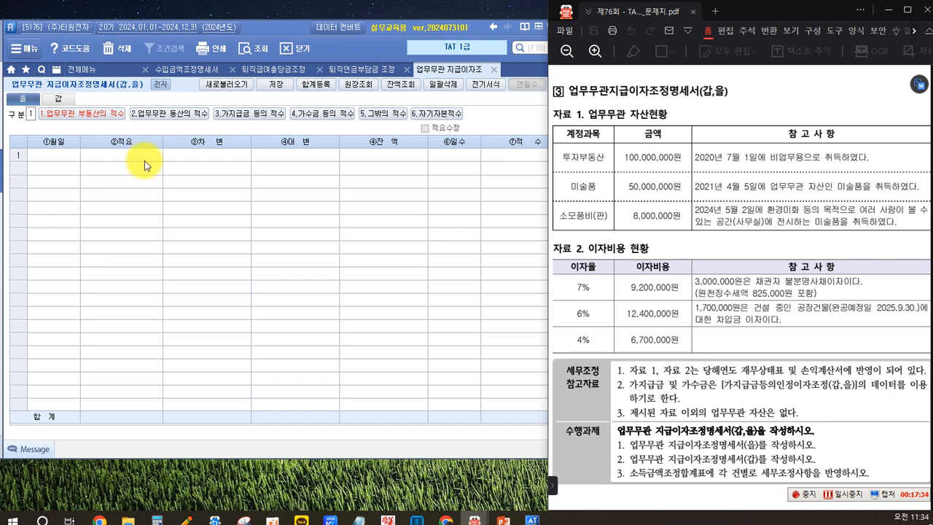
left_click(82, 117)
left_click(65, 114)
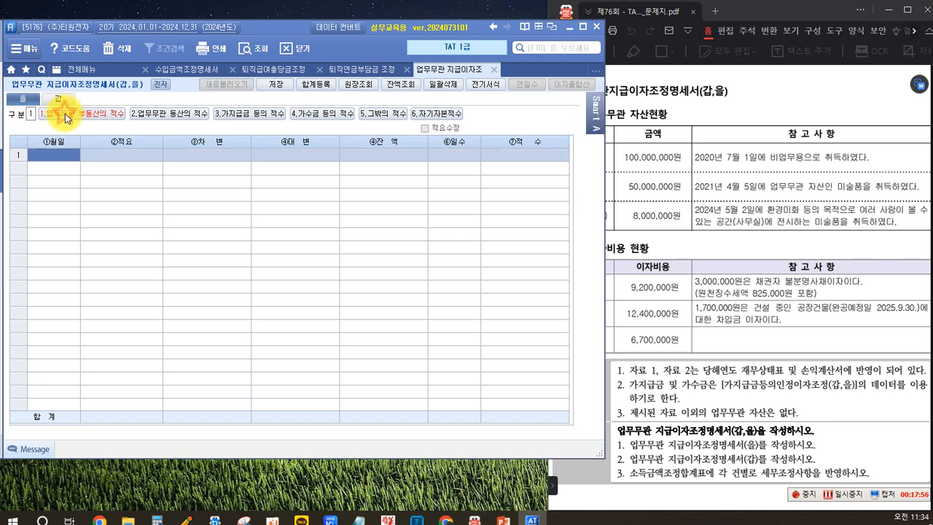
left_click(718, 105)
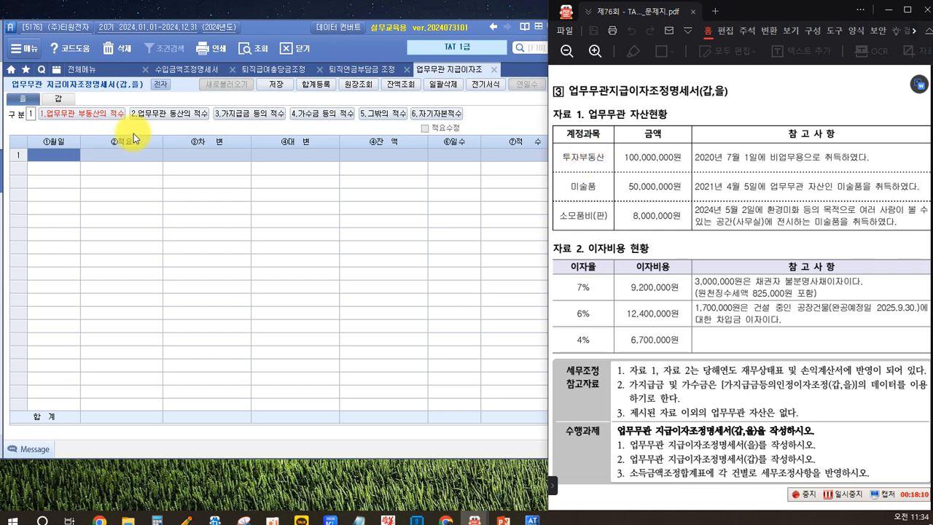
left_click(86, 119)
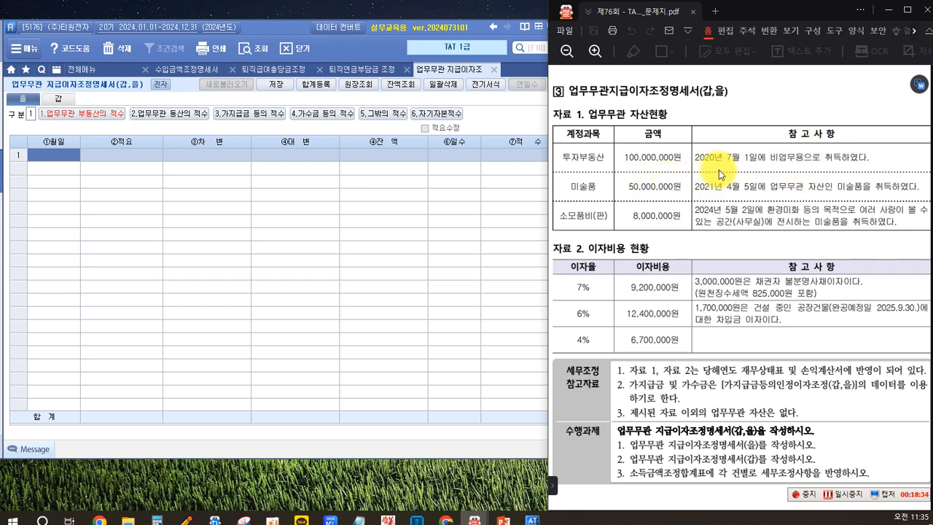
Step: Enter the 투자부동산 in the first row with date 01-01, 적요 전기이월 and 차변 100,000,000
left_click(54, 157)
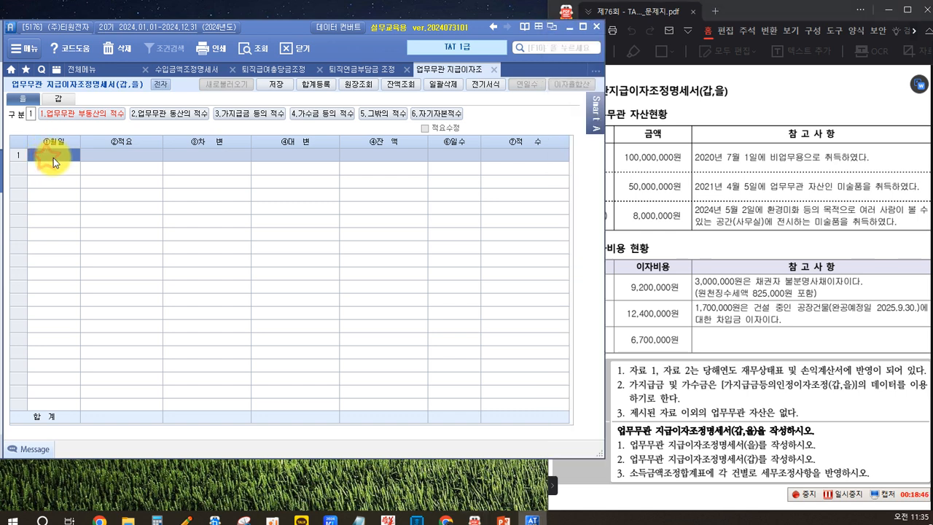
type("0101")
key("Return")
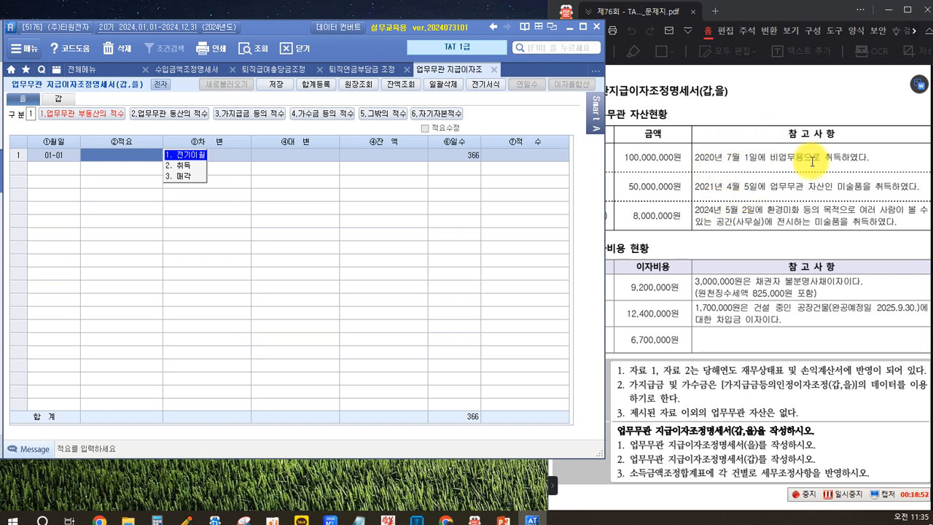
left_click(196, 155)
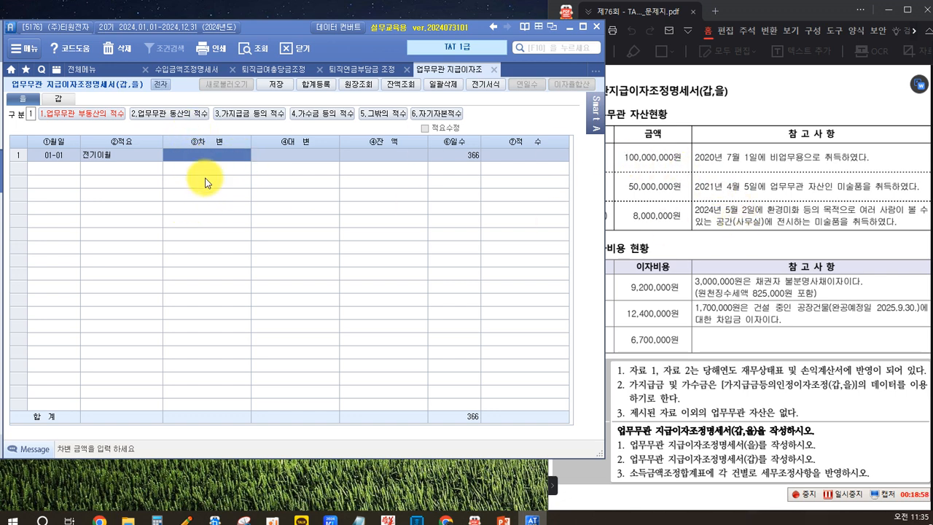
type("100000000")
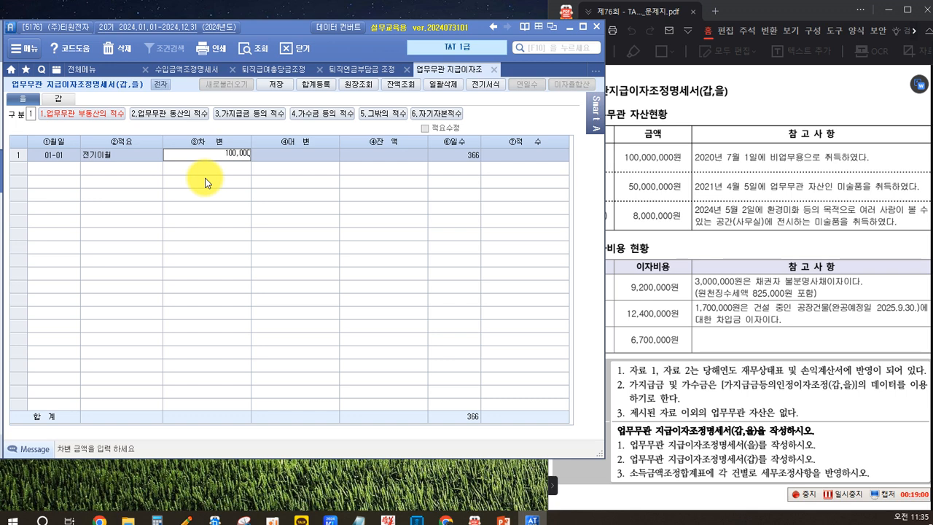
key("Return")
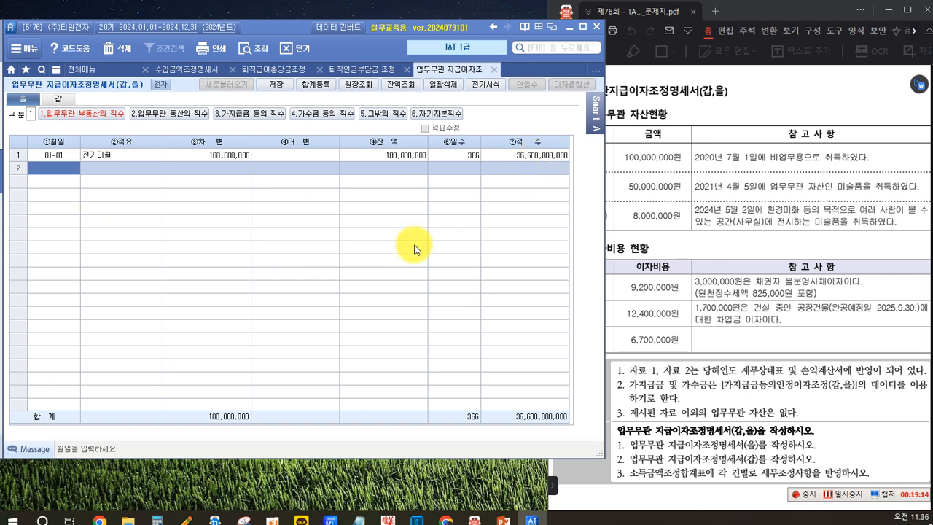
Step: Enter the 미술품 under 업무무관 동산의 적수 with date 01-01, 적요 전기이월 and 차변 50,000,000
left_click(656, 244)
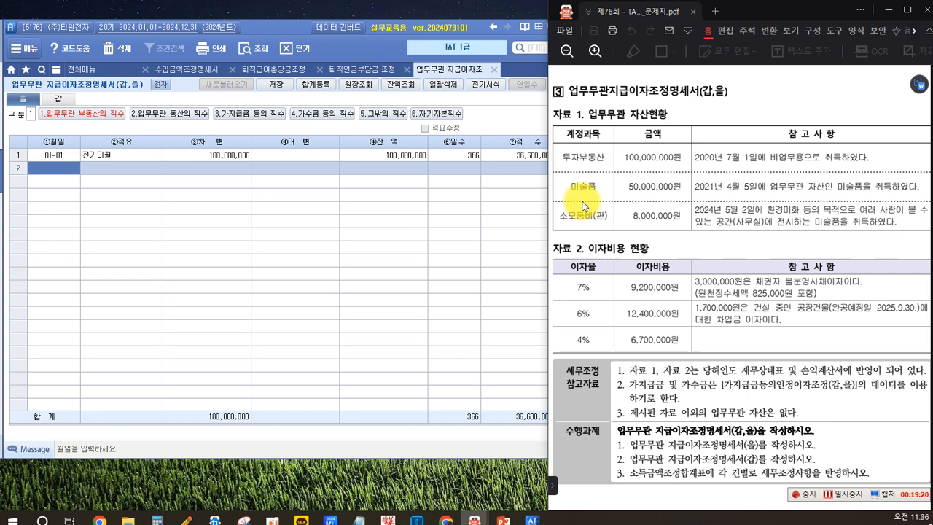
left_click(150, 115)
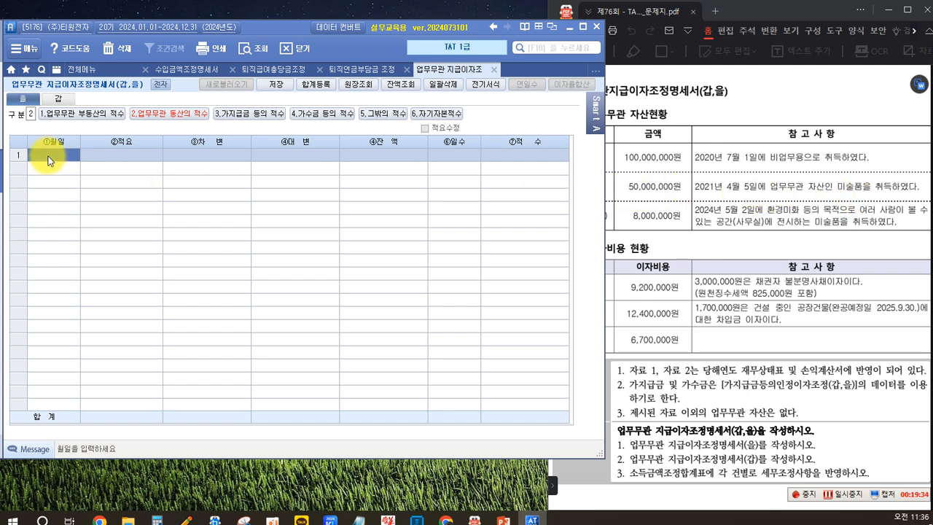
type("01-01")
key("Return")
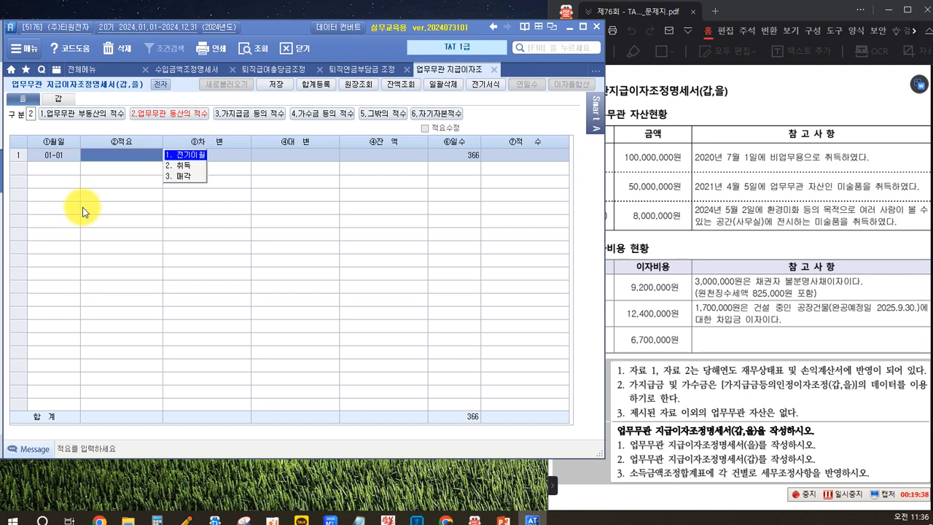
left_click(190, 156)
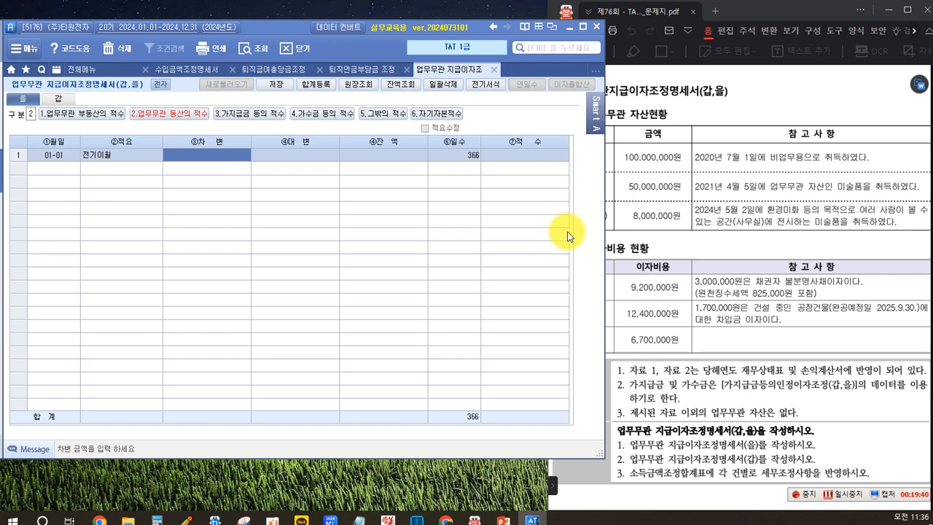
type("50000000")
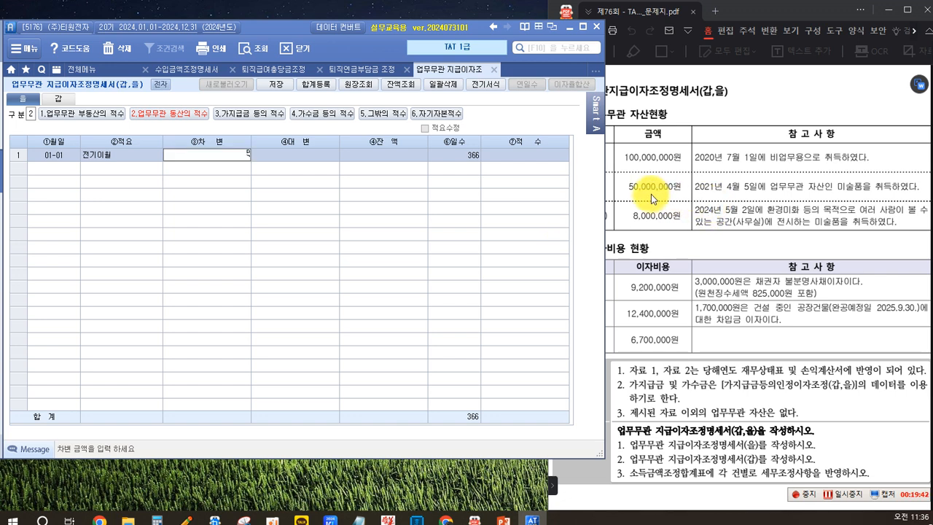
key("Return")
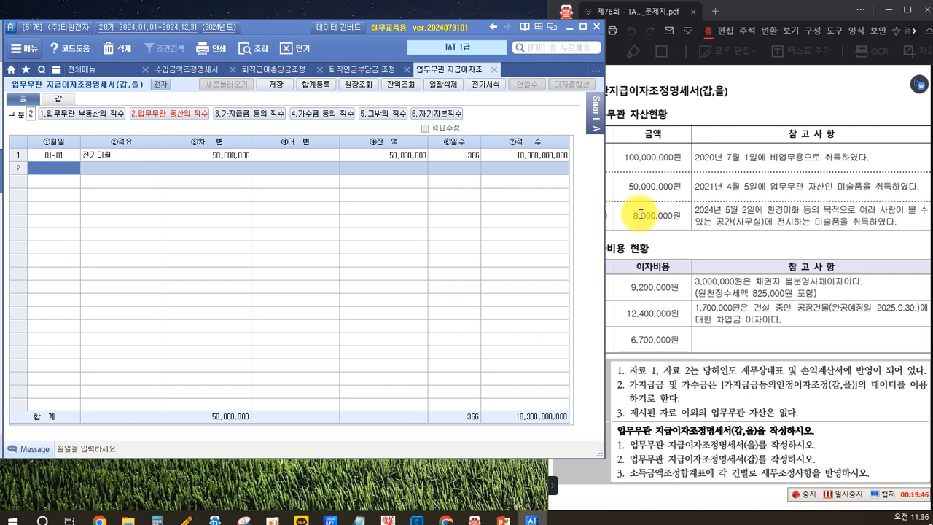
Step: Review the 소모품비(판) item in 자료 1 and switch the 을 form to the 가지급금 등의 적수 category
left_click(658, 217)
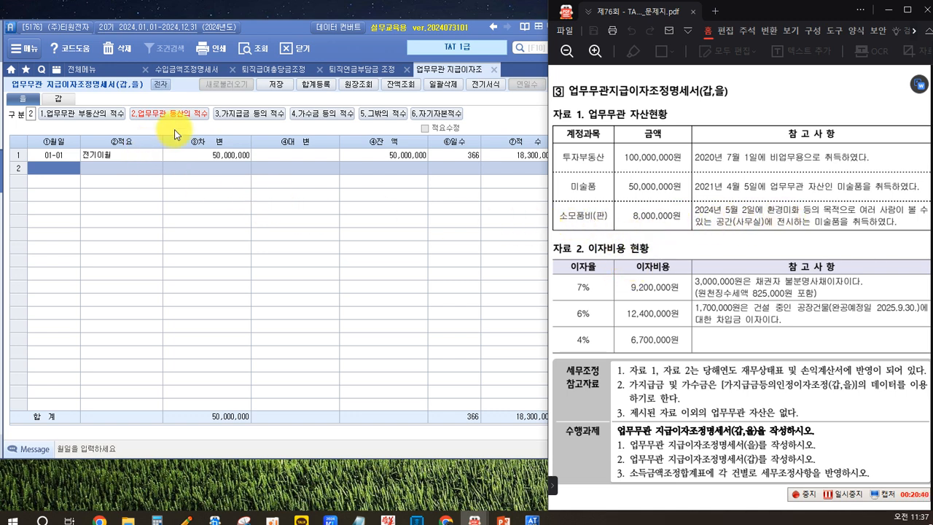
left_click(243, 118)
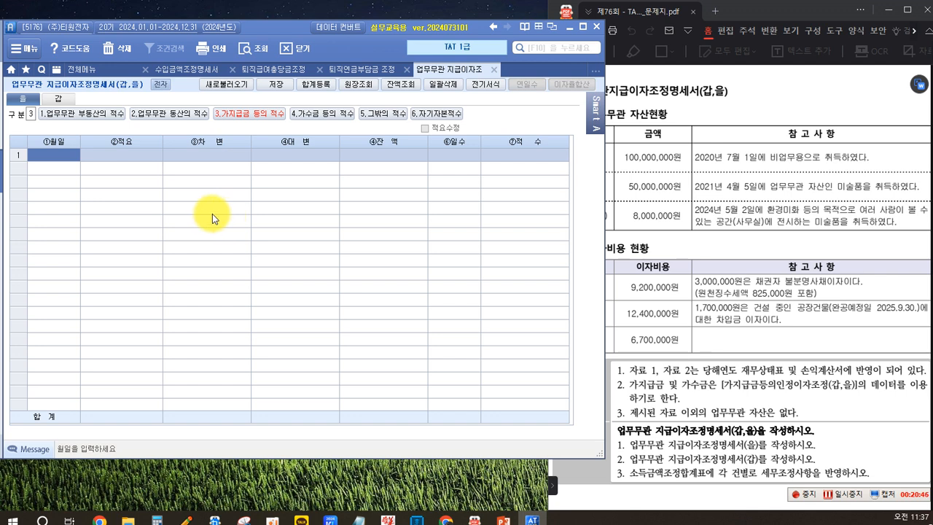
left_click(243, 115)
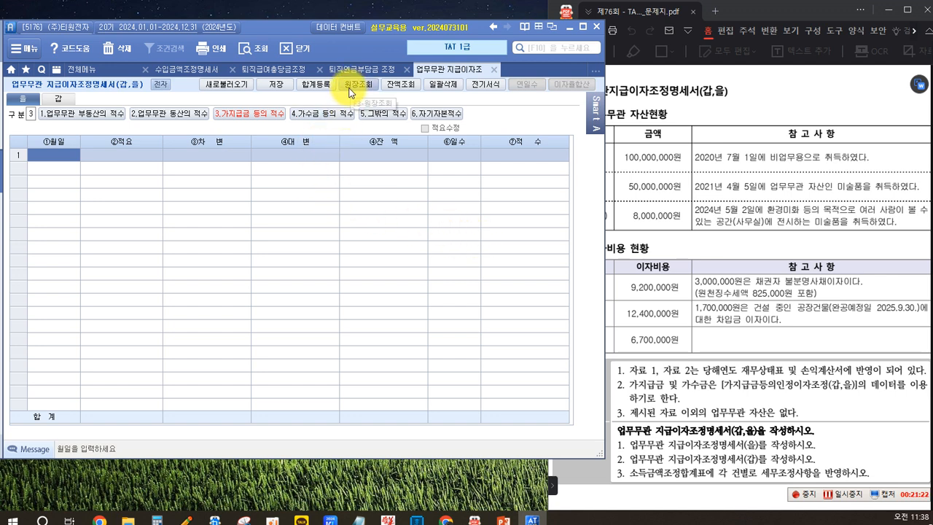
Step: Look up the 가지급금 account, code 134, in the 2024 계정별원장 and close the ledger
left_click(352, 88)
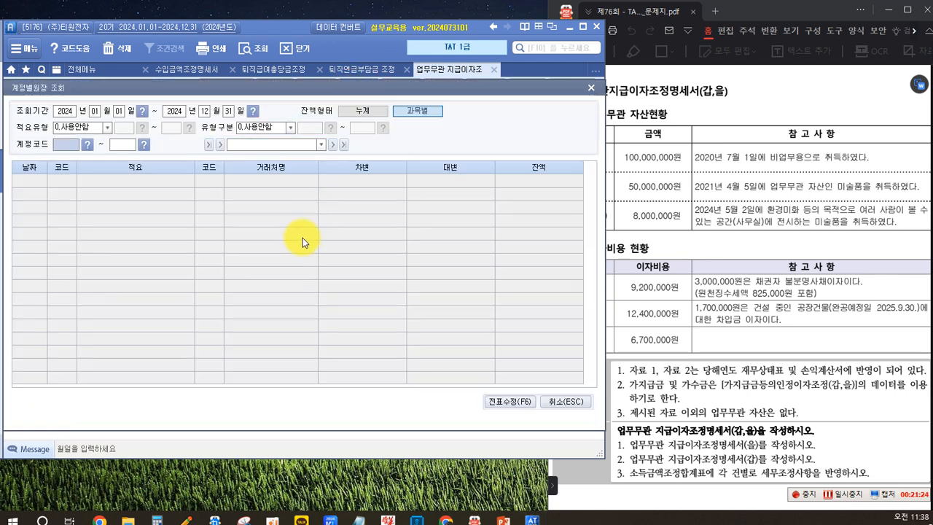
double_click(66, 145)
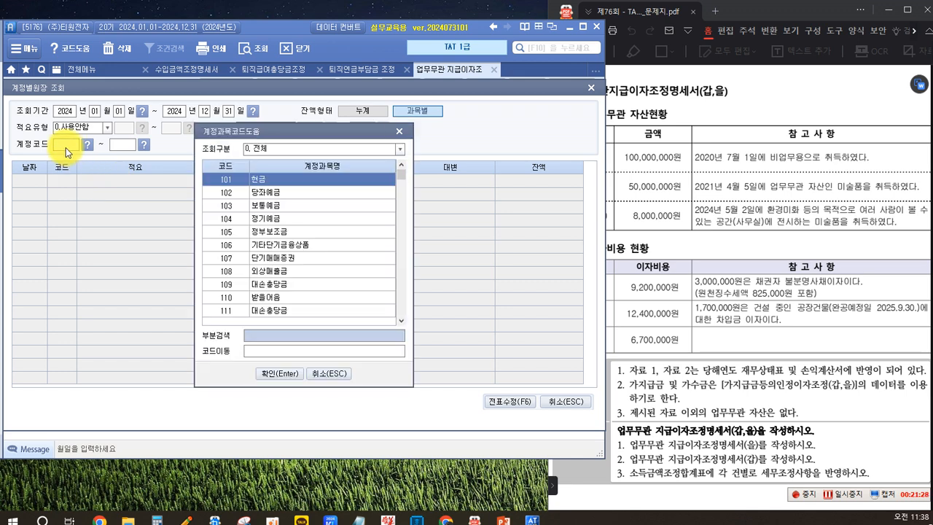
type("ㄱ가지급금")
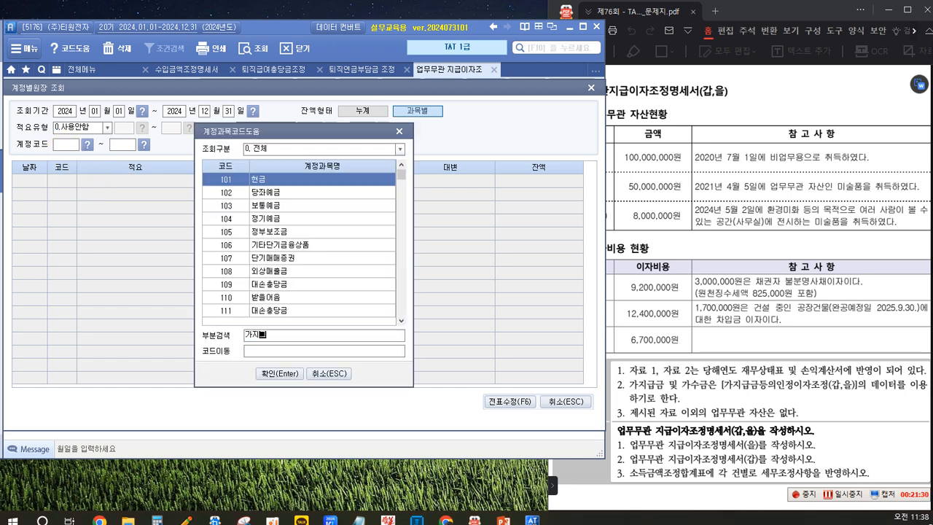
key("Return")
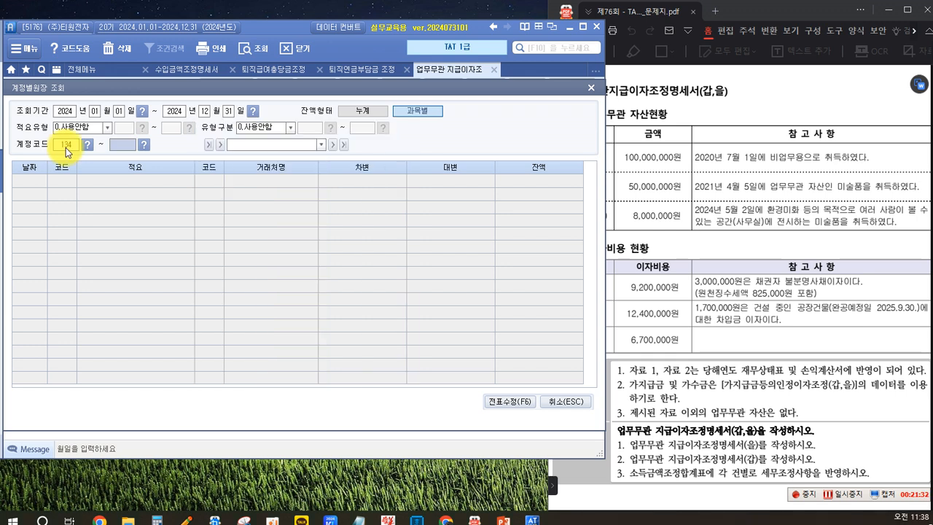
type("134")
key("Return")
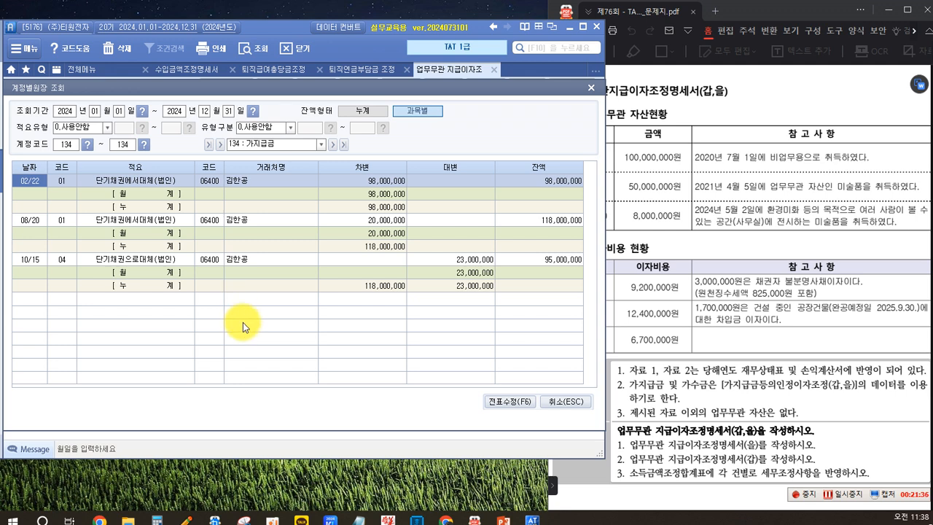
key("Escape")
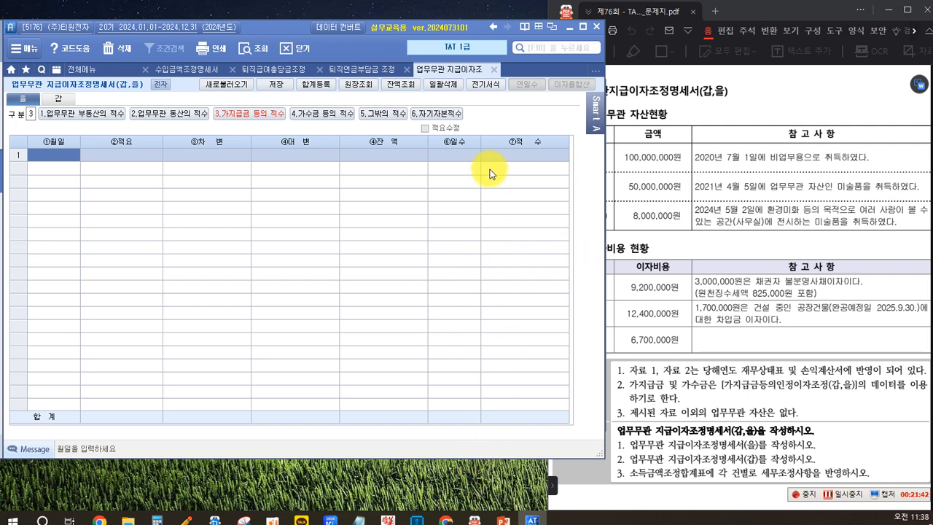
Step: Reopen the 계정별원장 beside the form, query account code 134, and examine the 02/22 entry's counterparty and debit amount
left_click(401, 88)
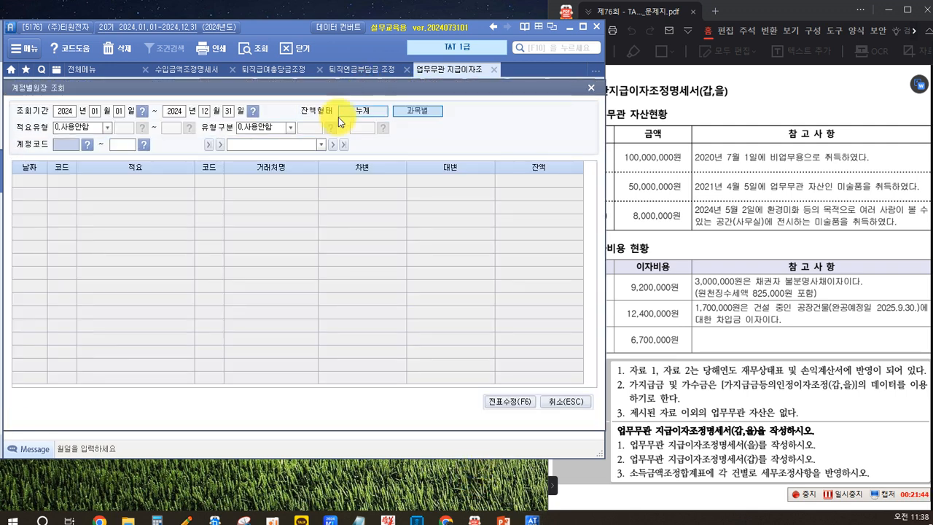
left_click_drag(319, 88, 752, 143)
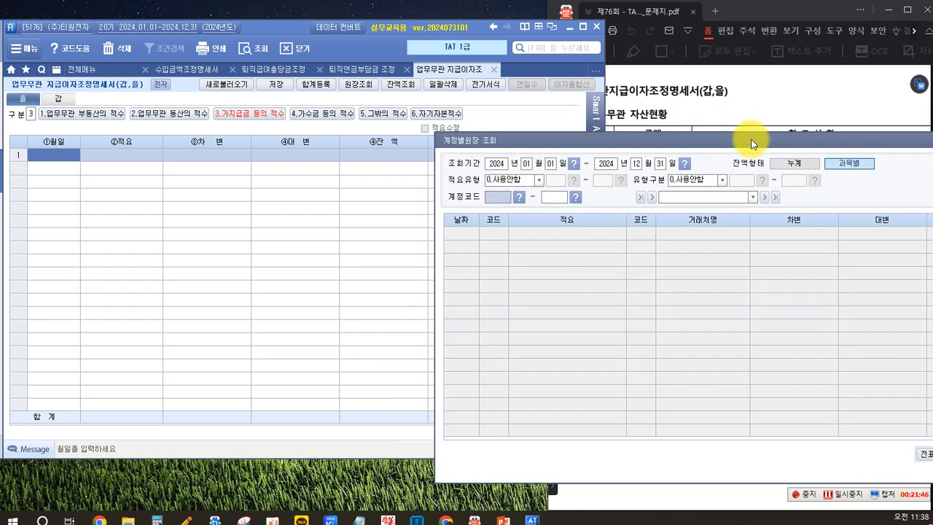
left_click(492, 199)
type("134")
key("Return")
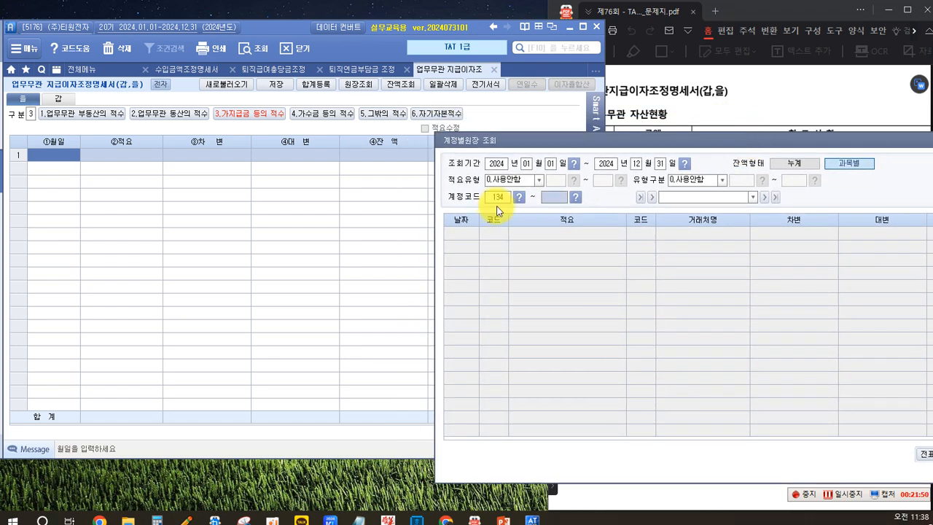
key("Return")
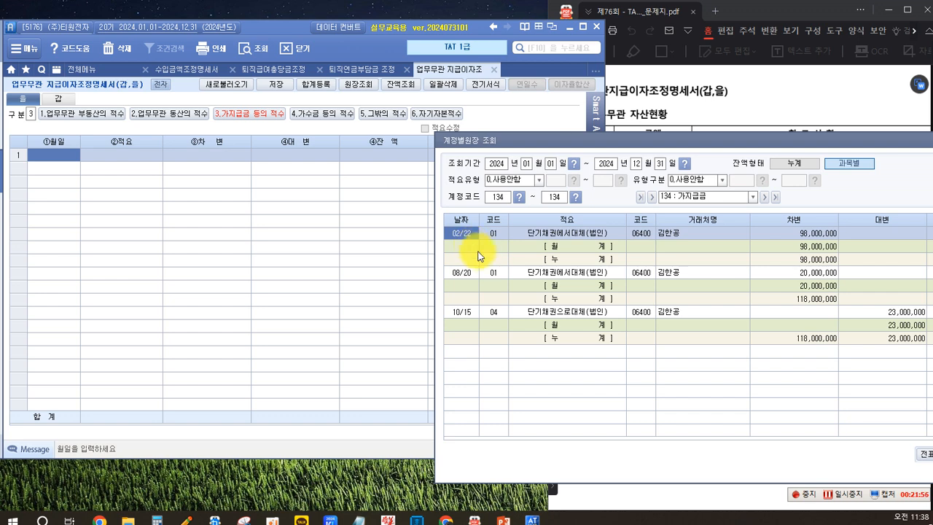
left_click(682, 234)
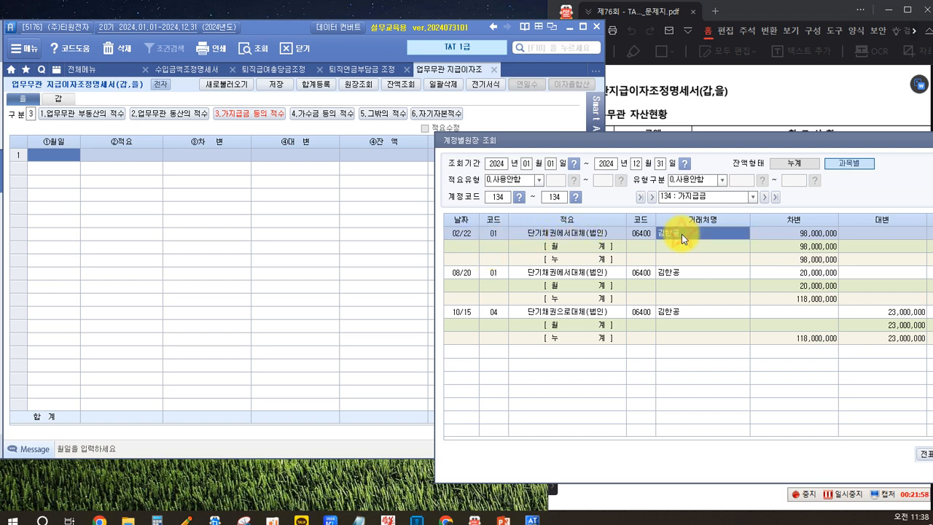
left_click(807, 234)
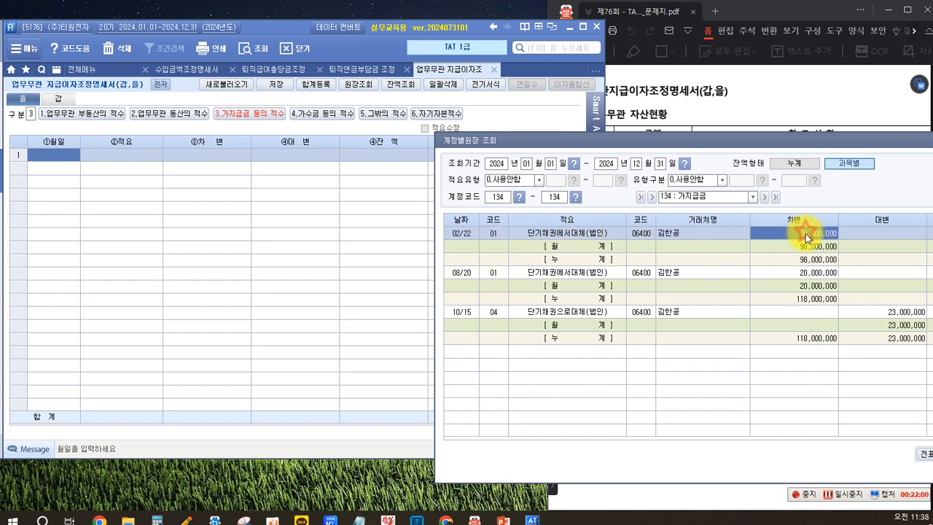
Step: Enter the first 가지급금 row with date 02-22, 적요 지급 and 차변 98,000,000
left_click(63, 154)
type("0222")
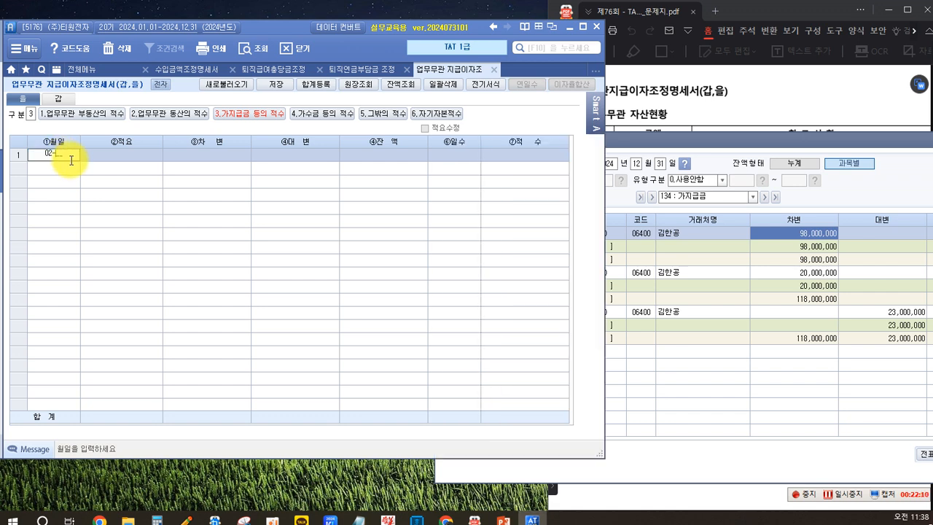
key("Return")
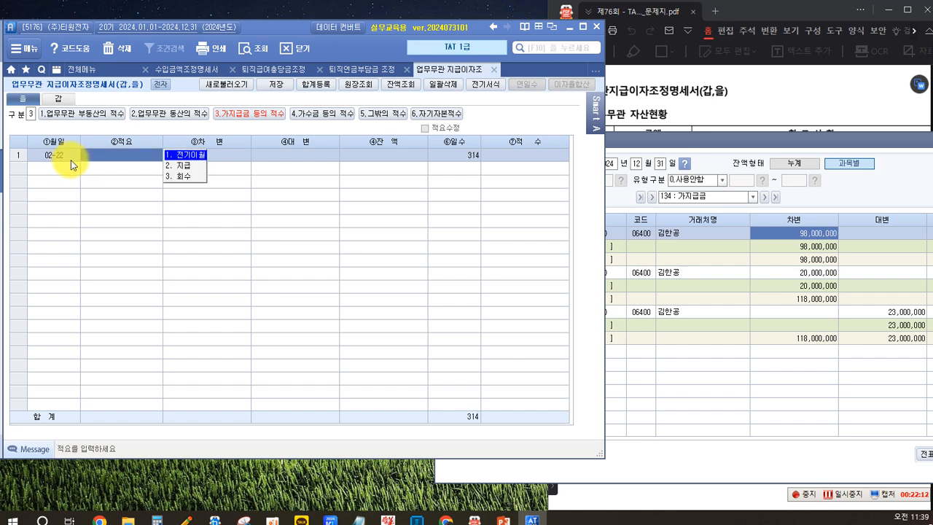
left_click(189, 169)
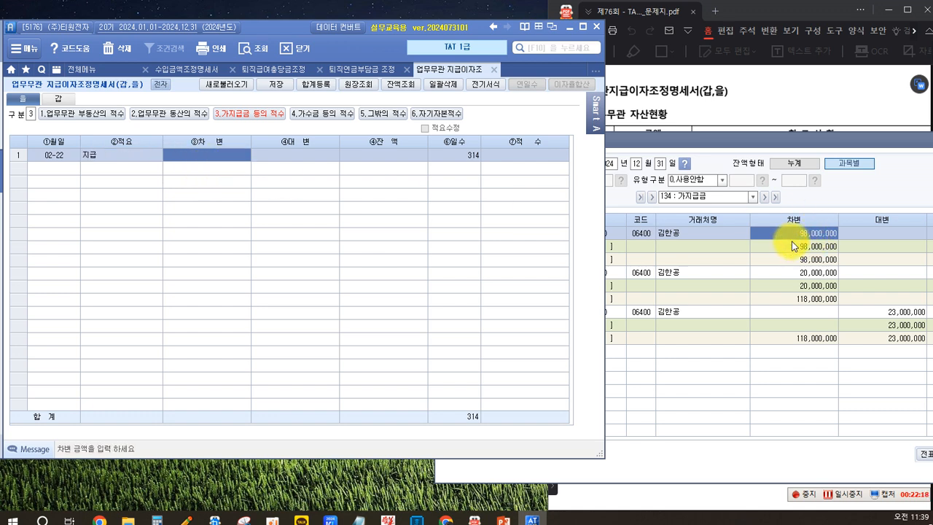
type("98000000")
key("Return")
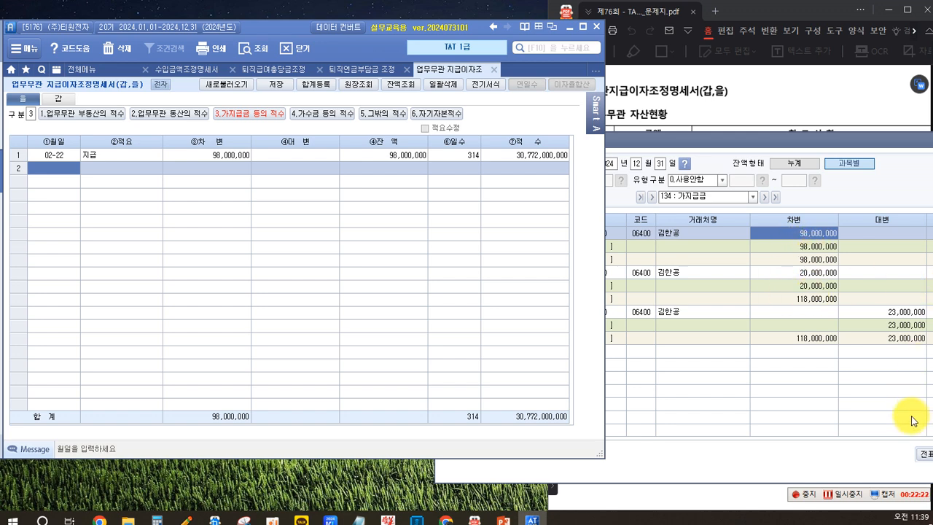
Step: Check the ledger's second transaction and enter it in row 2 with date 08-20, 적요 지급 and 차변 20,000,000
left_click(702, 368)
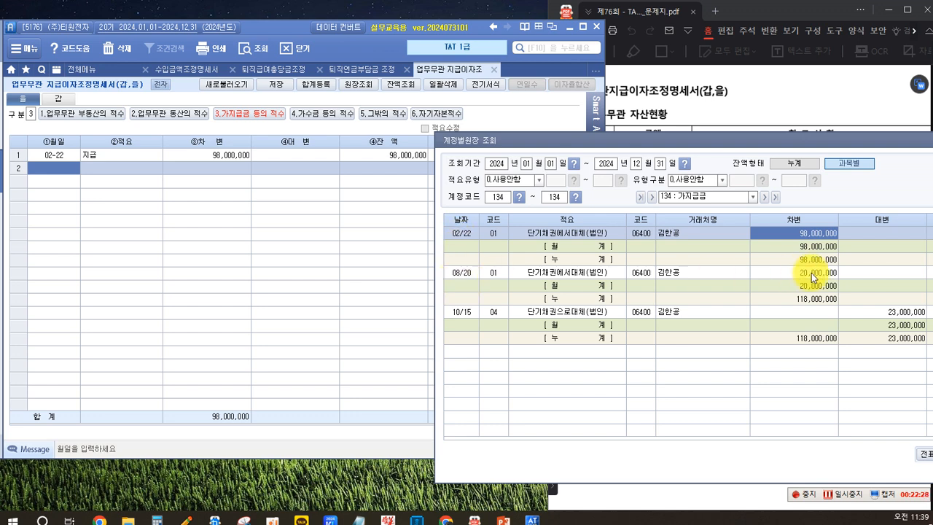
left_click(62, 168)
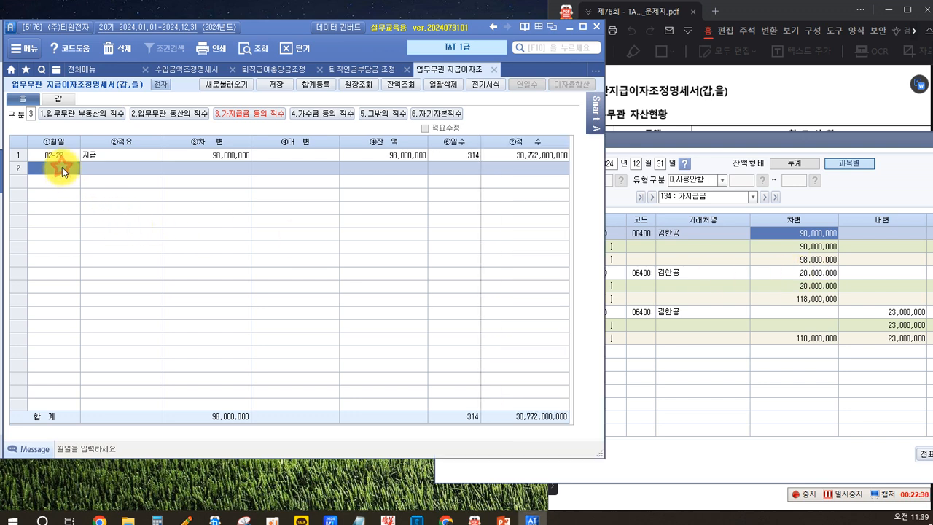
type("0820")
key("Return")
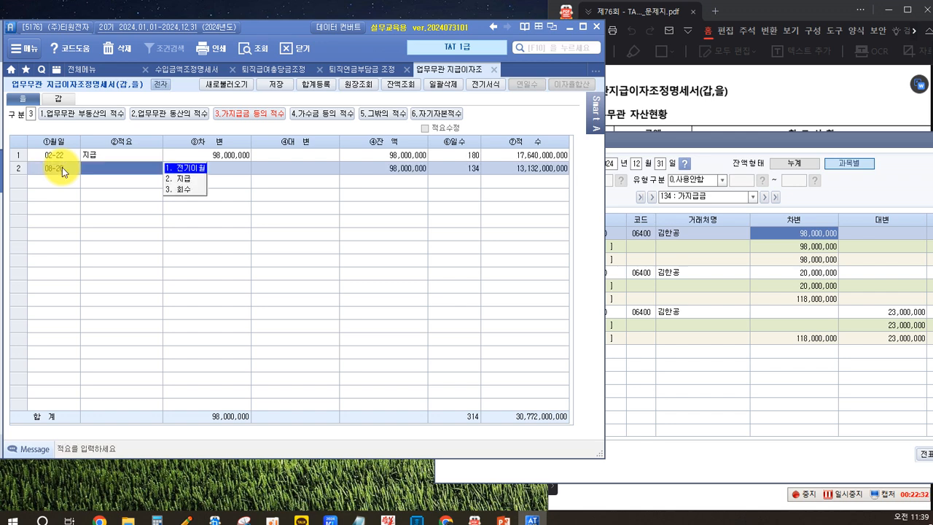
left_click(184, 179)
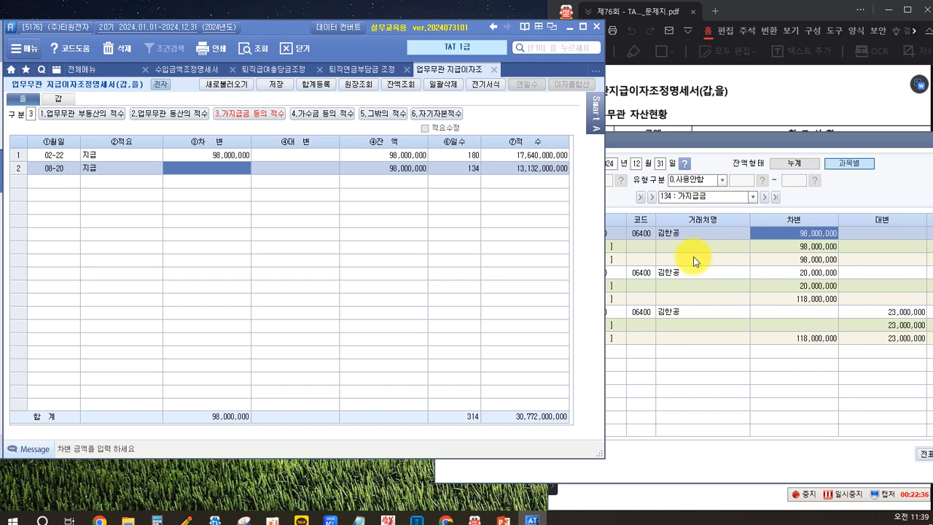
type("20000000")
key("Return")
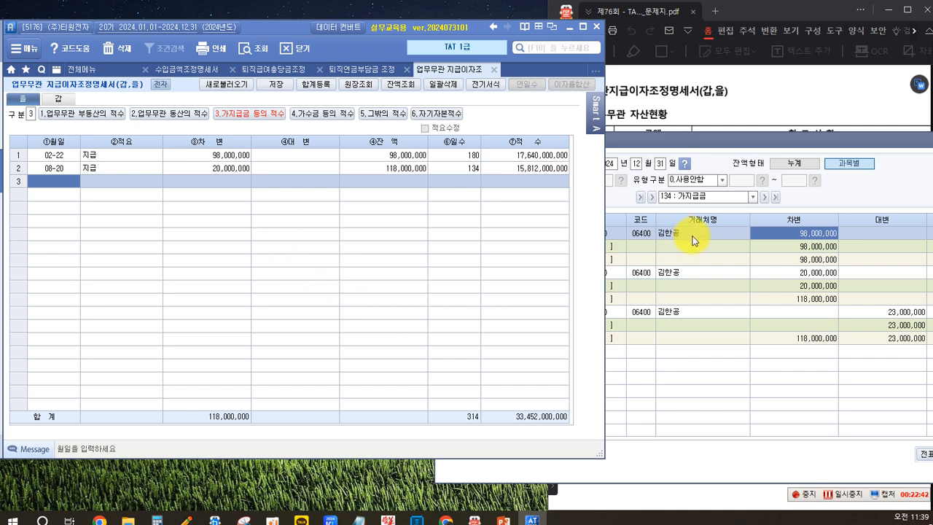
Step: Check the ledger's third transaction and enter it in row 3 with date 10-15, 적요 회수 and 대변 23,000,000
left_click(723, 369)
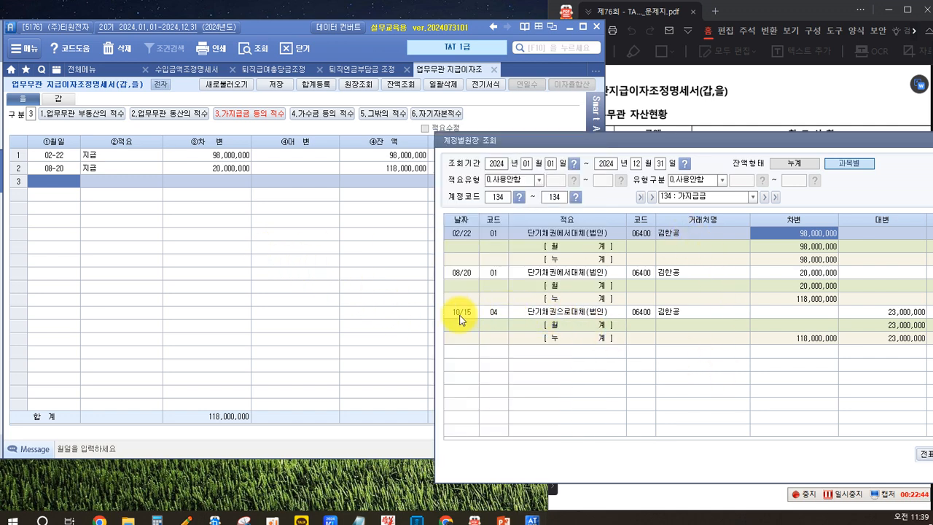
left_click(567, 313)
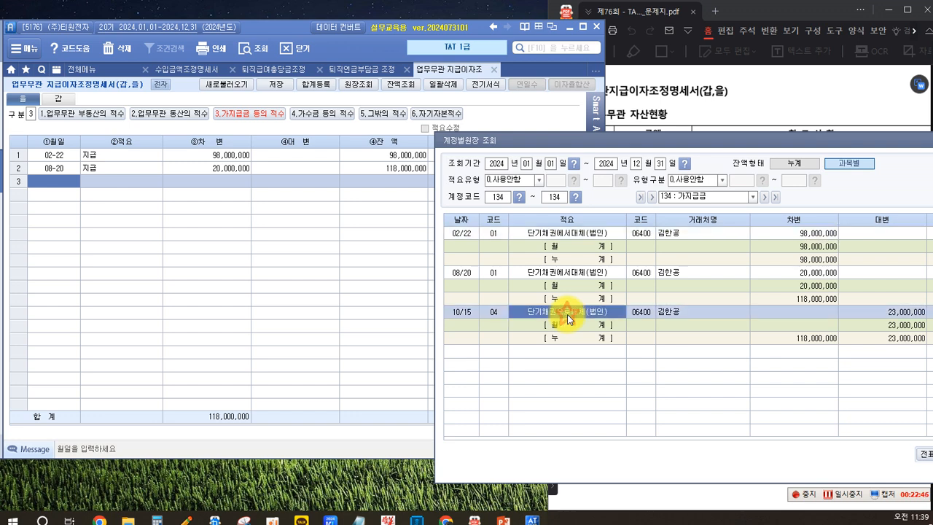
left_click(898, 312)
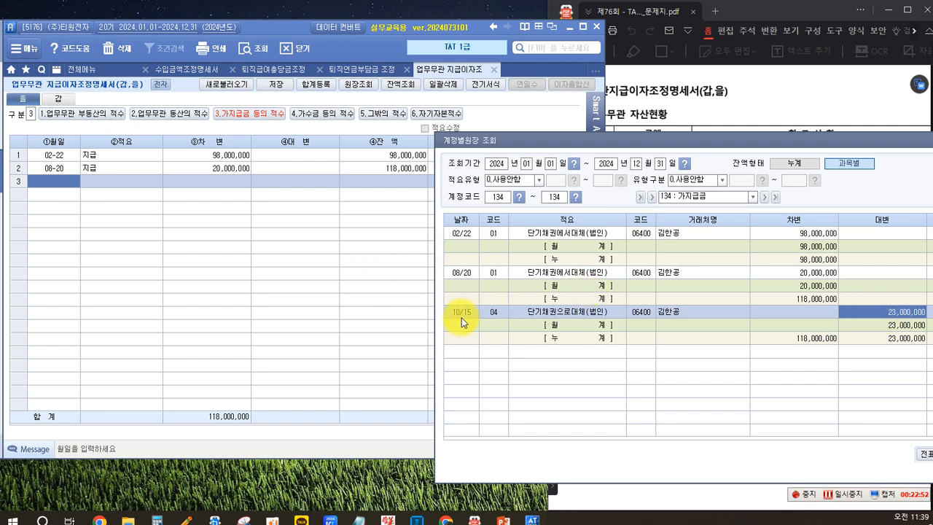
left_click(44, 184)
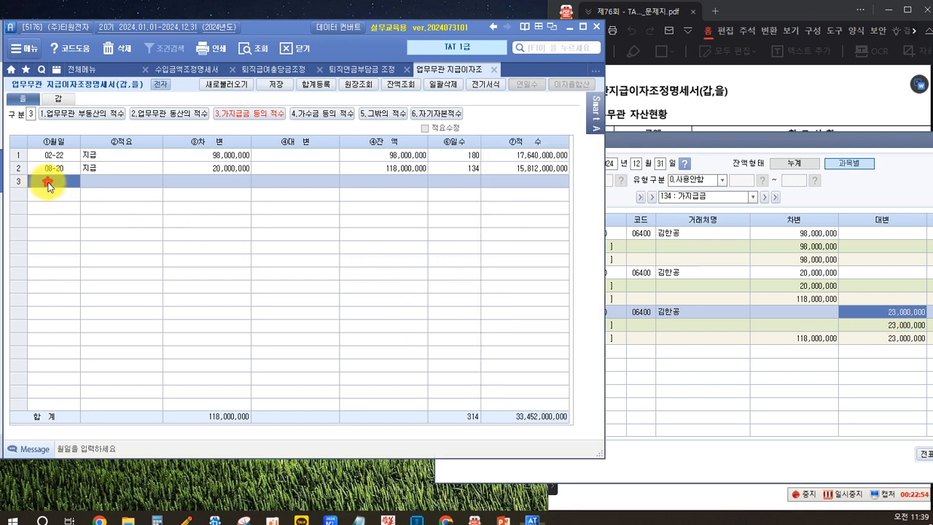
type("10-15")
key("Return")
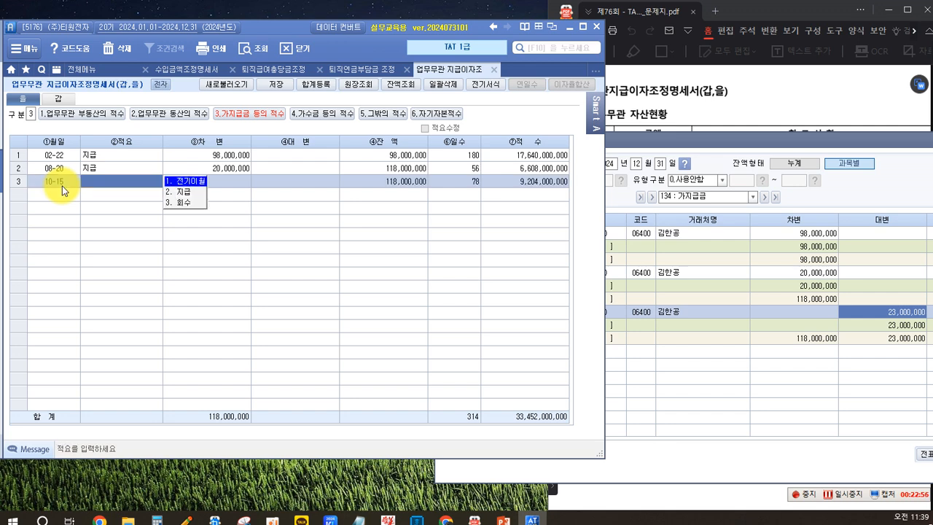
left_click(188, 202)
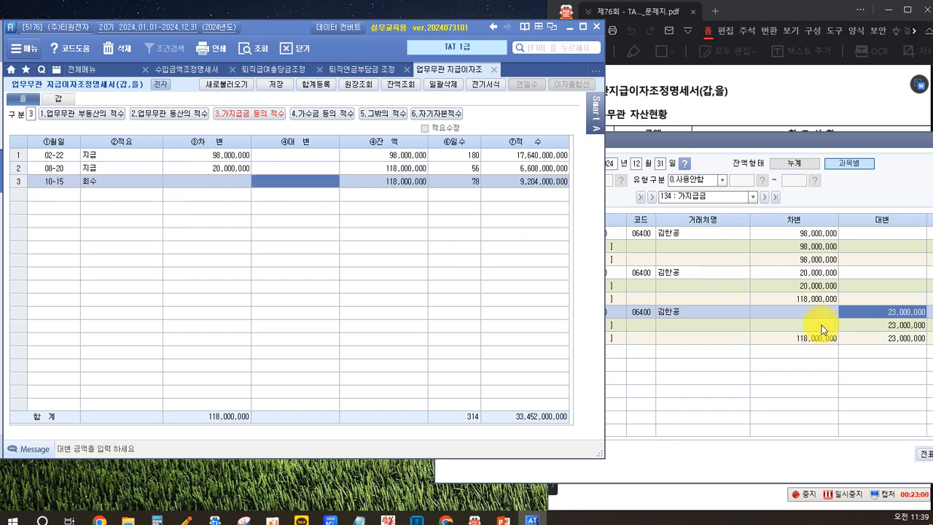
type("23000000")
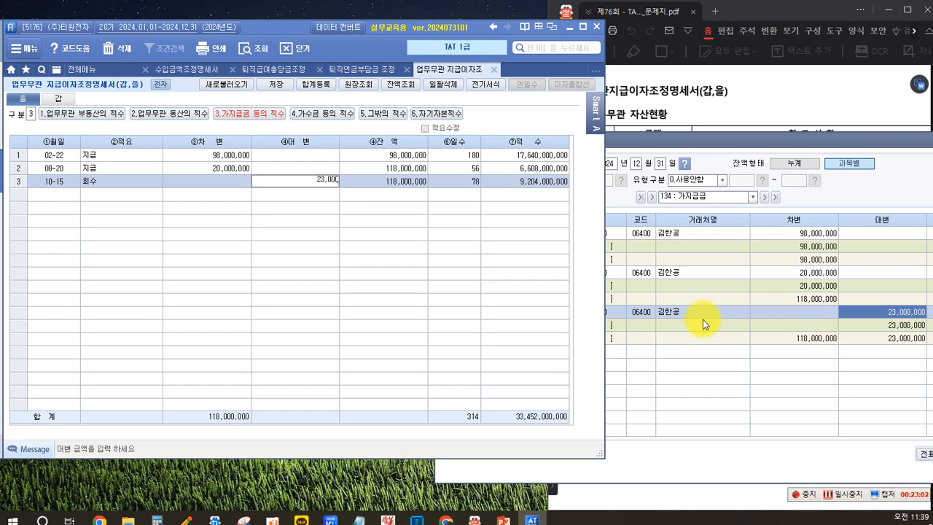
key("Return")
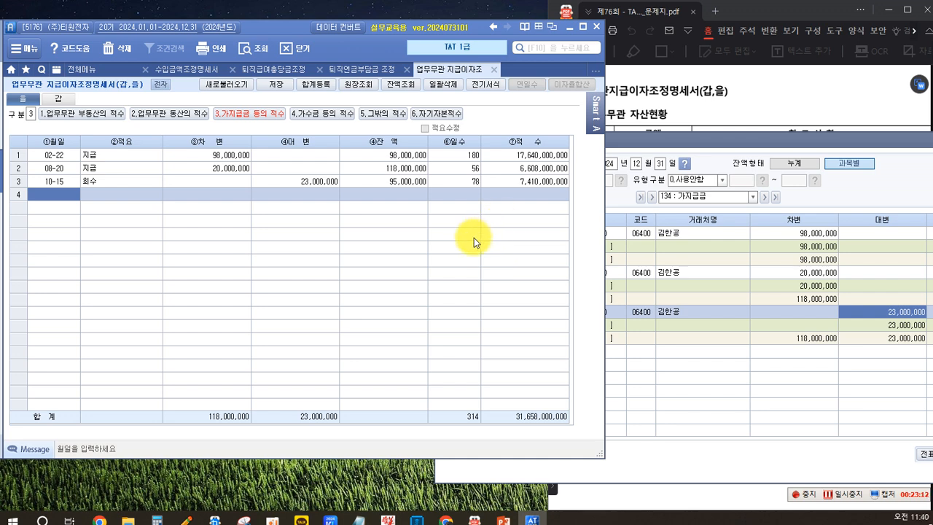
Step: Switch the form to 4.가수금 등의 적수 and query the 계정별원장 for 가수금, account code 257
left_click(663, 377)
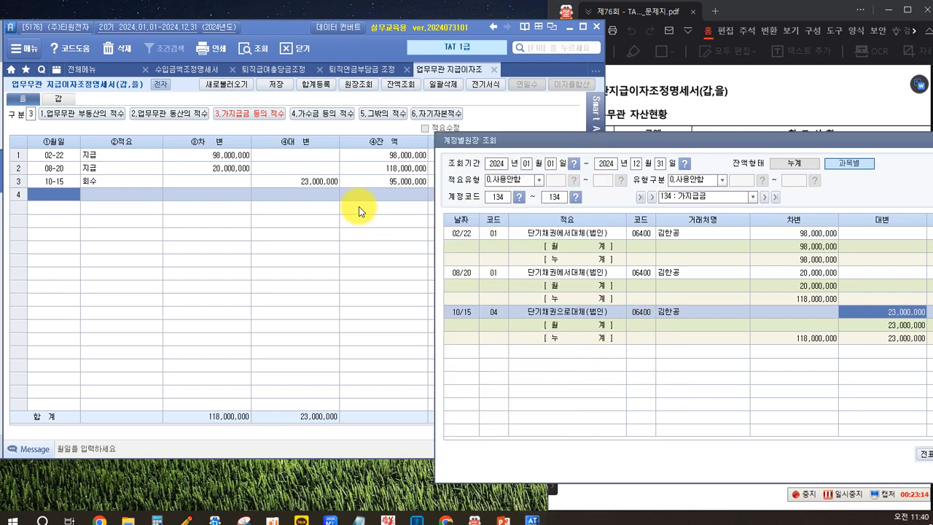
left_click(304, 113)
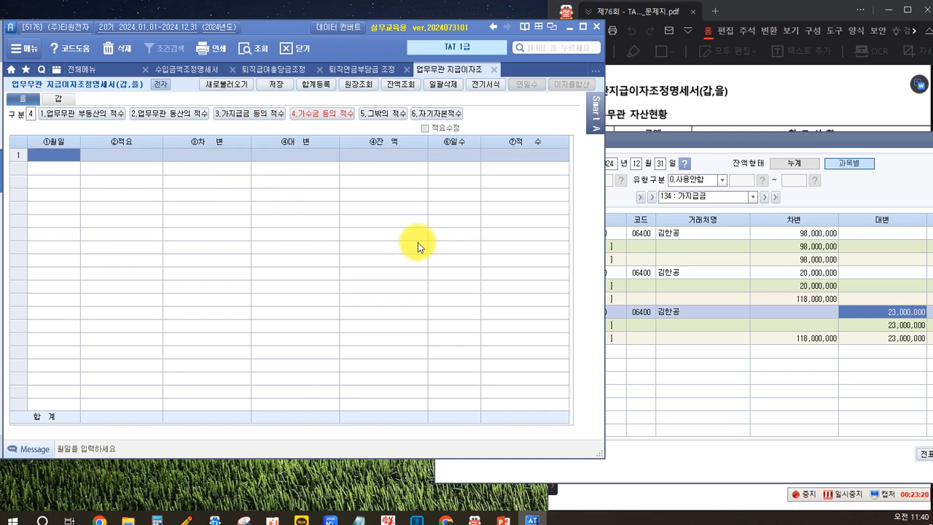
left_click(651, 395)
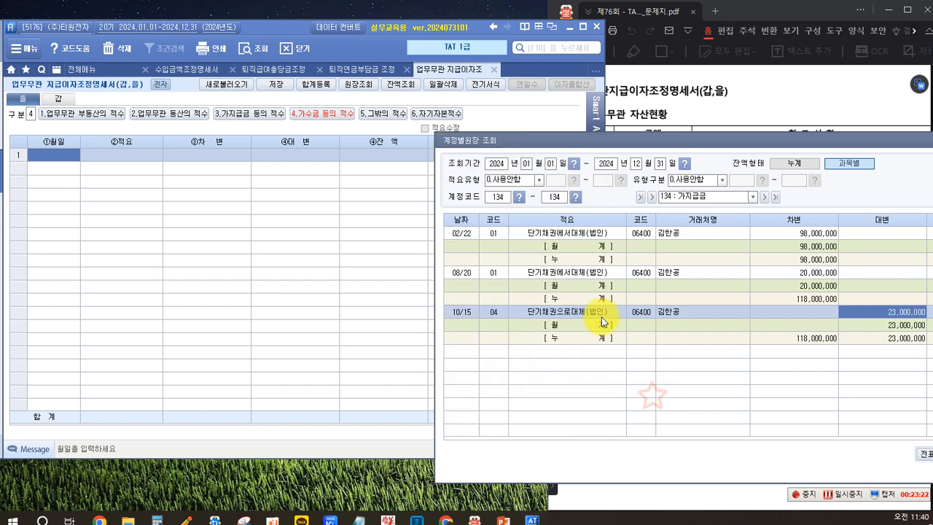
left_click(498, 197)
key("F2")
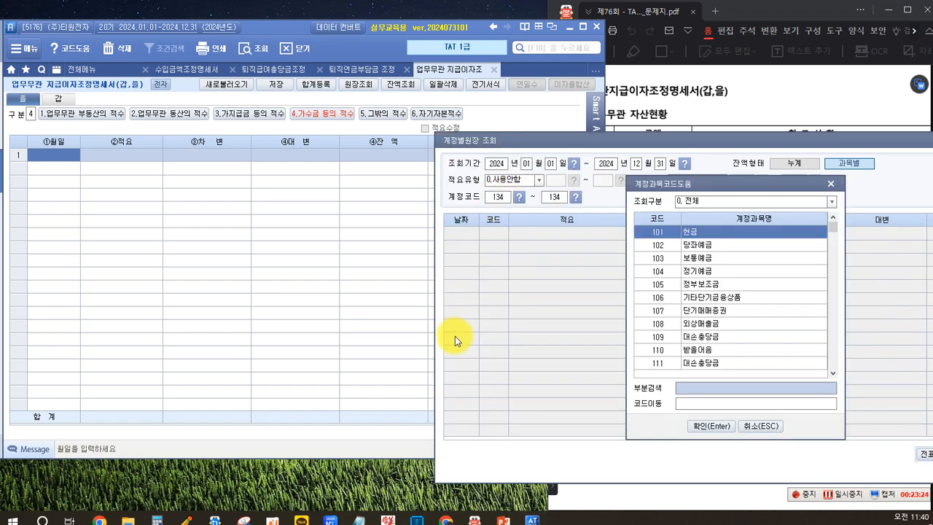
type("가수")
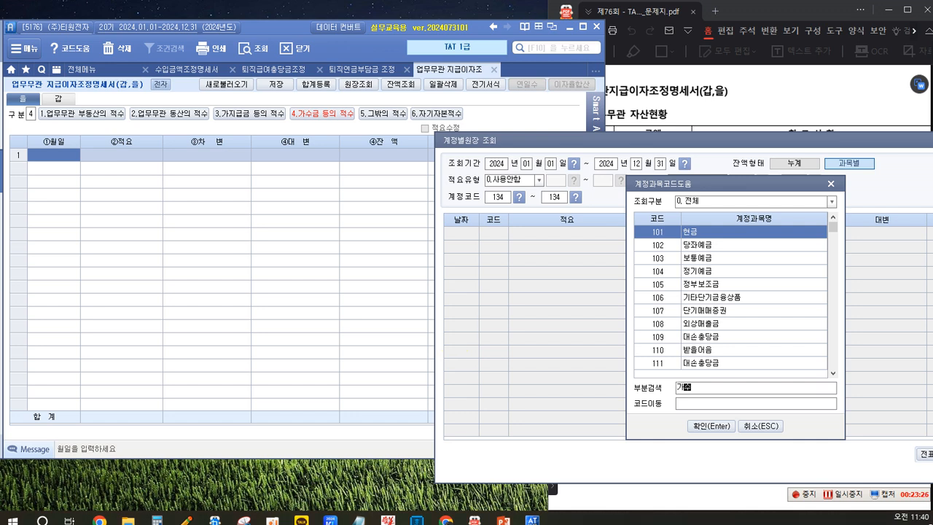
key("Return")
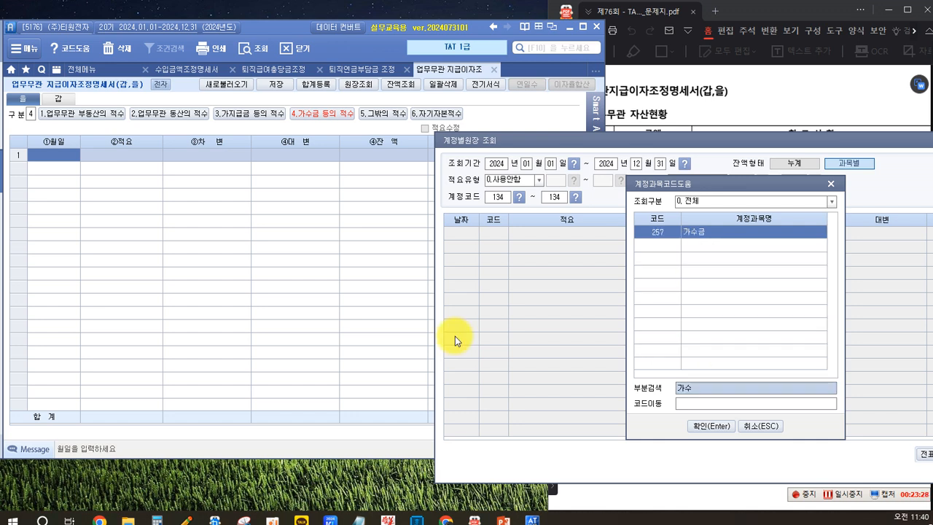
key("Return")
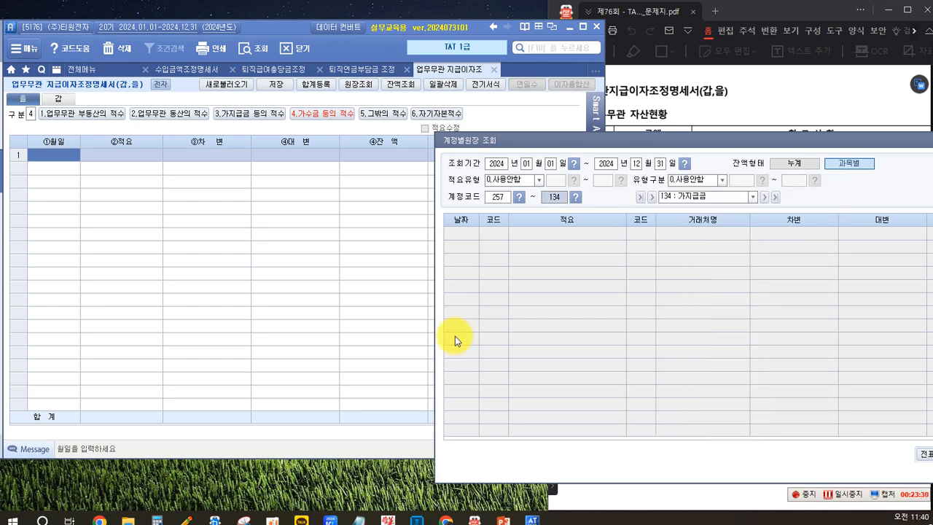
type("257")
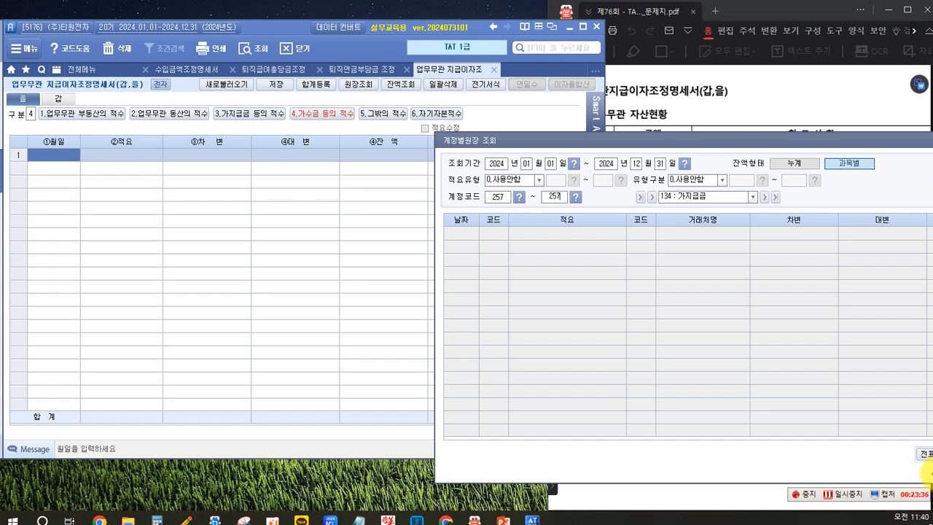
key("Return")
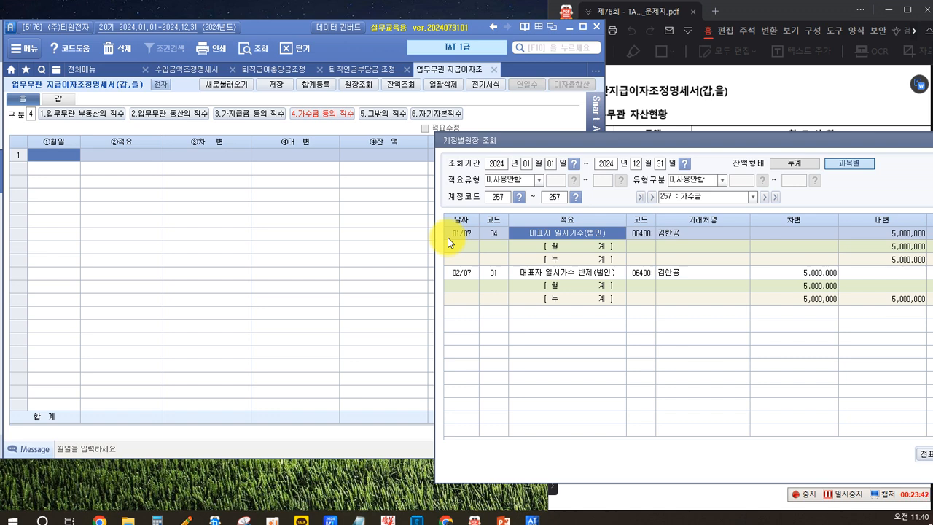
Step: Enter the ledger's first 가수금 transaction in row 1 with date 01-07, 적요 일시가수 and 대변 5,000,000
left_click(69, 155)
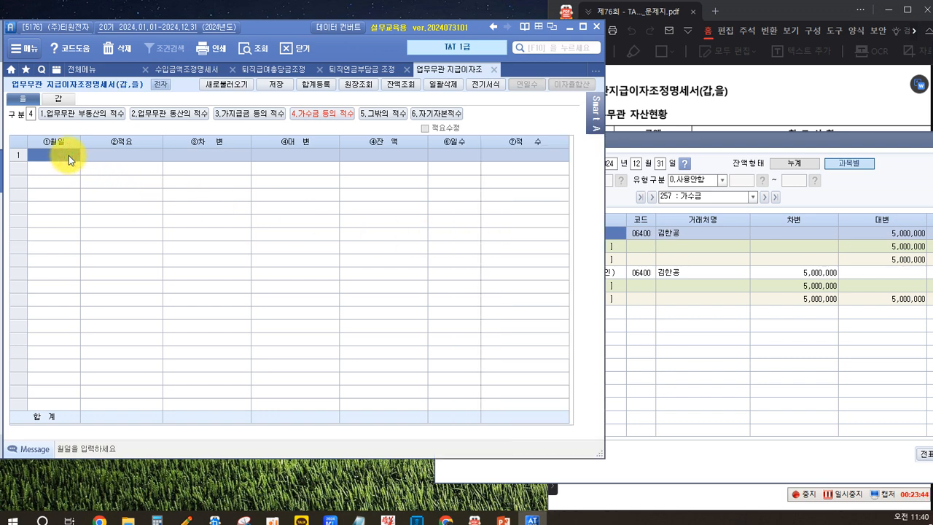
type("01-07")
key("Return")
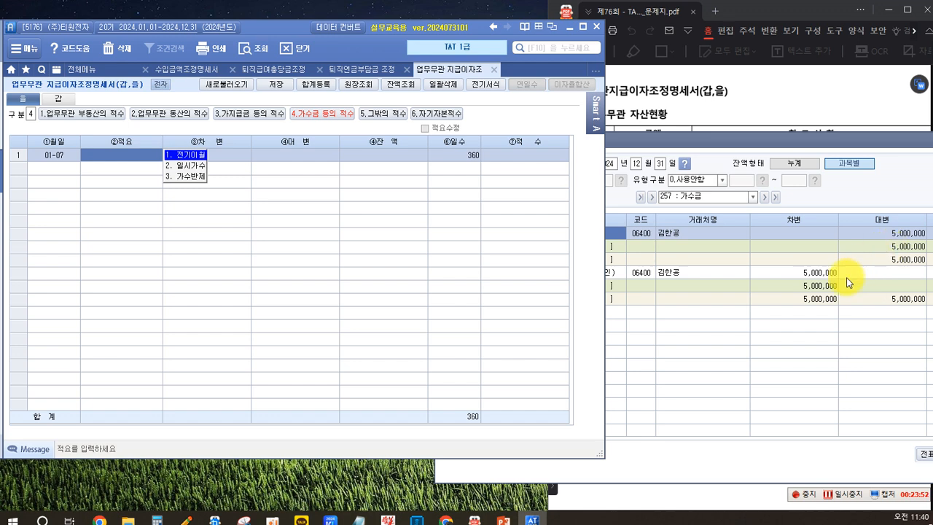
left_click(698, 311)
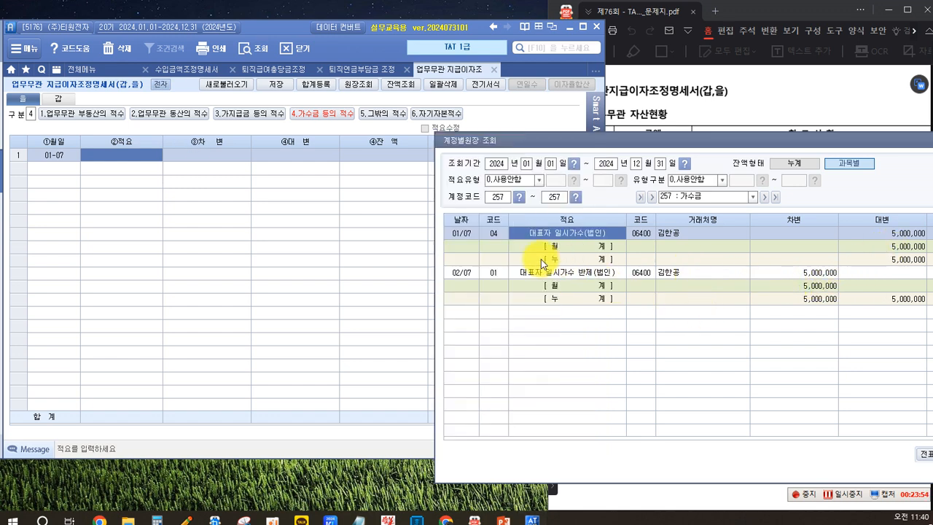
left_click(902, 233)
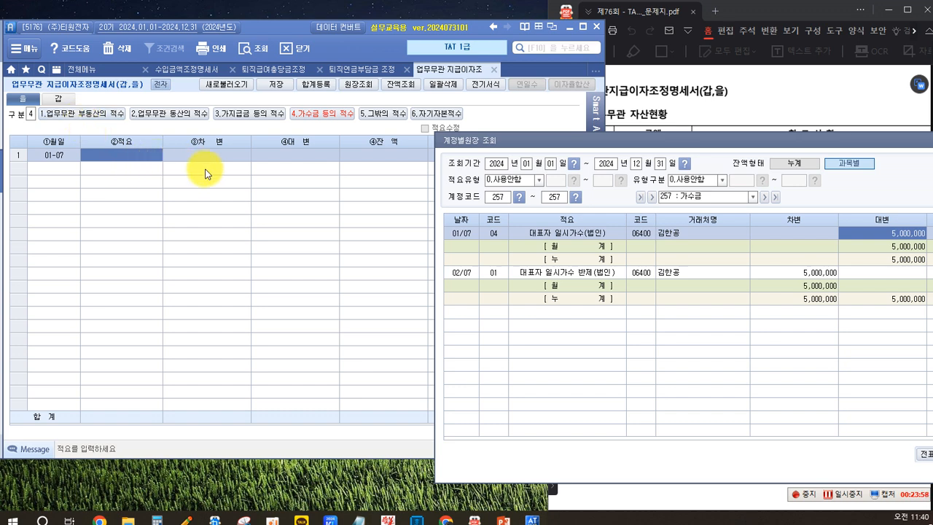
left_click(139, 154)
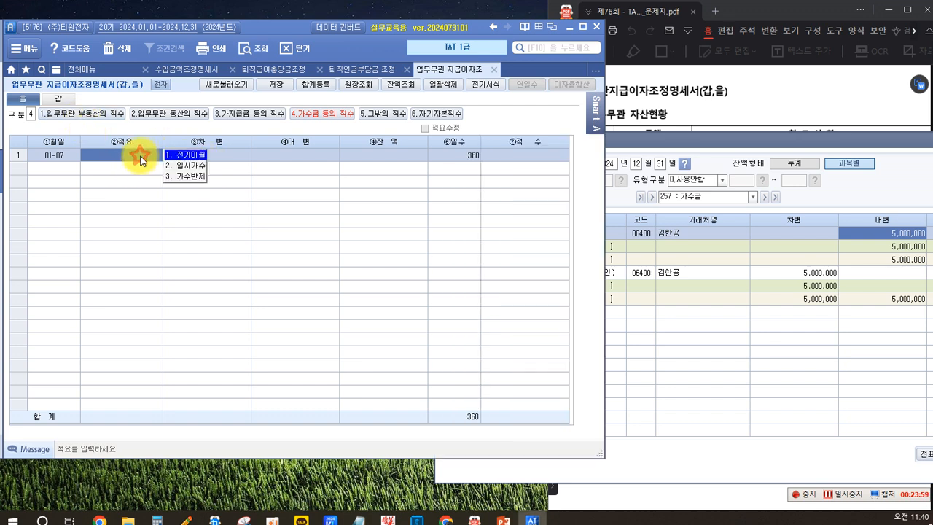
left_click(193, 165)
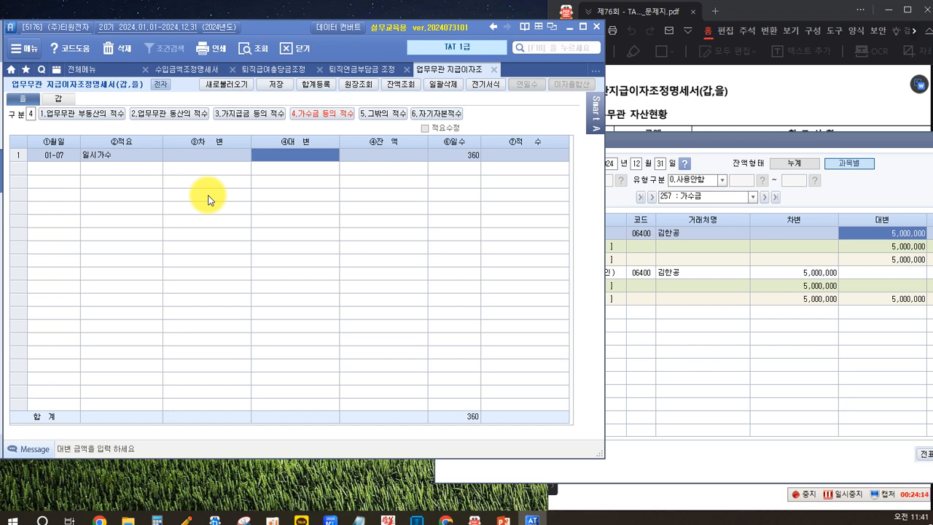
type("5000000")
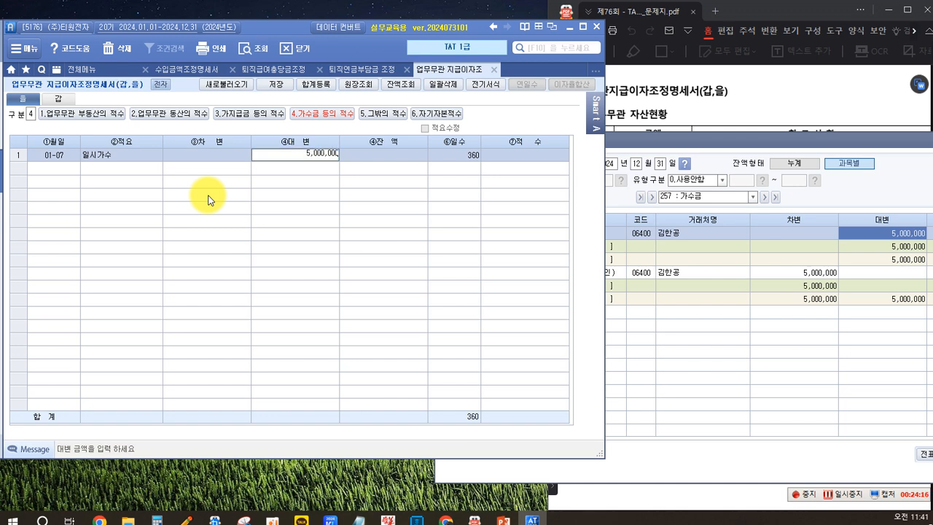
key("Return")
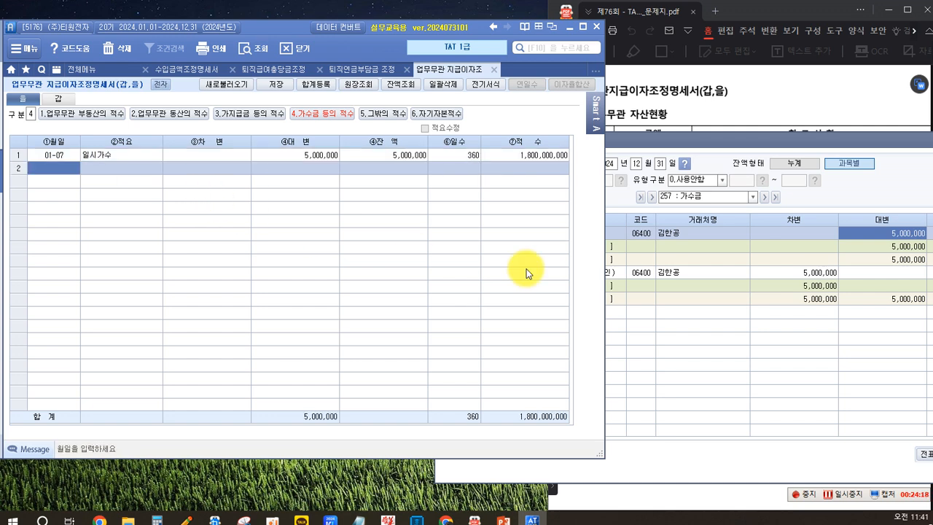
Step: Enter the second 가수금 row with date 02-27, 적요 가수반제 and 차변 5,000,000
left_click(687, 333)
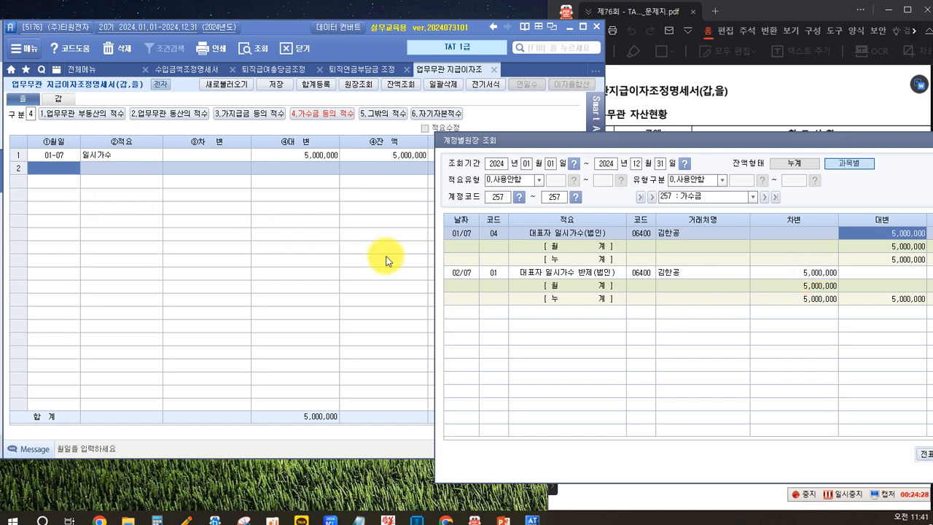
left_click(51, 168)
type("0227")
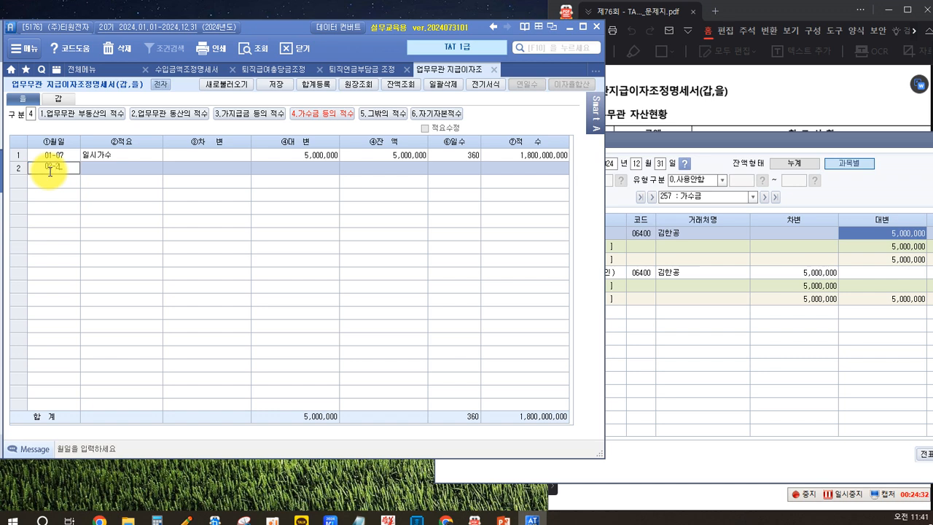
key("Return")
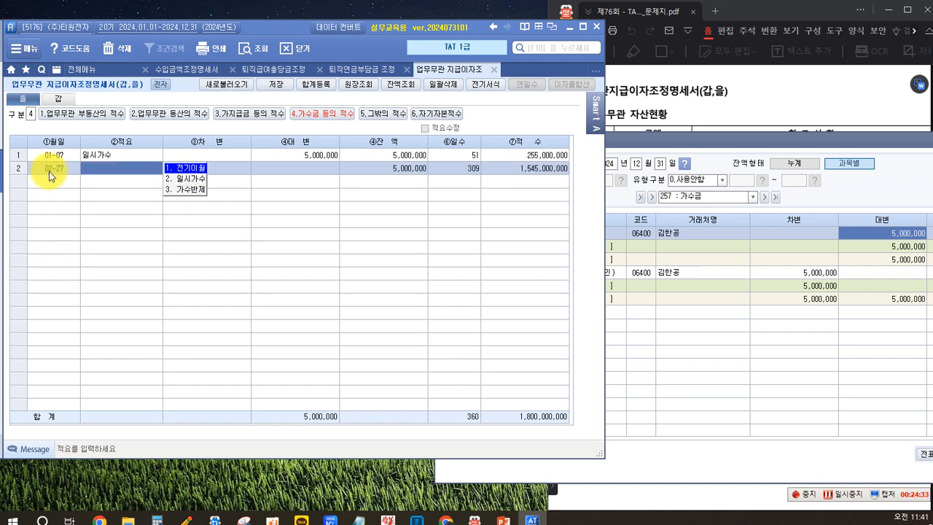
left_click(191, 190)
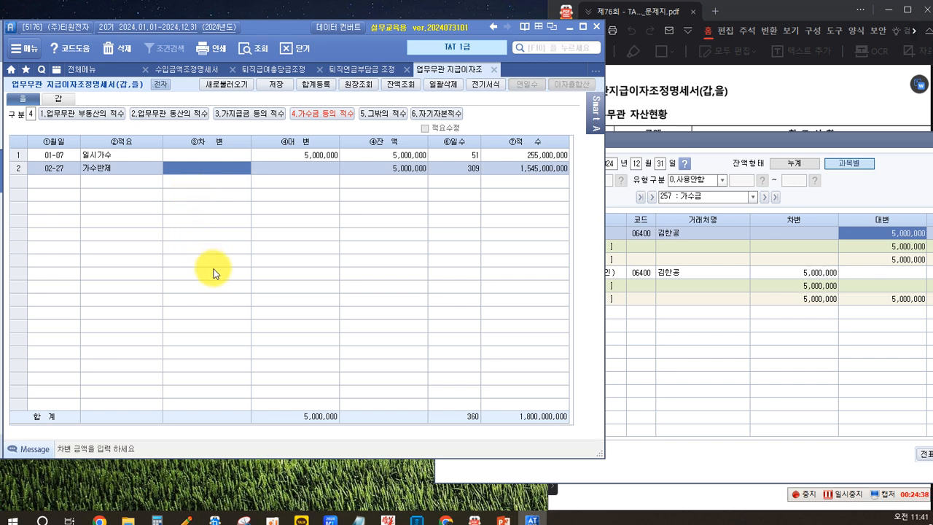
type("5,000,000")
key("Return")
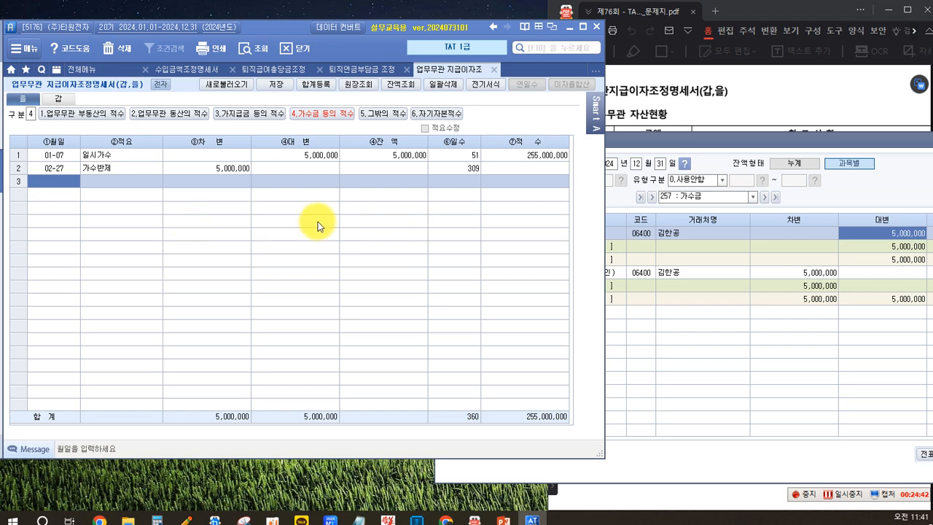
Step: Bring the whole 계정별원장 window into view beside the form and close the ledger
left_click(703, 357)
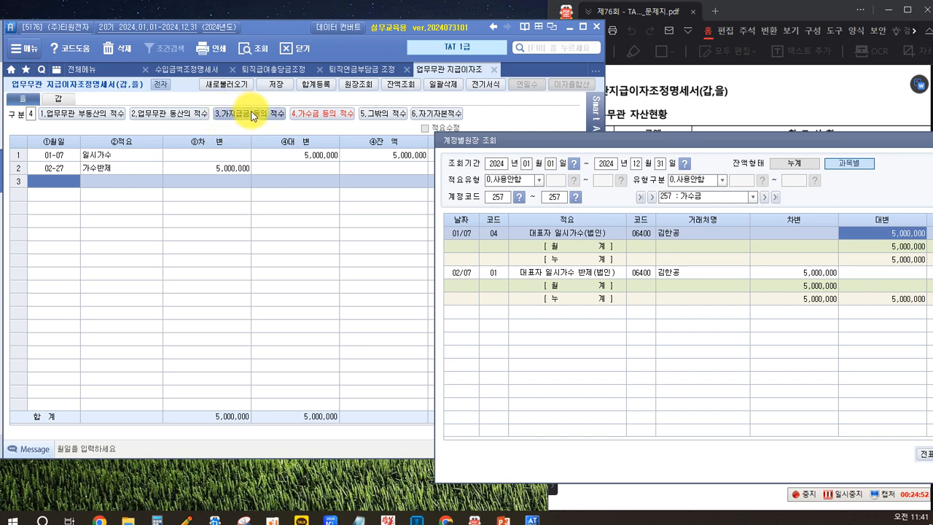
left_click(301, 218)
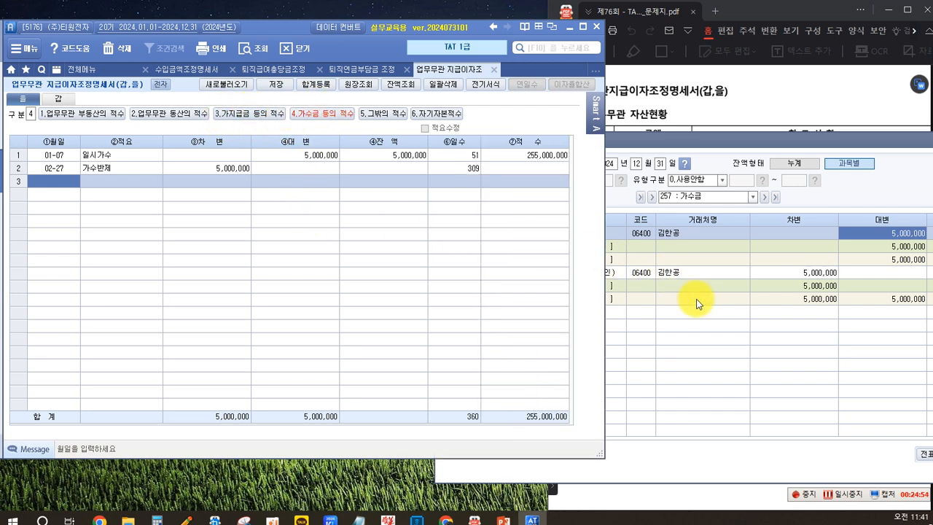
left_click(704, 341)
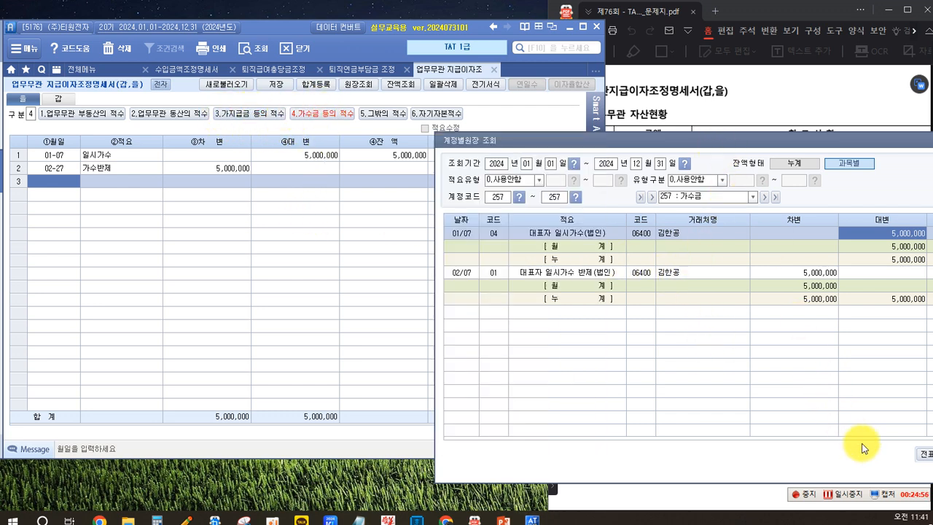
left_click_drag(734, 142, 546, 129)
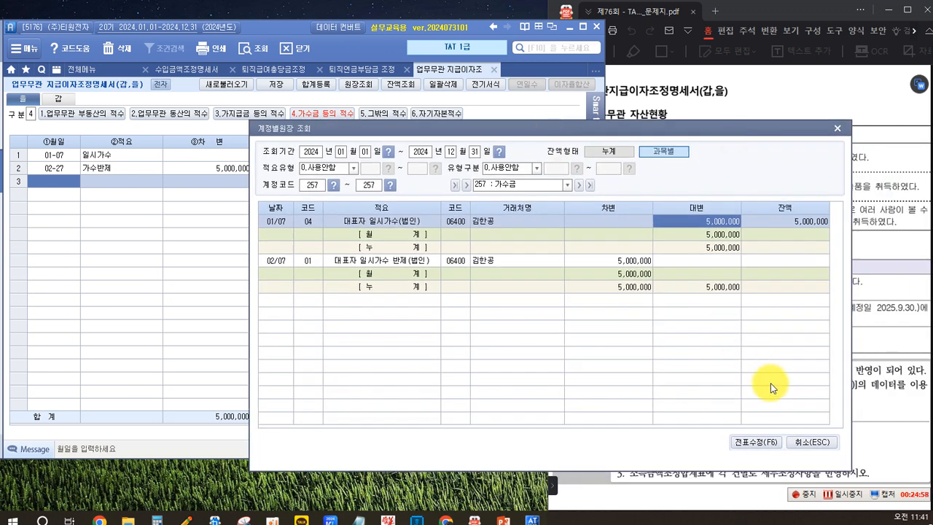
left_click(798, 443)
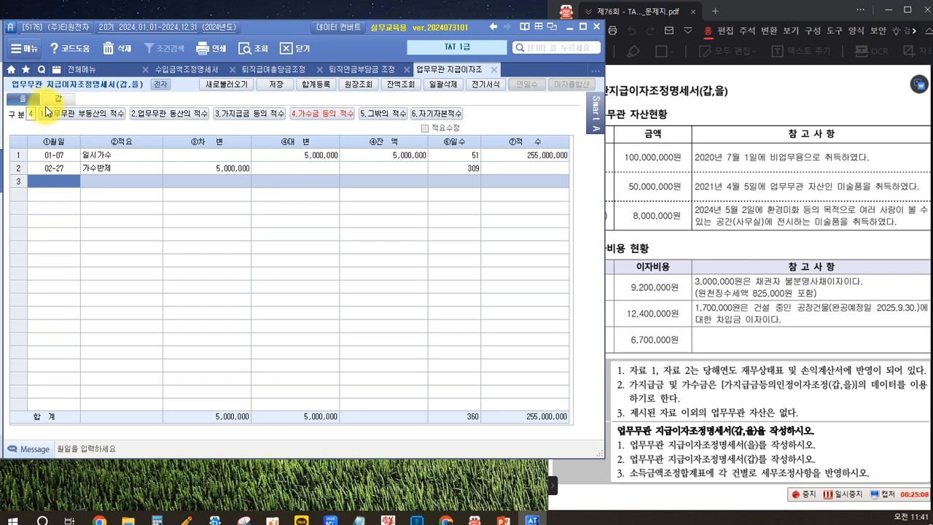
Step: Switch the 업무무관 지급이자조정명세서 to the 갑 form and reload its data
left_click(58, 99)
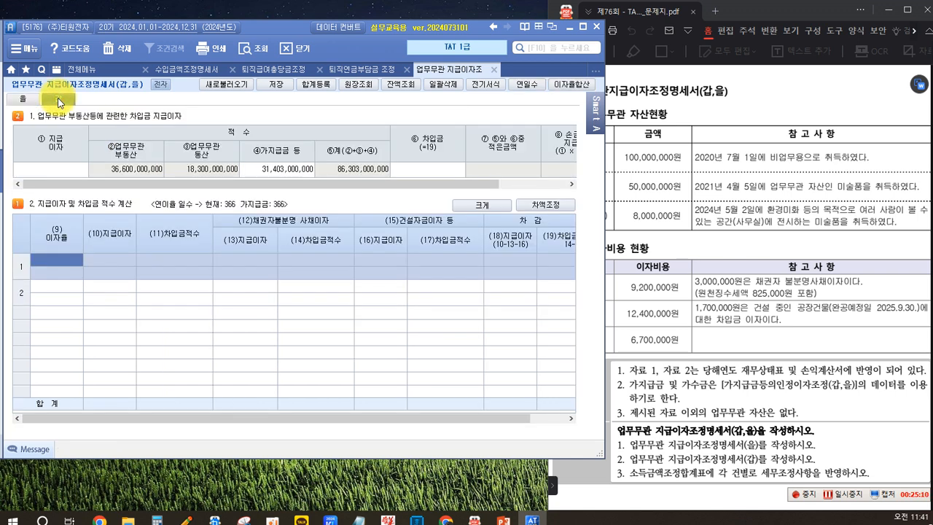
left_click(682, 240)
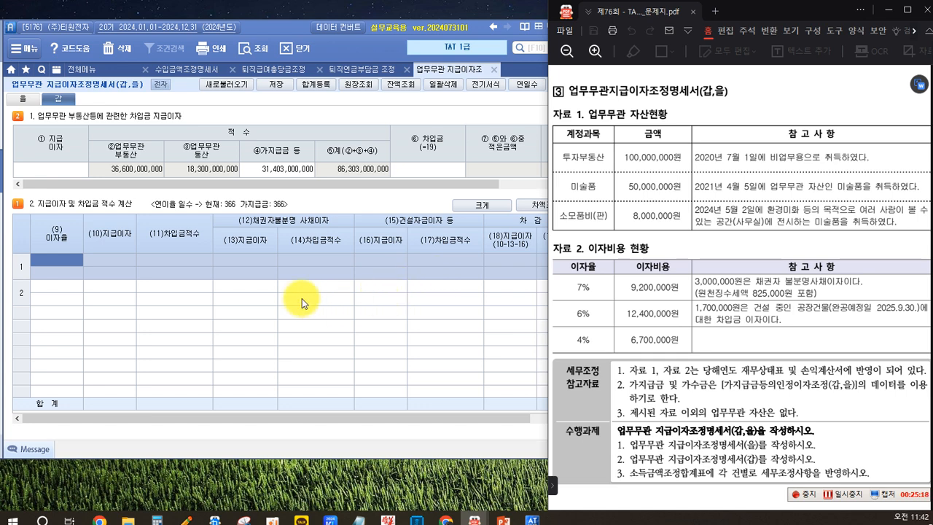
left_click(68, 170)
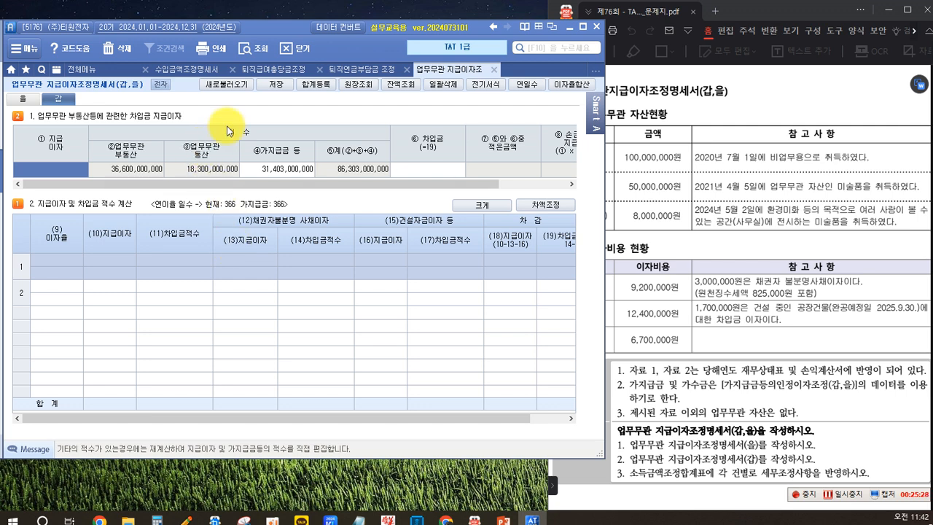
left_click(234, 89)
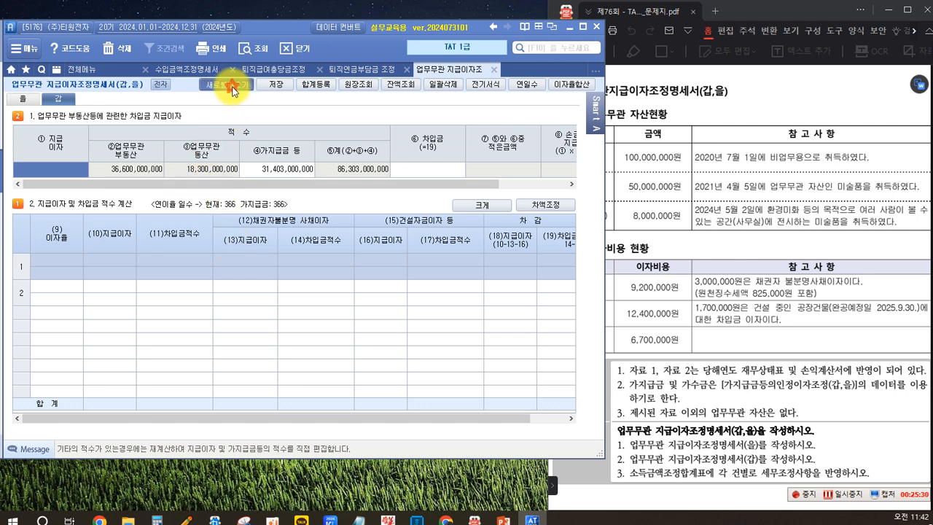
left_click(439, 288)
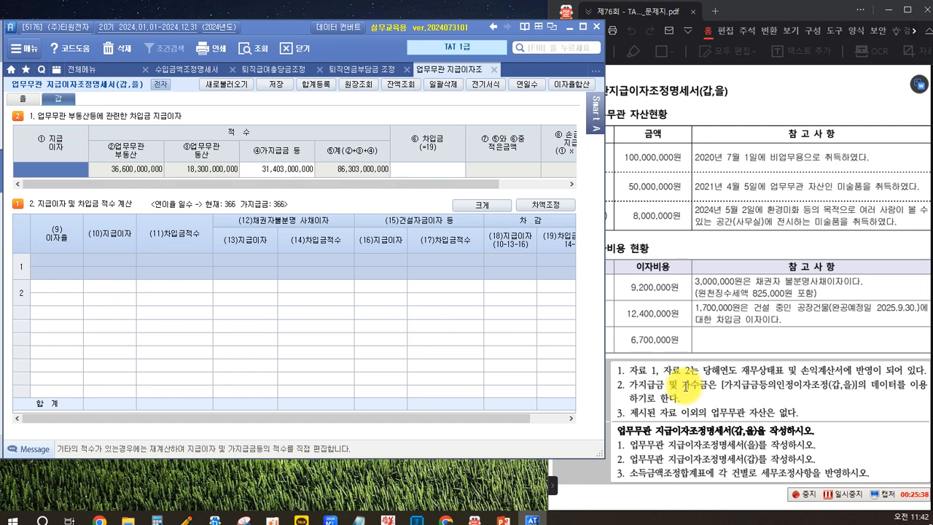
left_click(843, 496)
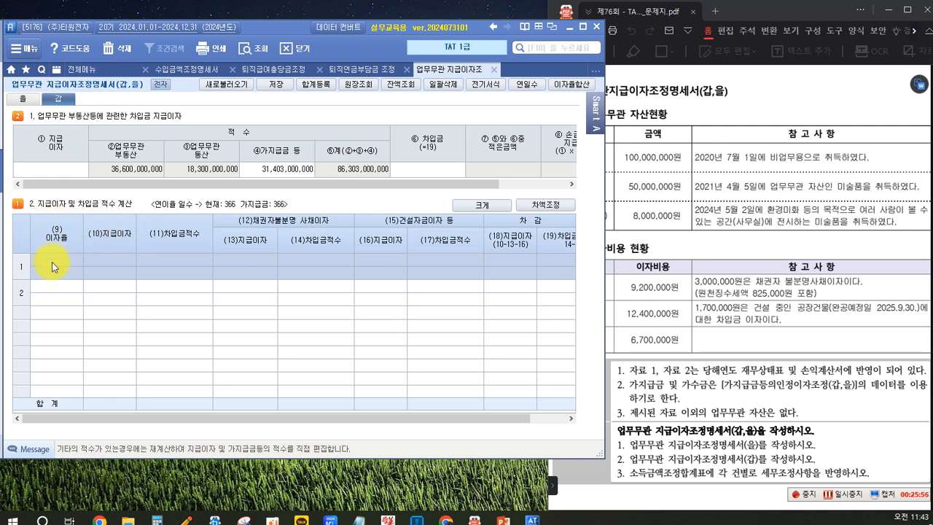
Step: Move the exam problem PDF window aside so it no longer covers the 갑 form, keeping the 이자비용 table readable
left_click(693, 211)
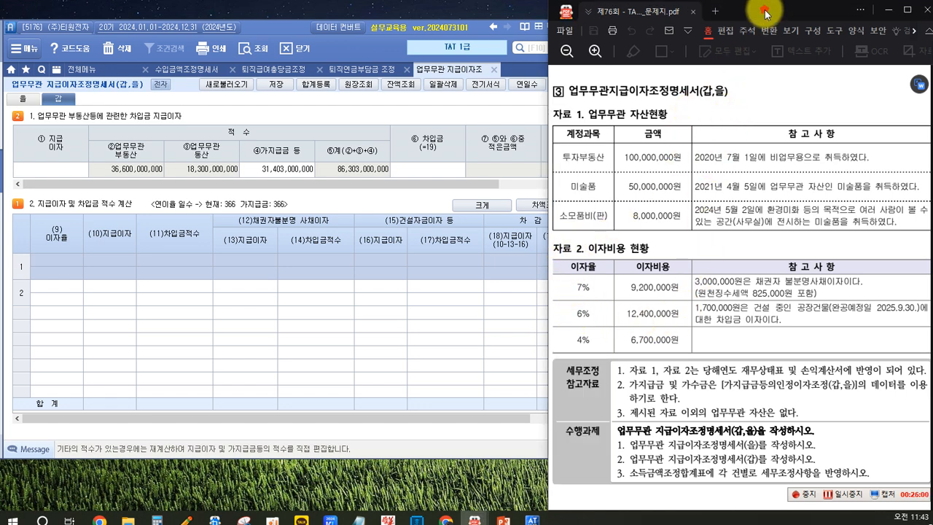
left_click_drag(766, 14, 790, 15)
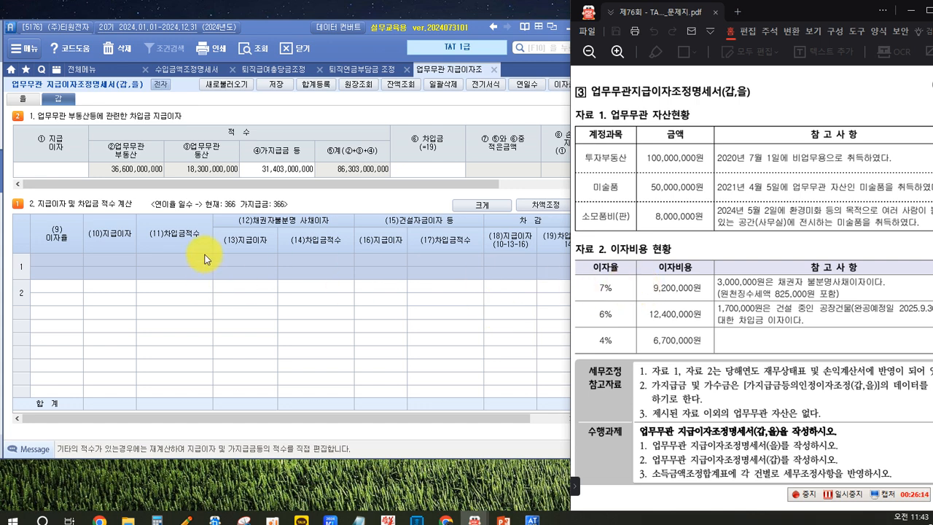
left_click(59, 260)
left_click(667, 342)
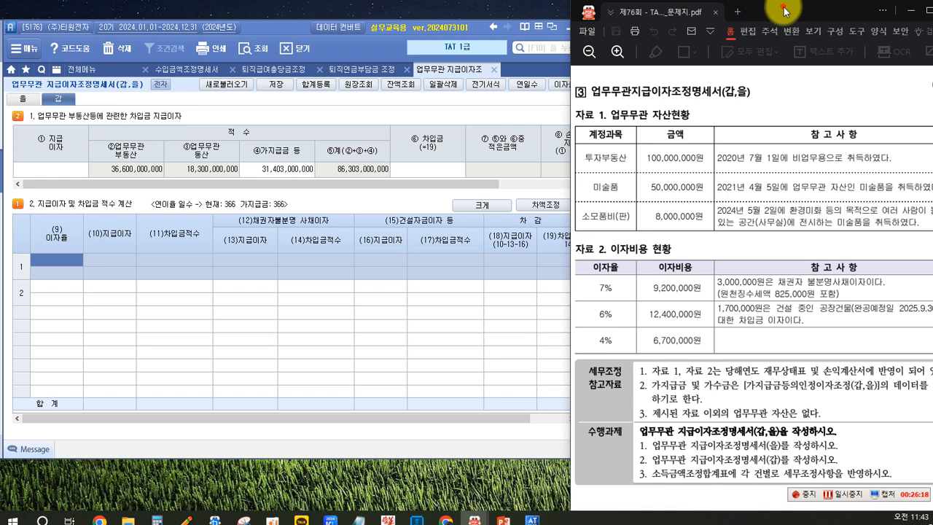
left_click_drag(783, 11, 821, 12)
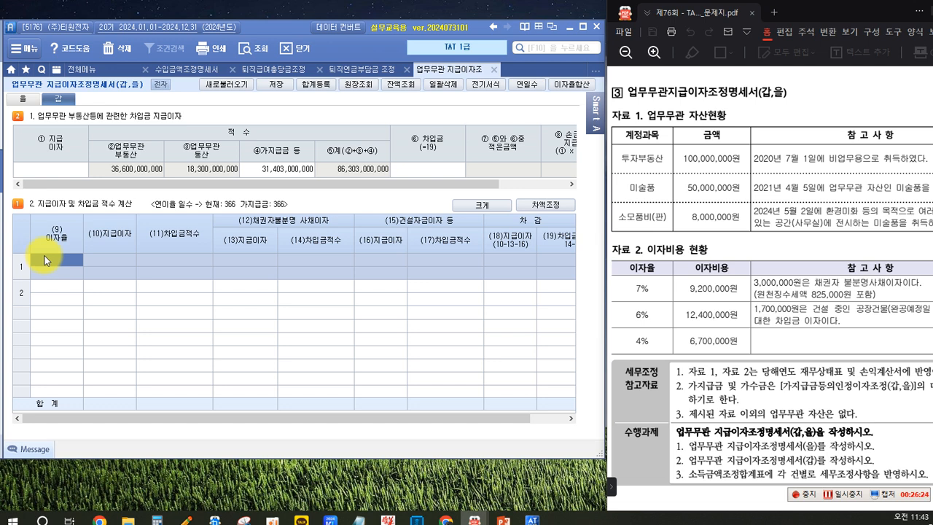
Step: Enter the first loan in row 1 of 지급이자 및 차입금 적수 계산 with 이자율 7 and 지급이자 9,200,000
left_click(59, 258)
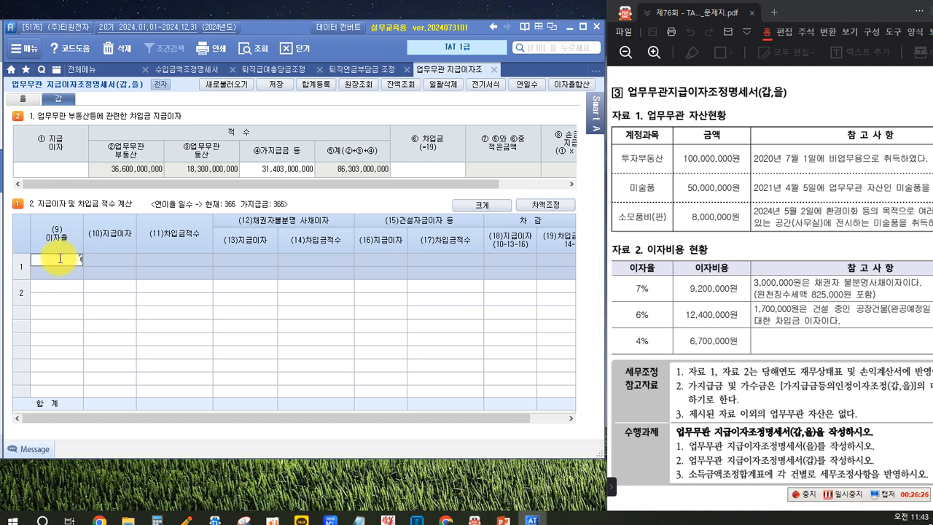
type("7")
key("Return")
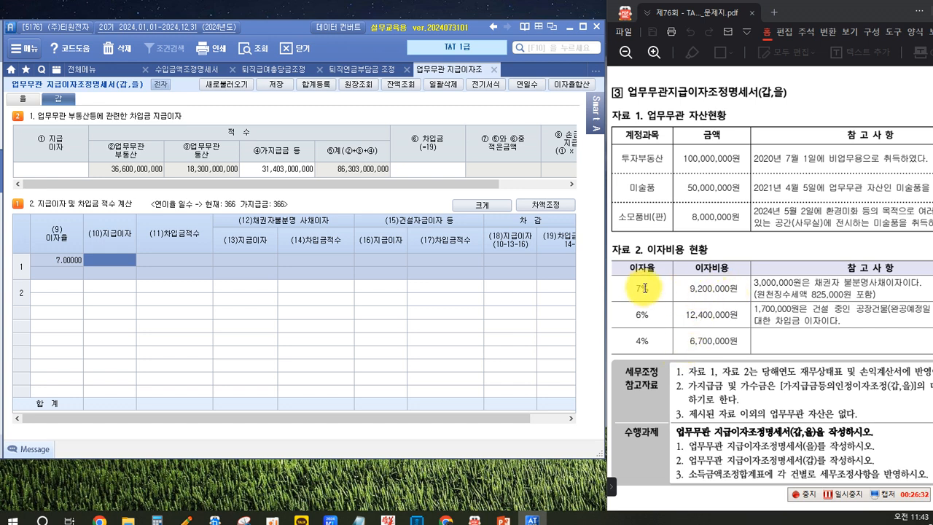
type("9")
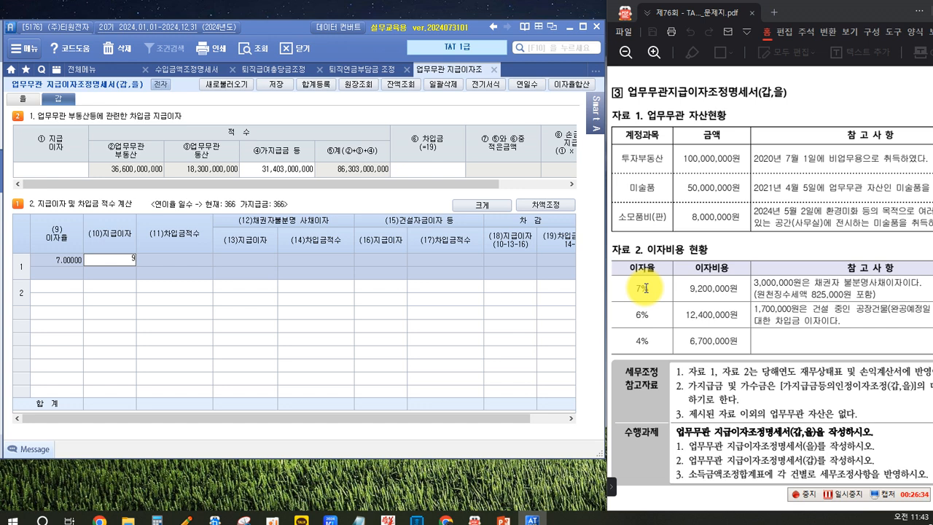
type(",200,000")
key("Return")
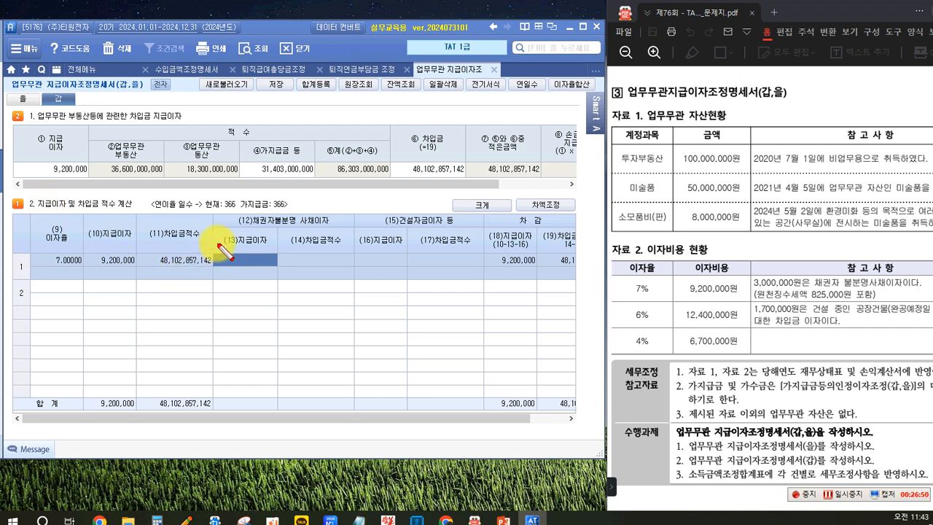
Step: Enter 3,000,000 as the (13)지급이자 under 채권자불분명 사채이자 for the 7% loan
mouse_move(240, 212)
left_mouse_down()
mouse_move(245, 227)
mouse_move(332, 227)
left_mouse_up()
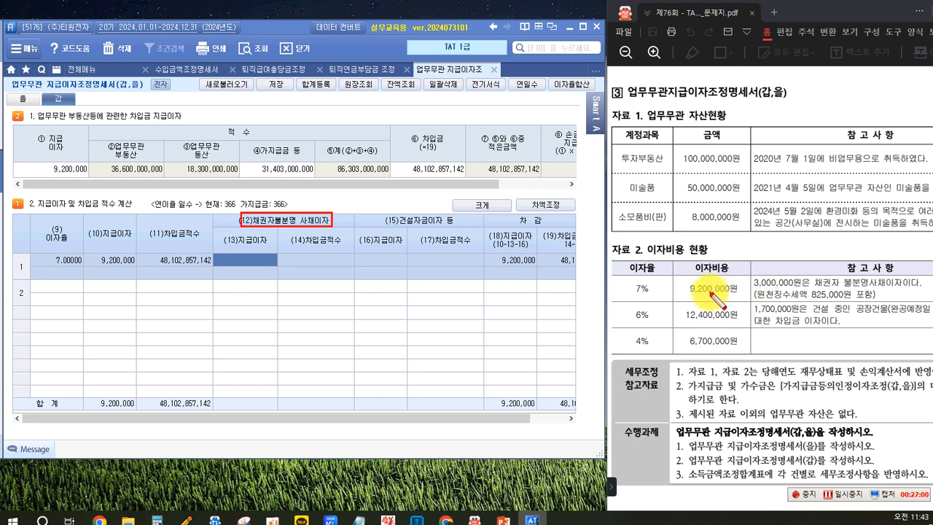
left_click_drag(753, 279, 880, 289)
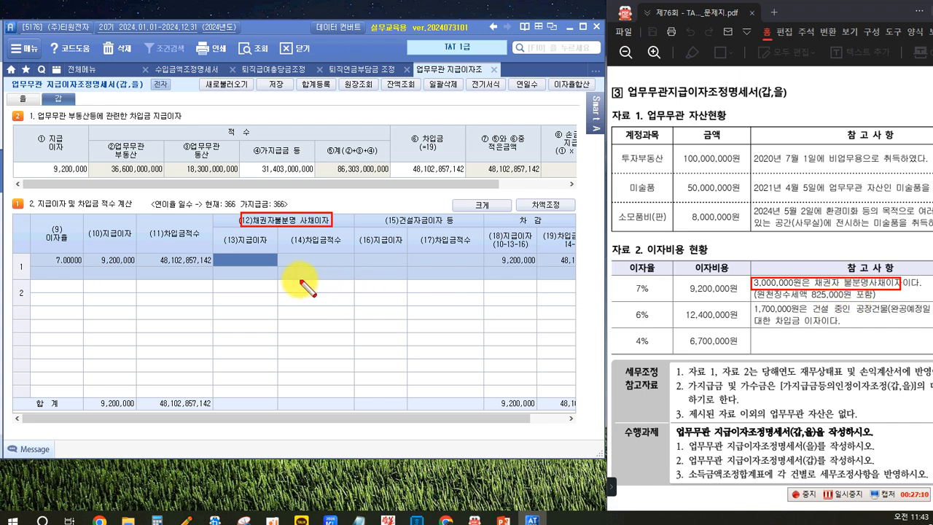
key("Escape")
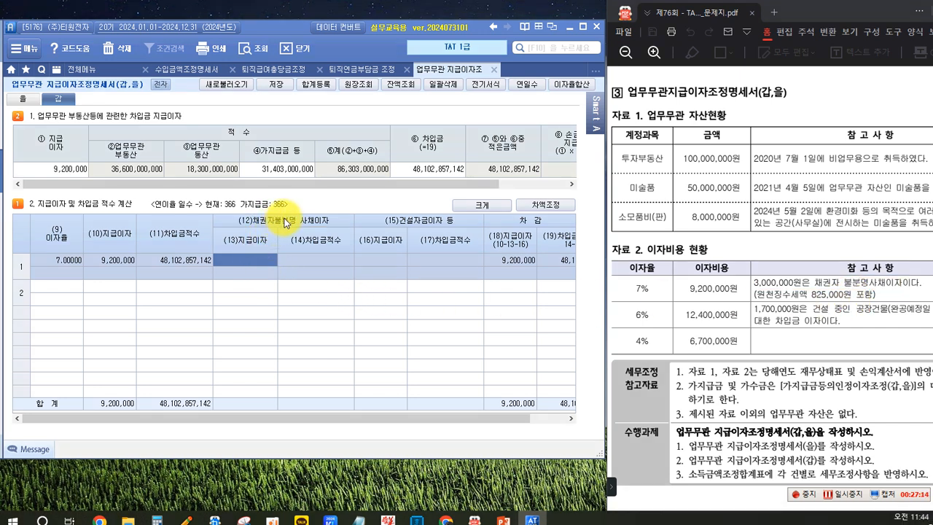
type("3000000")
key("Return")
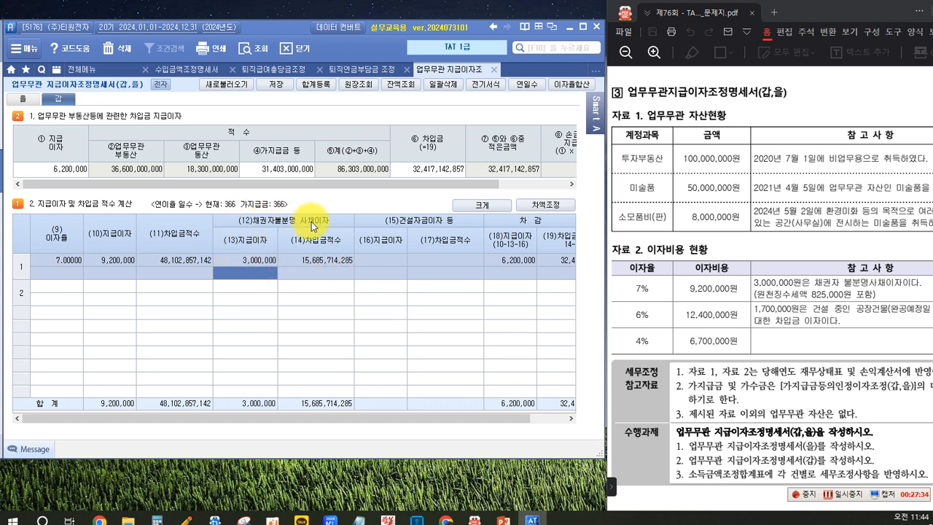
left_click(251, 261)
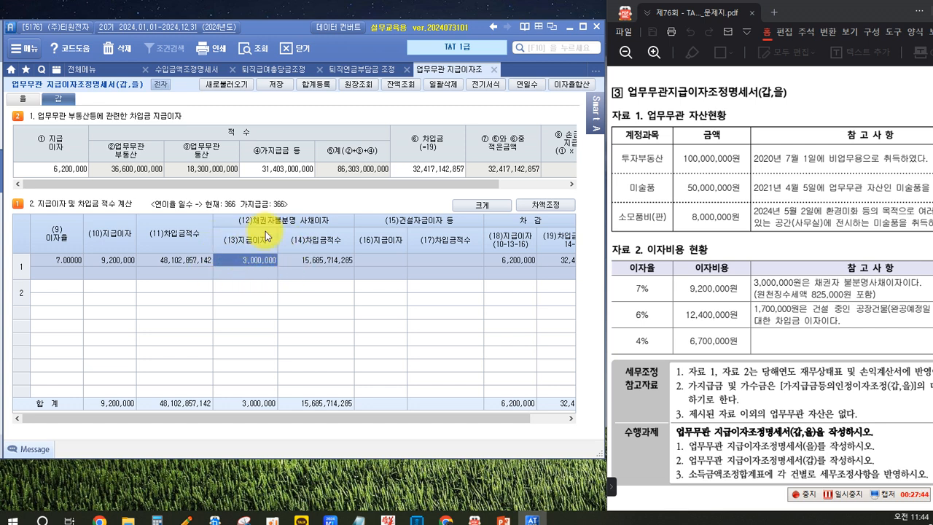
left_click(233, 265)
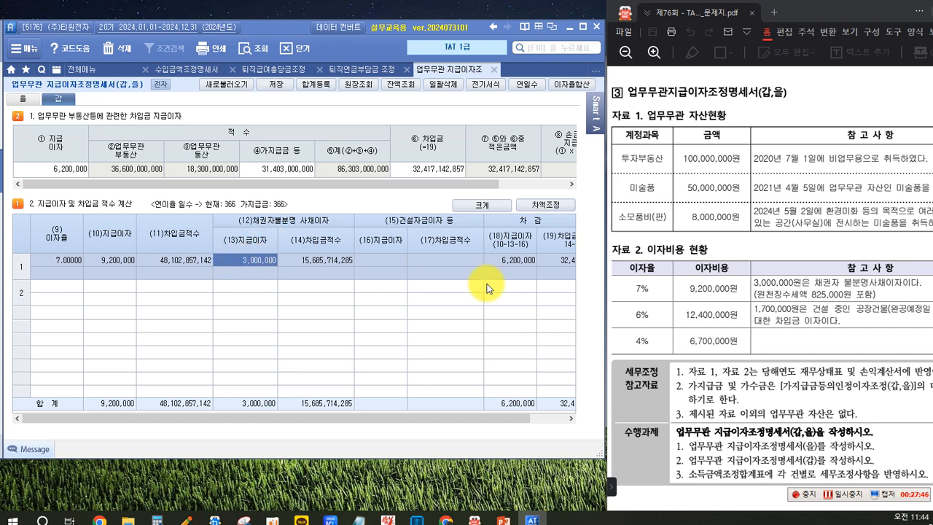
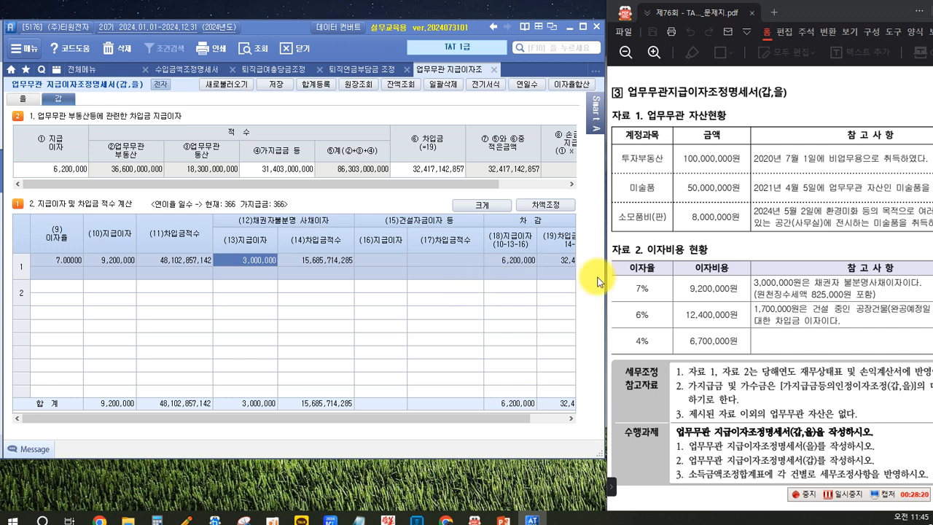
Step: Enter the second loan in row 2 of 지급이자 및 차입금 적수 계산 with 이자율 6 and 지급이자 12,400,000
key("Down")
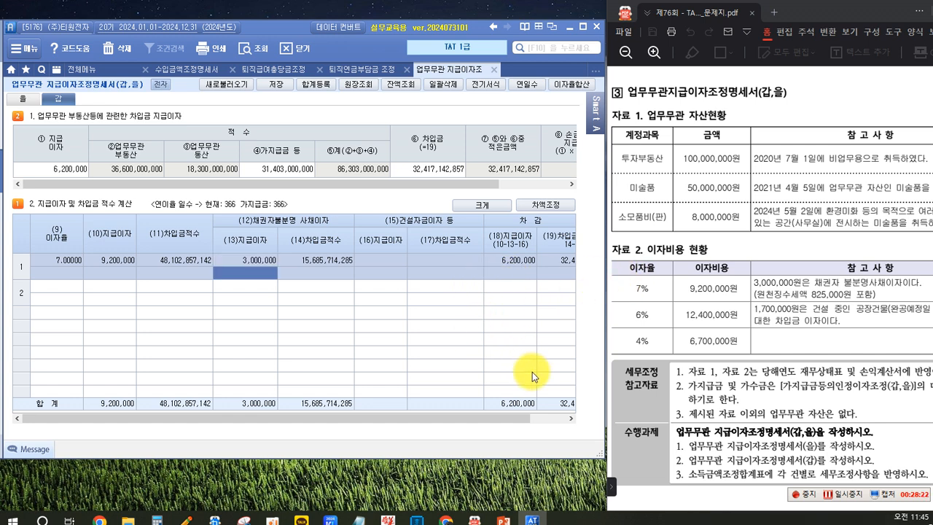
key("Return")
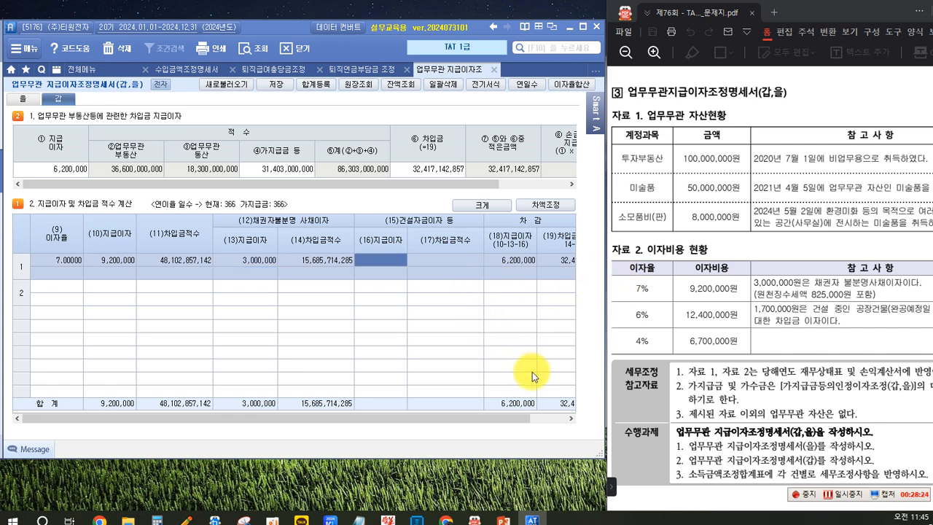
key("Return")
key("Return")
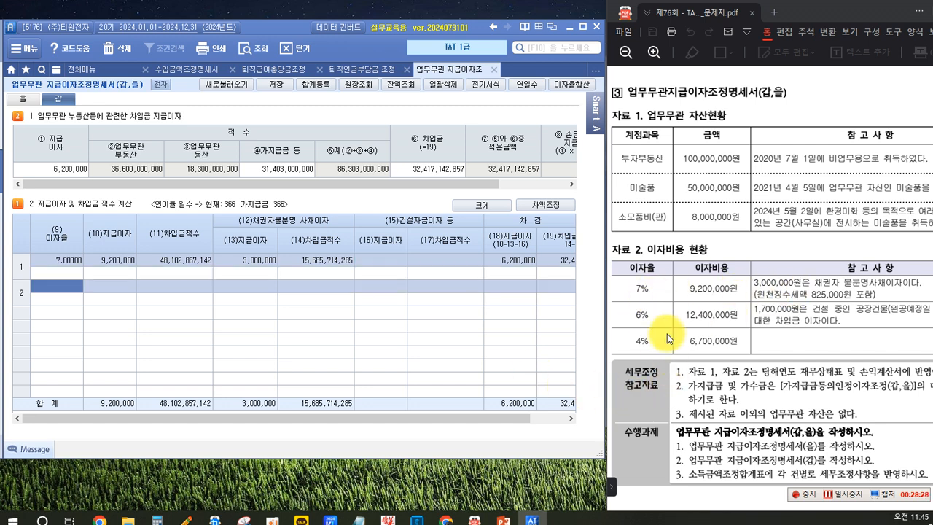
type("6")
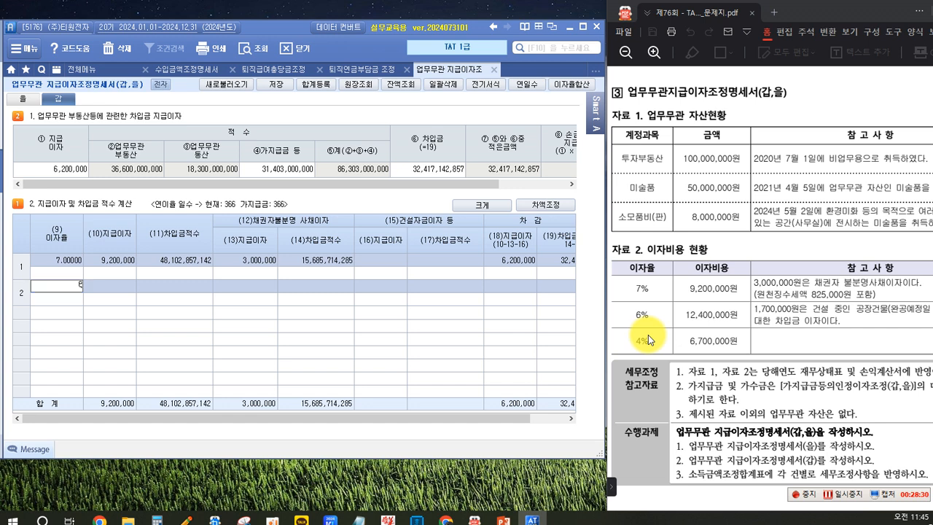
key("Return")
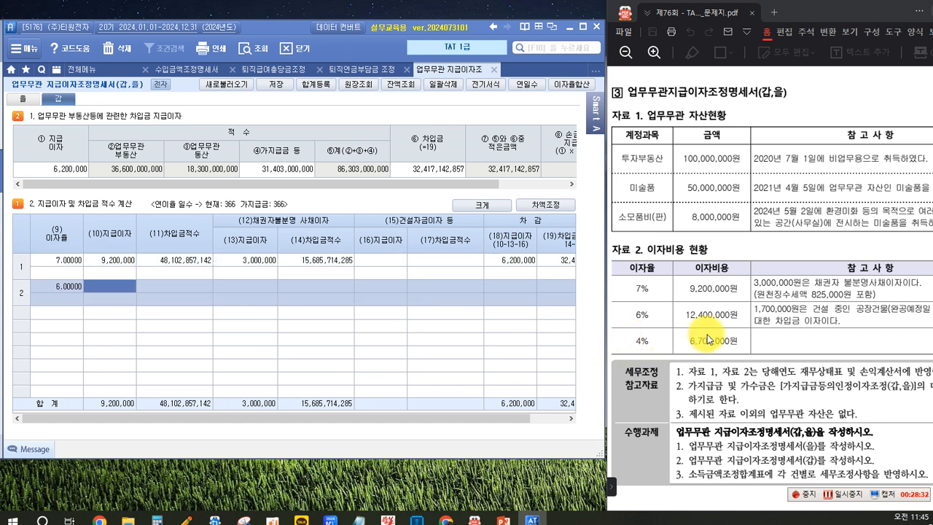
type("12400000")
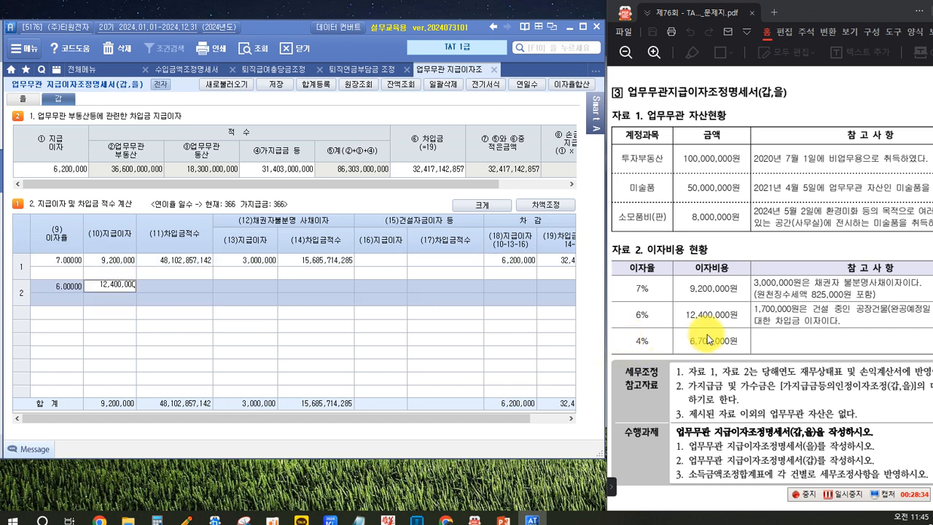
key("Return")
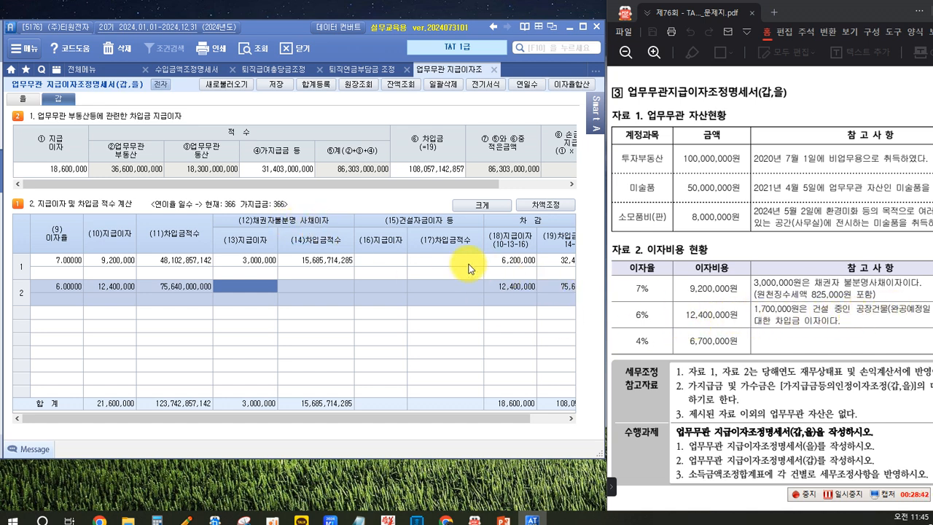
Step: Enter 1,700,000 as the (16)지급이자 under 건설자금이자 등 for the 6% loan
left_click(378, 288)
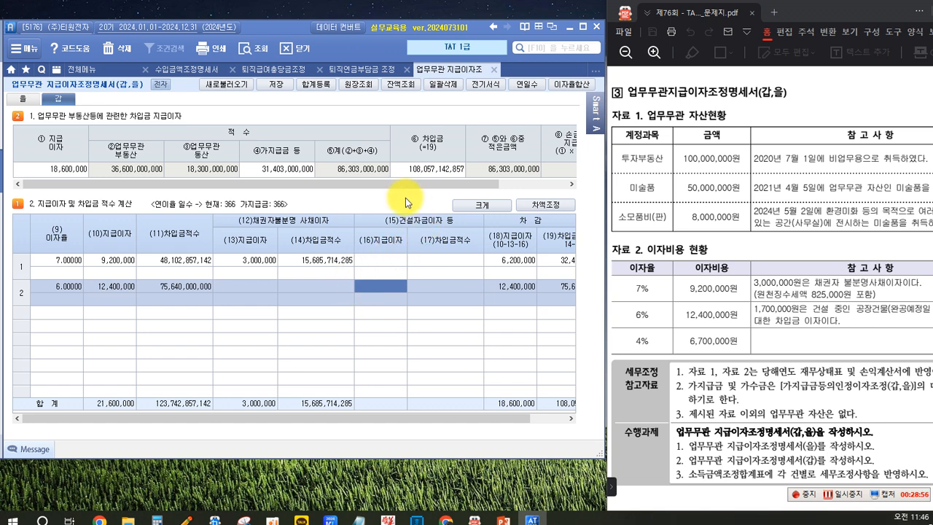
type("1,70")
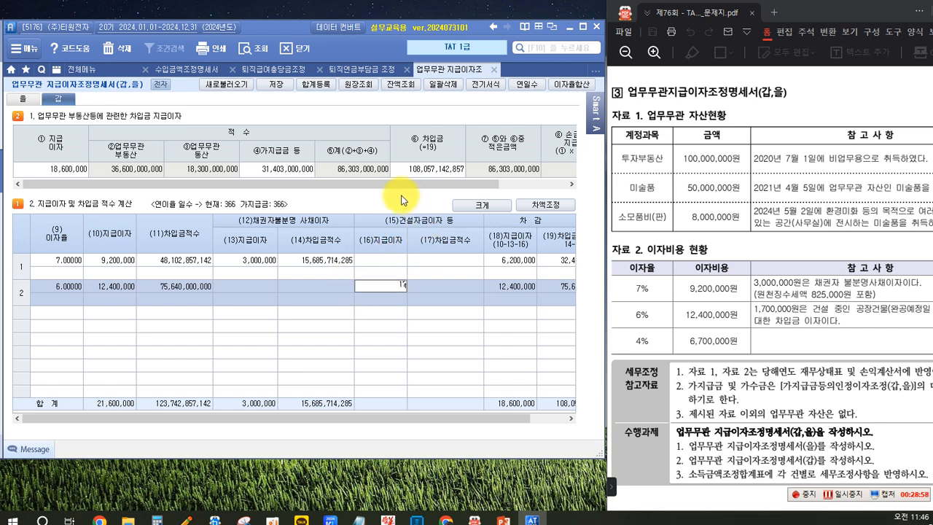
type("0,000")
key("Return")
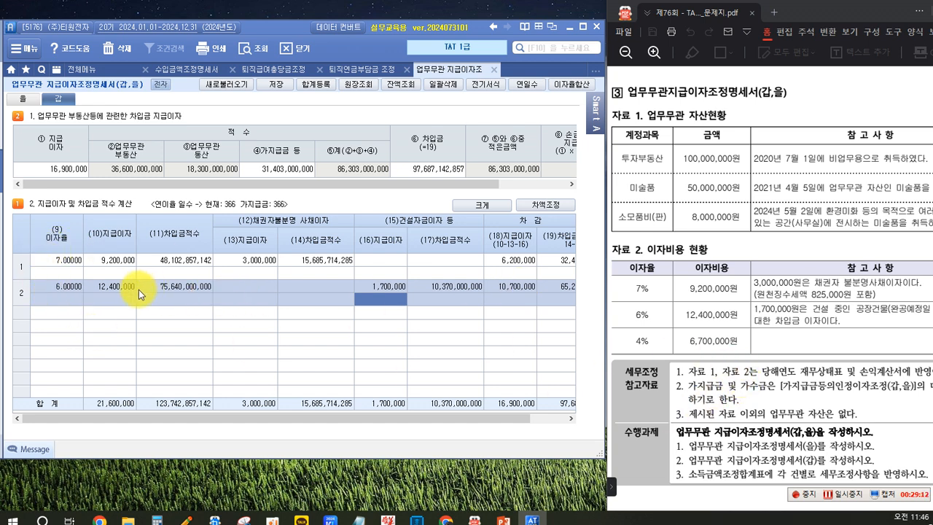
Step: Enter the third loan in row 3 with 이자율 4 and 지급이자 6,700,000
left_click(379, 319)
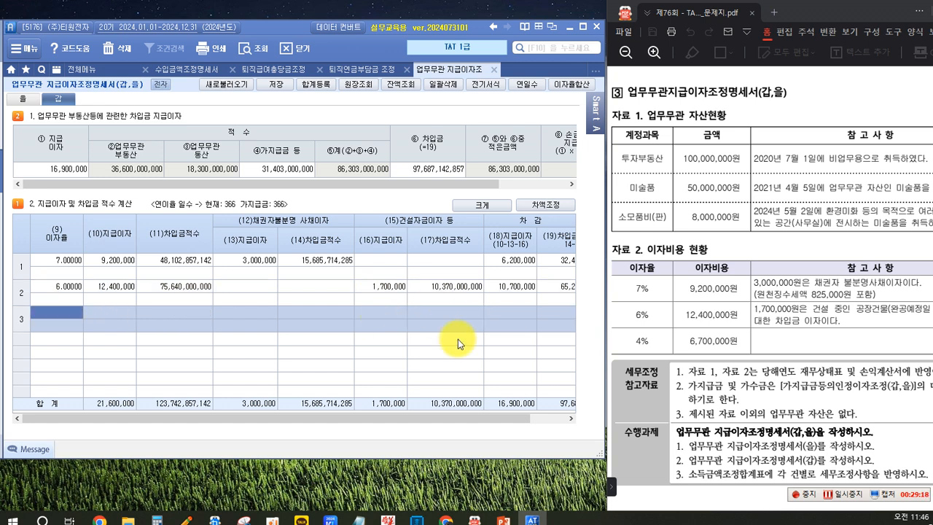
type("4")
key("Return")
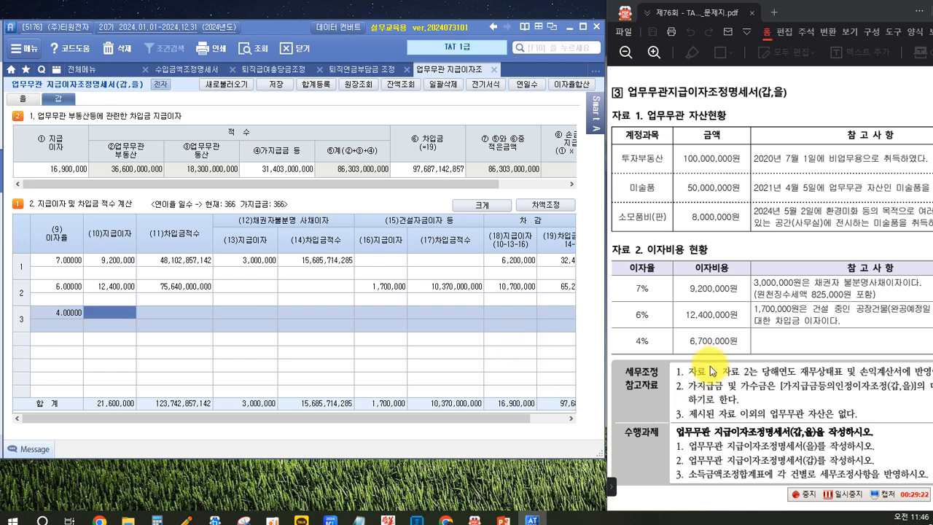
type("6700000")
key("Return")
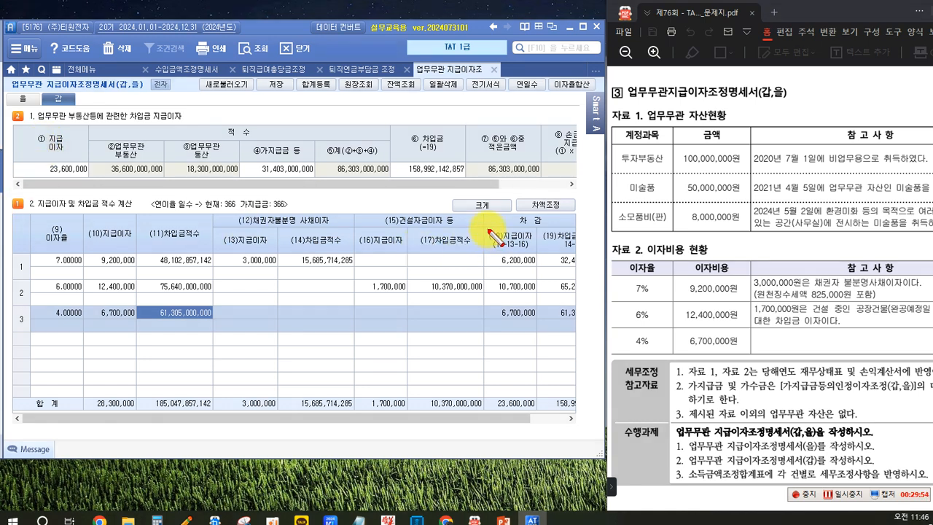
left_click_drag(487, 229, 530, 253)
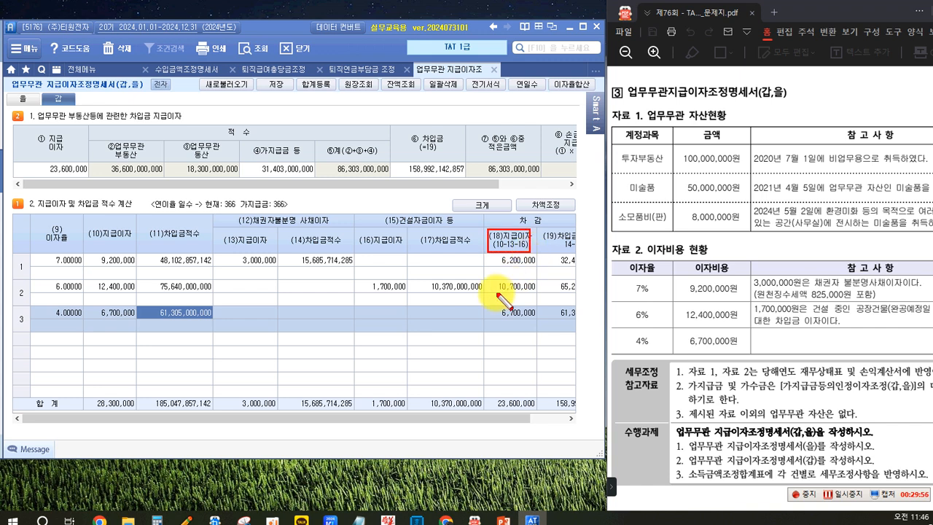
left_click_drag(490, 394, 537, 413)
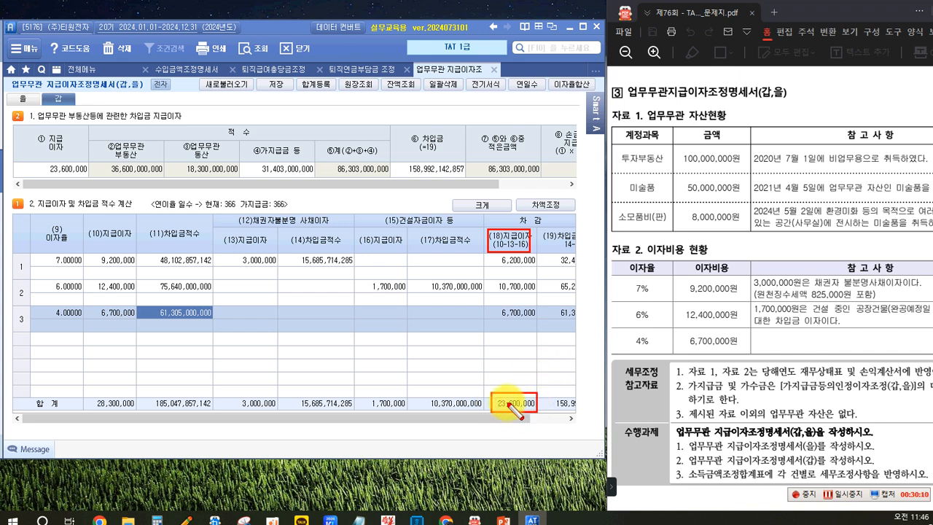
mouse_move(18, 133)
left_mouse_down()
mouse_move(75, 184)
mouse_move(91, 183)
left_mouse_up()
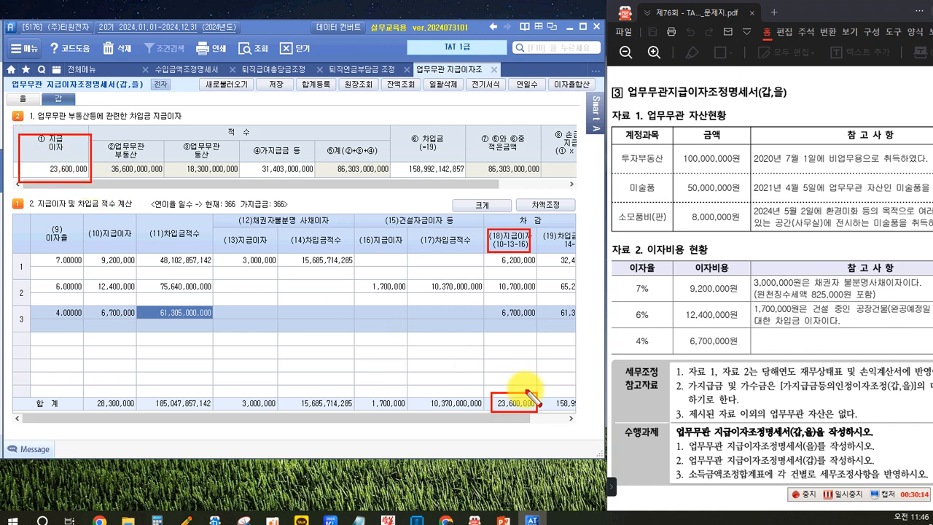
left_click_drag(506, 398, 92, 169)
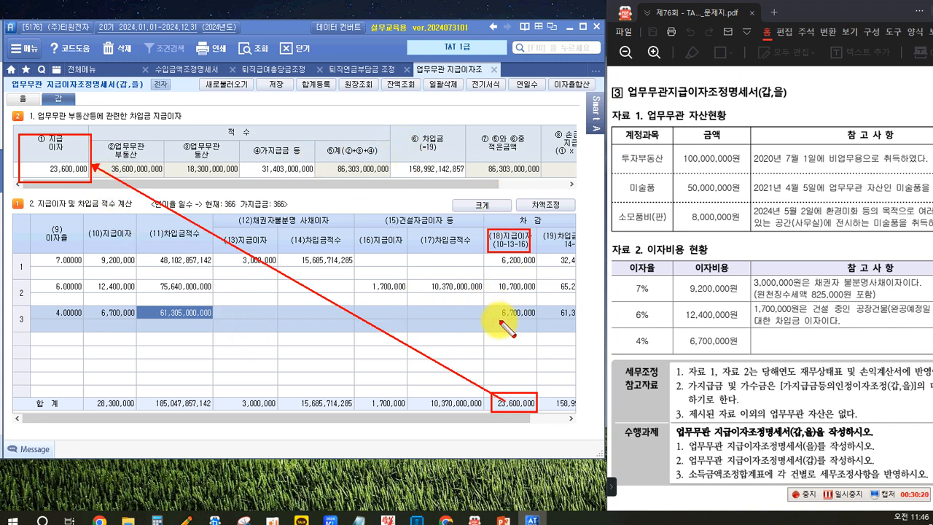
key("Escape")
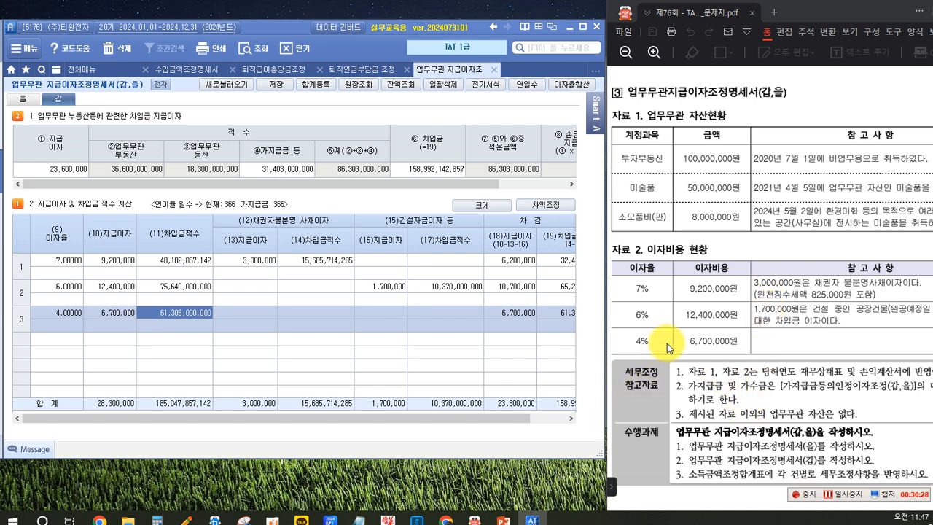
scroll(678, 328, "down", 4)
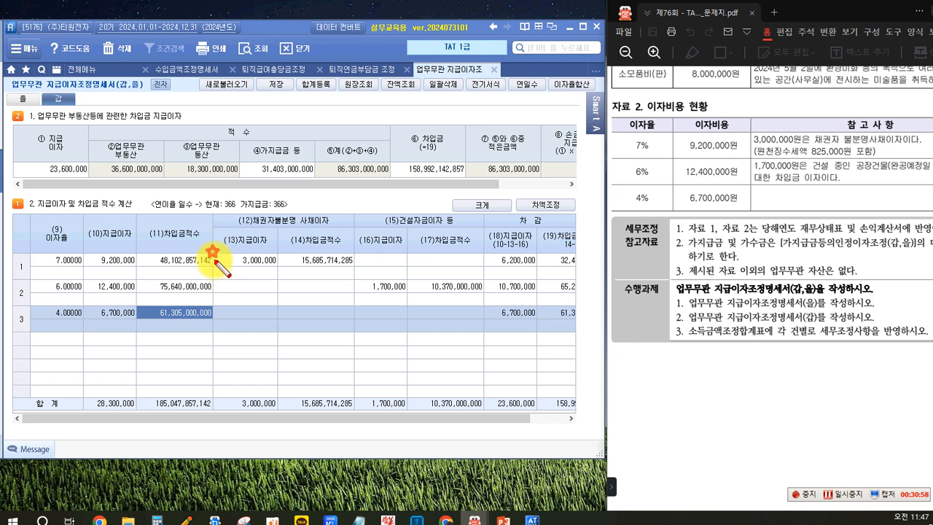
left_click_drag(267, 270, 219, 255)
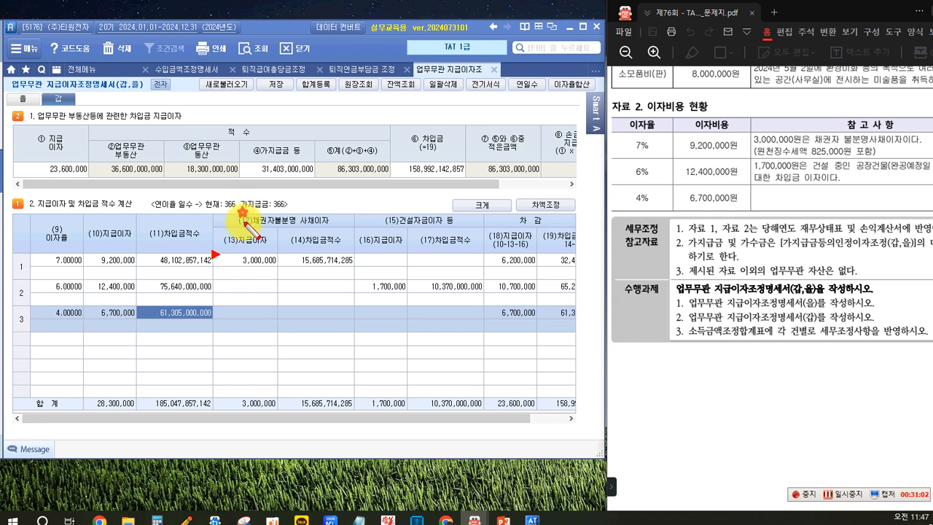
left_click_drag(301, 228, 341, 226)
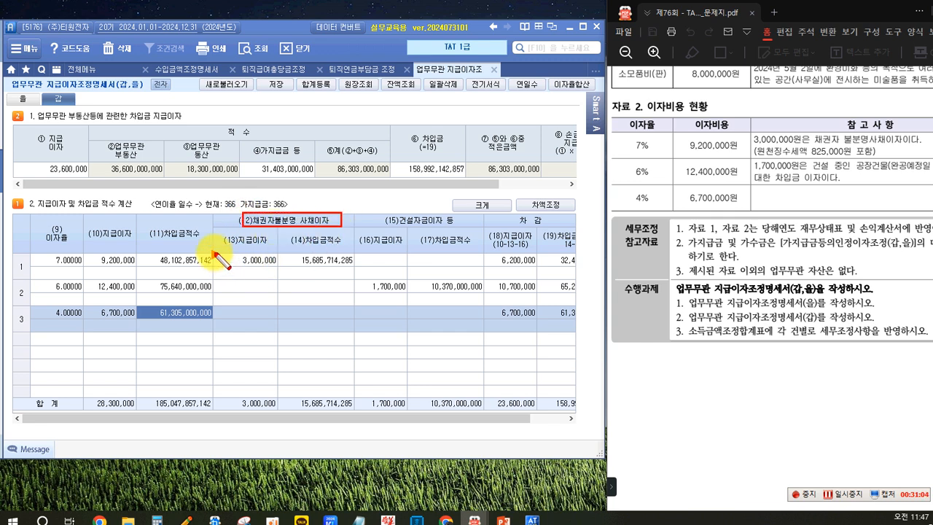
left_click_drag(218, 268, 277, 269)
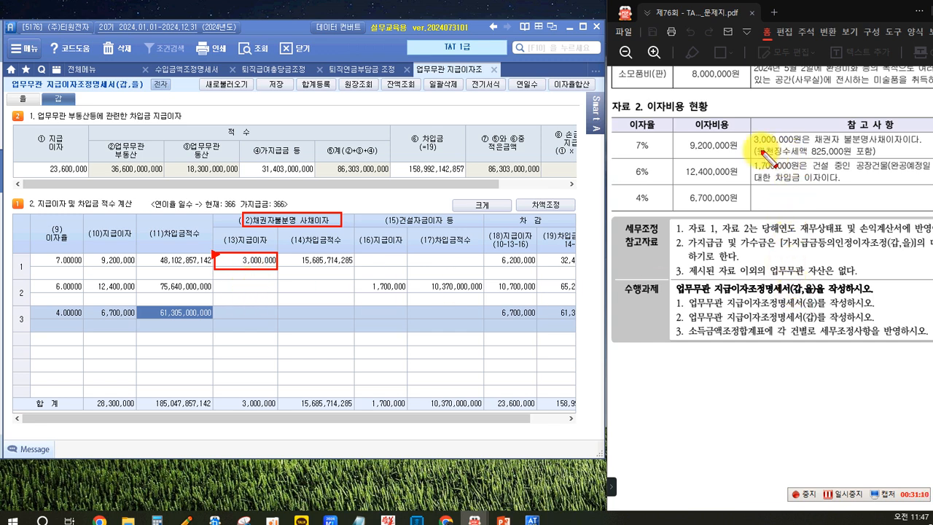
left_click_drag(752, 145, 848, 157)
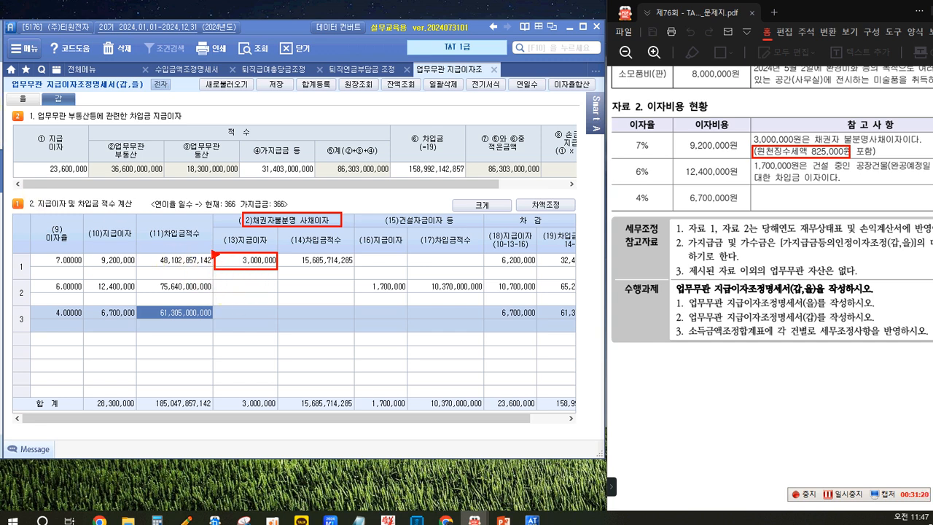
left_click_drag(239, 270, 238, 340)
left_click(221, 357)
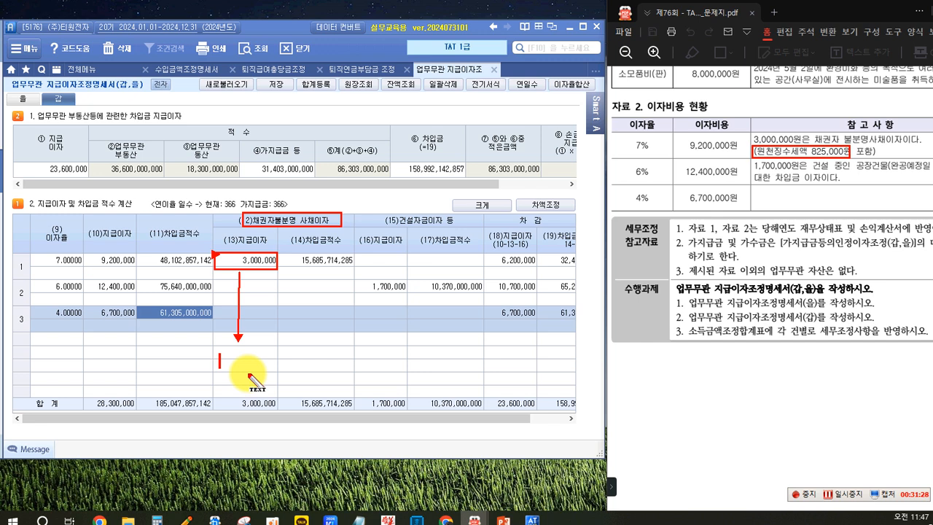
type("825,")
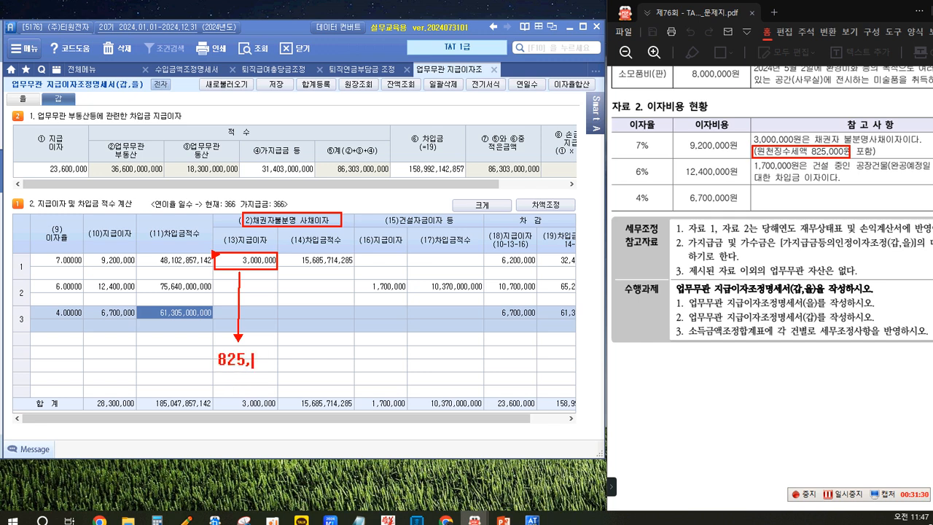
type("000")
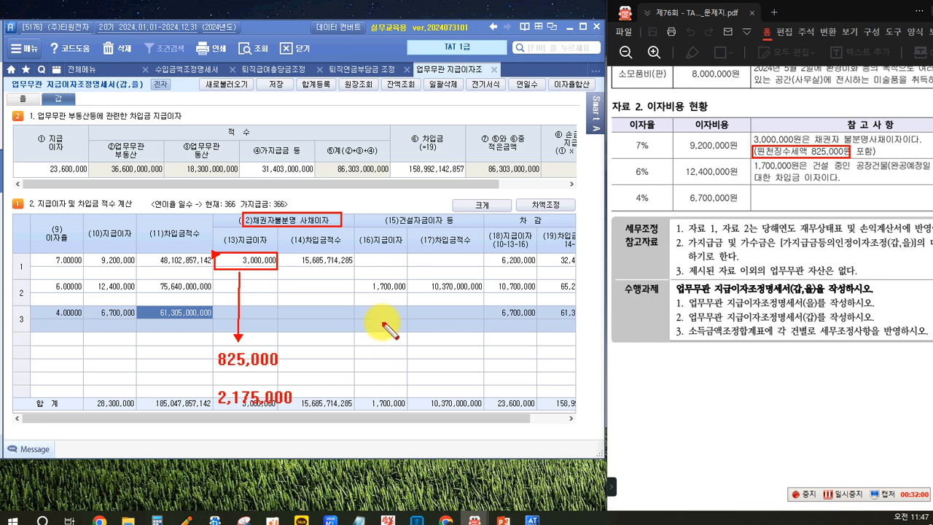
mouse_move(383, 211)
left_mouse_down()
mouse_move(430, 242)
mouse_move(446, 228)
left_mouse_up()
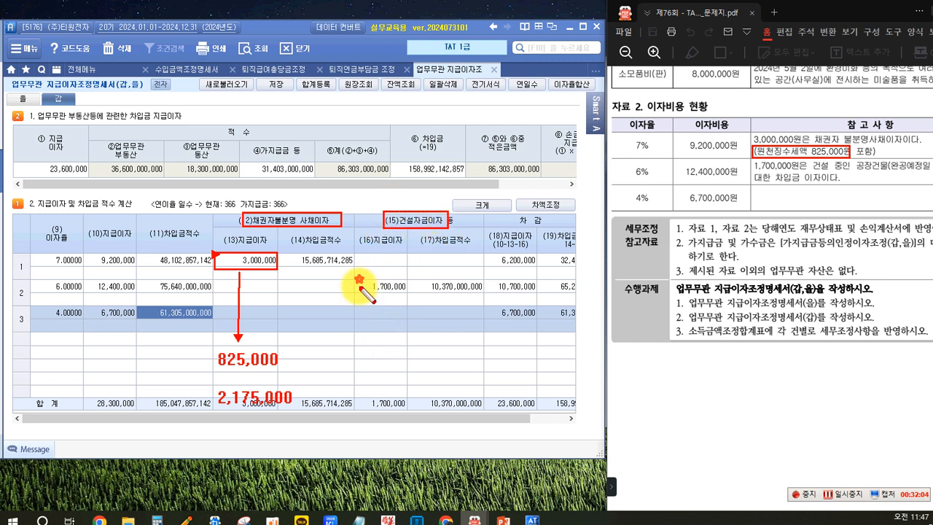
left_click_drag(359, 279, 408, 294)
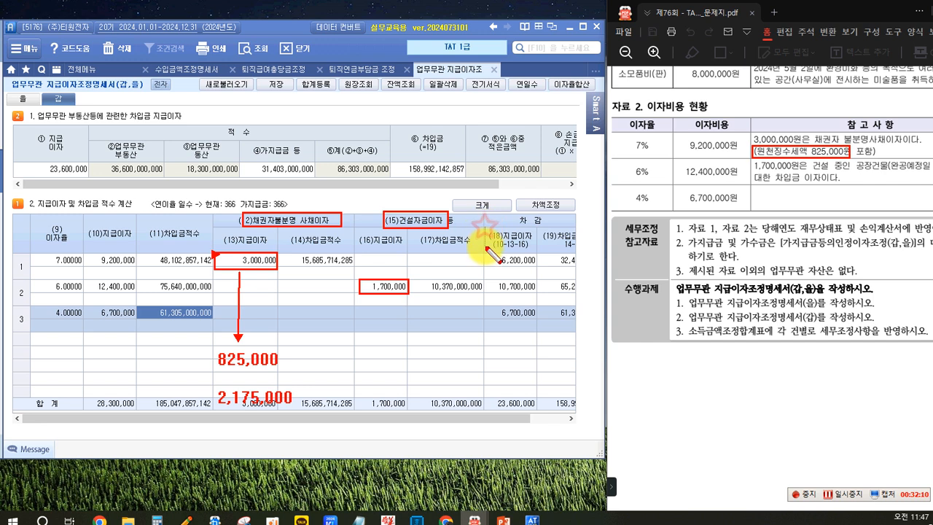
left_click_drag(485, 227, 538, 257)
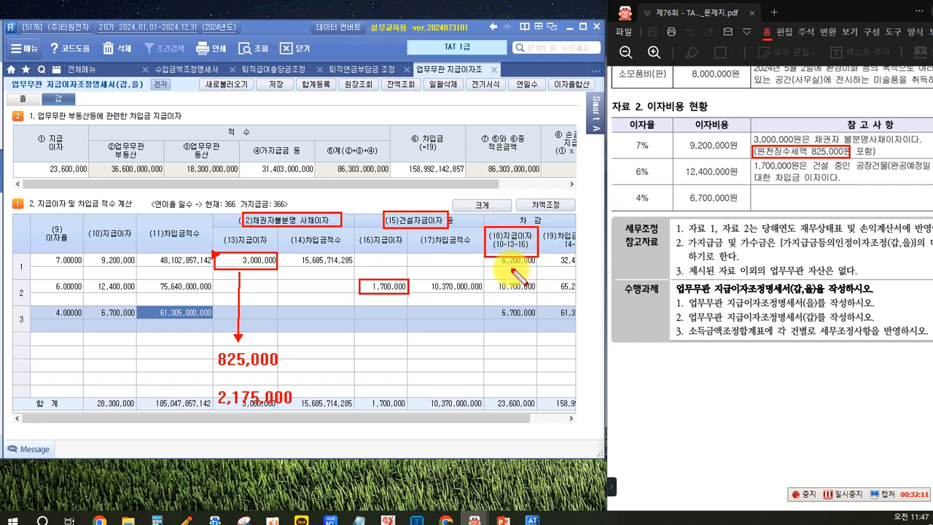
left_click(514, 403)
left_click_drag(535, 411, 487, 396)
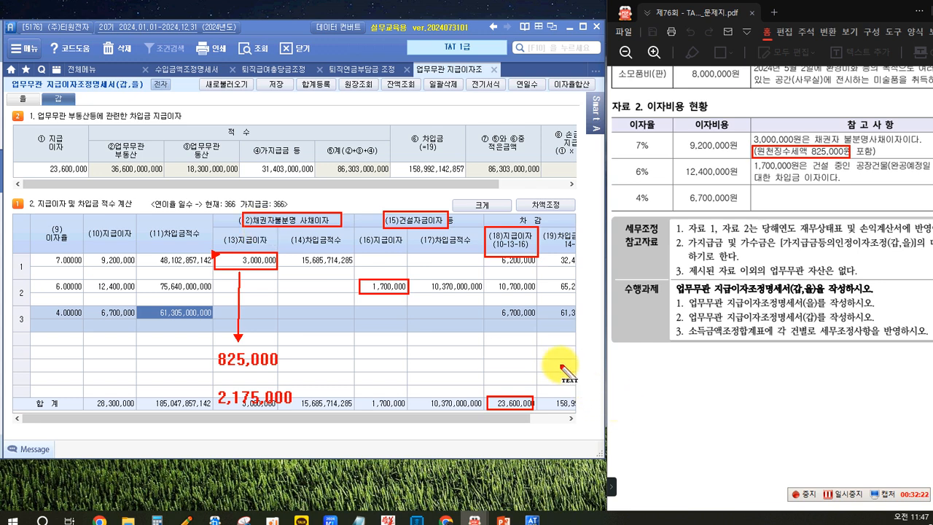
mouse_move(551, 356)
left_mouse_down()
mouse_move(552, 372)
mouse_move(561, 373)
left_mouse_up()
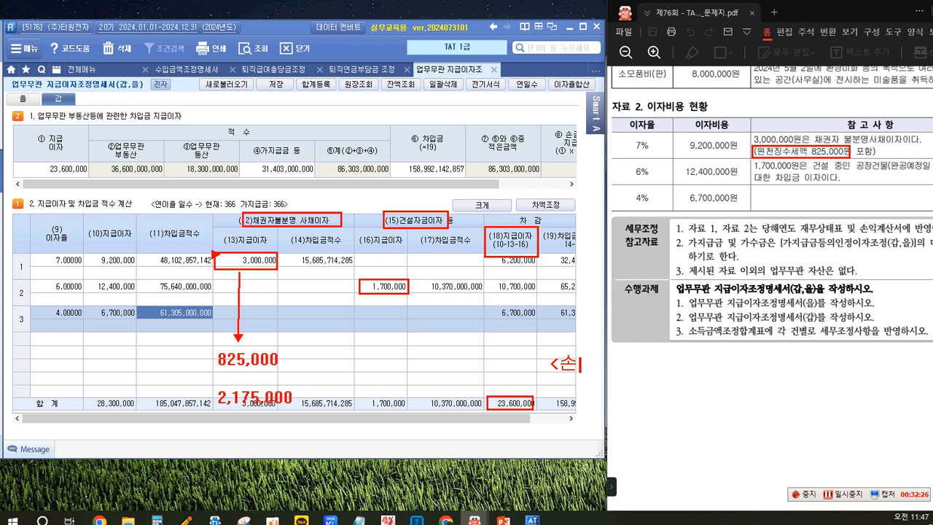
type("금불산이ㅂ")
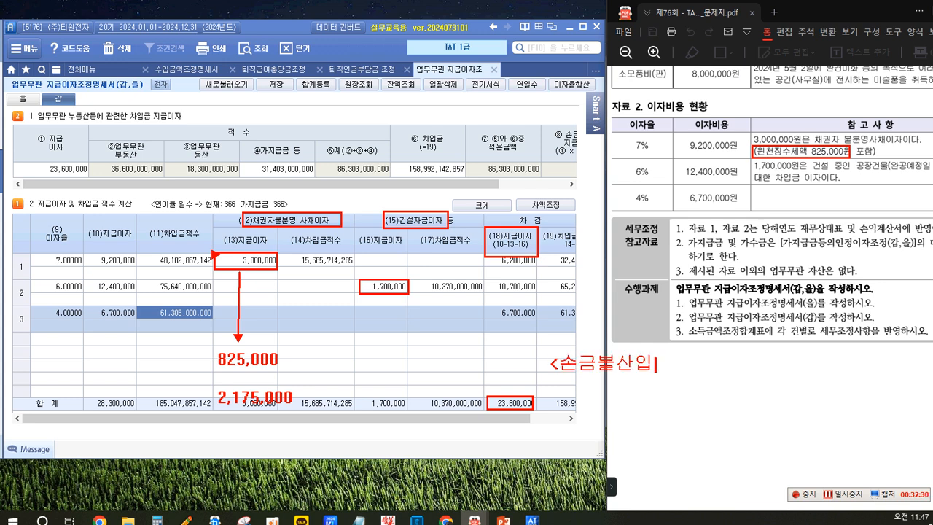
type("> 채권자")
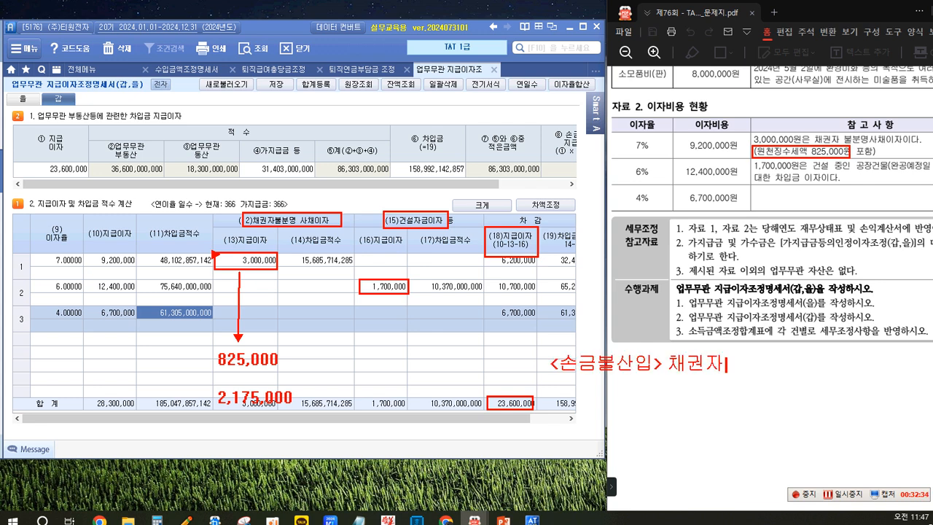
type(" 불부")
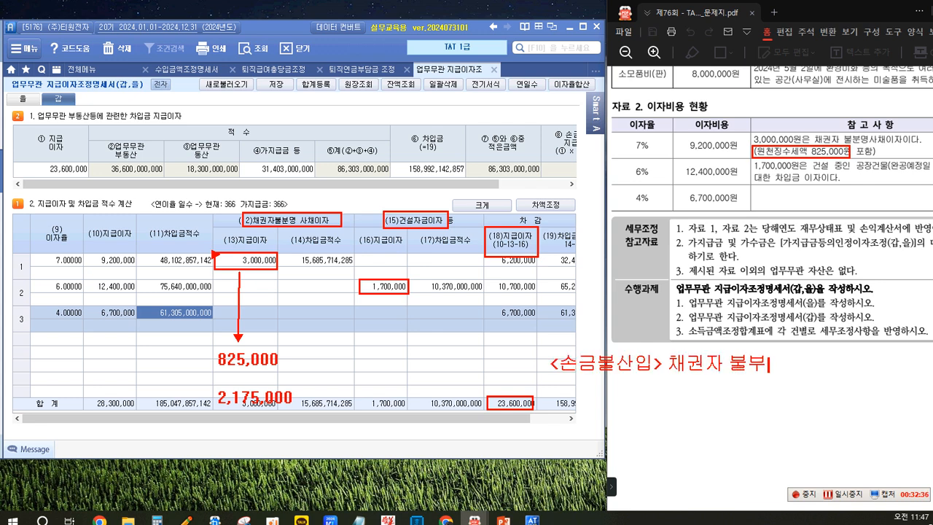
type("명 지급")
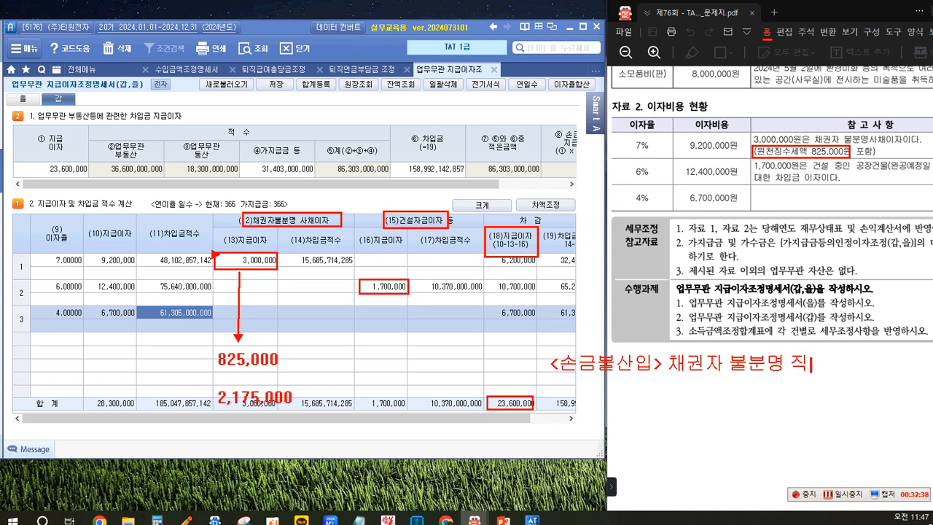
type("이자 2,175,00")
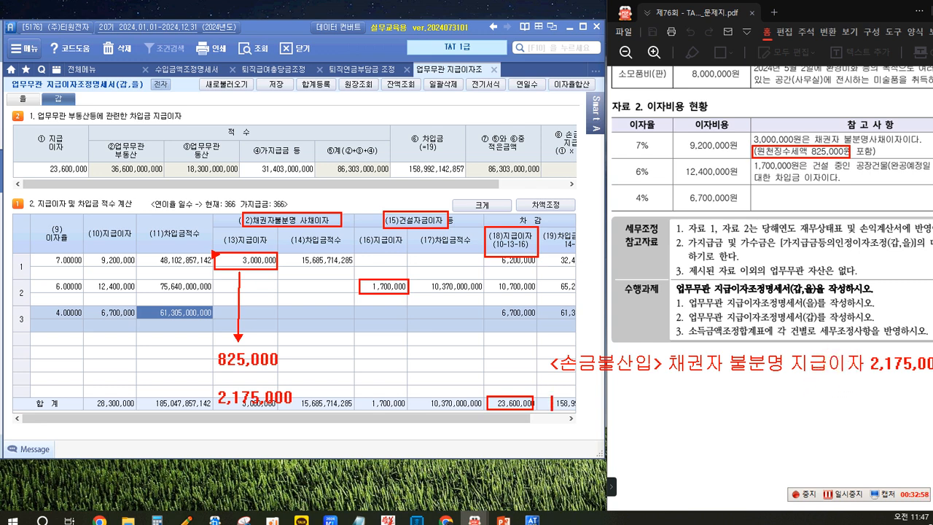
type("<손금ㄱ")
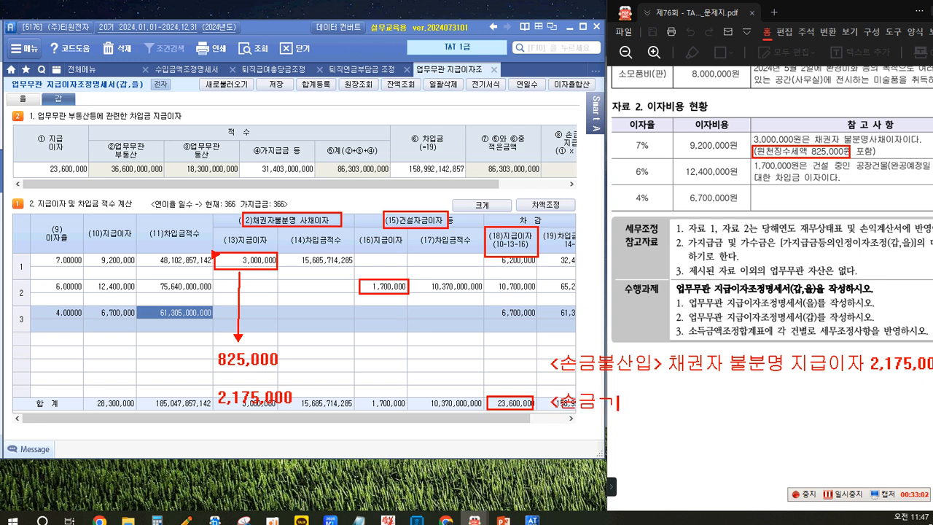
type("불산입")
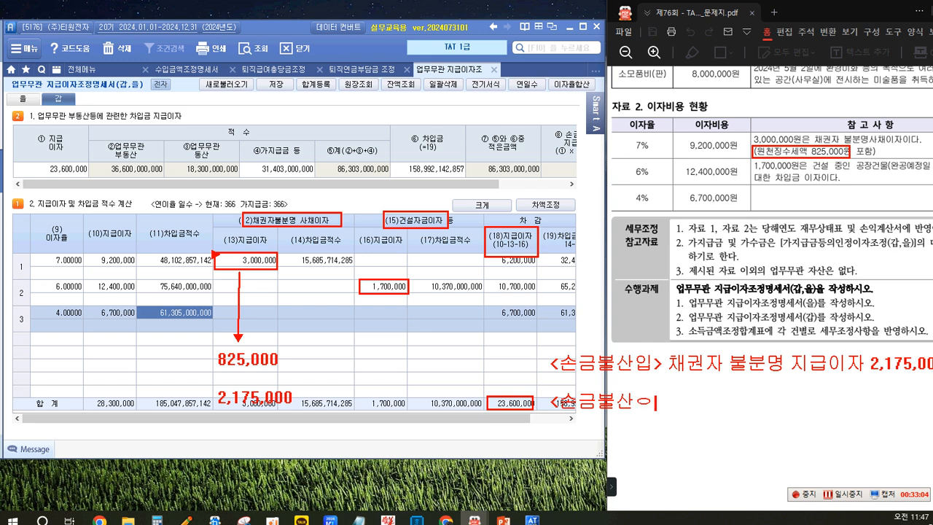
type("> 채권")
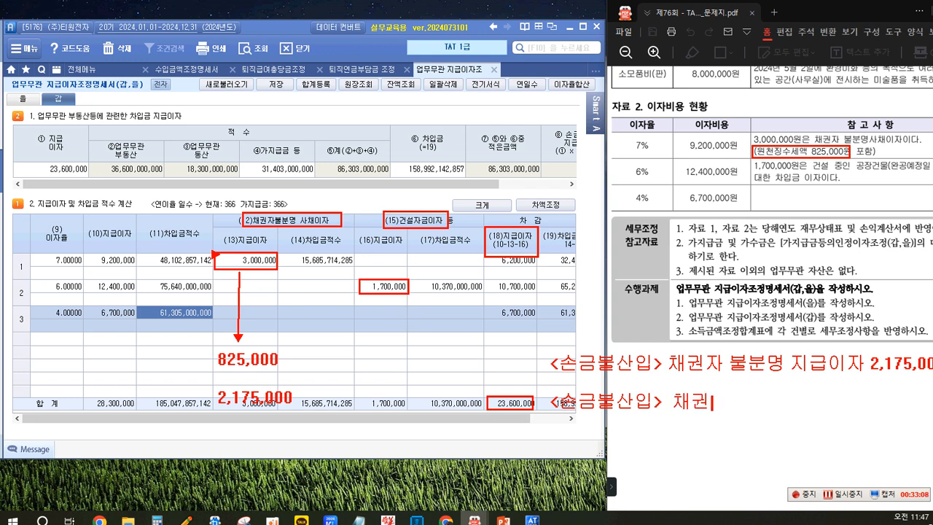
type("...원천")
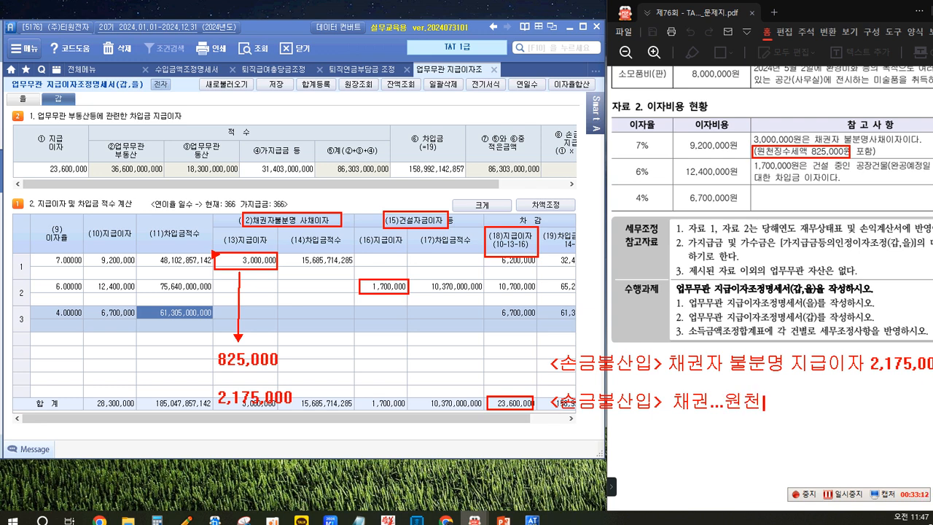
type("징수애")
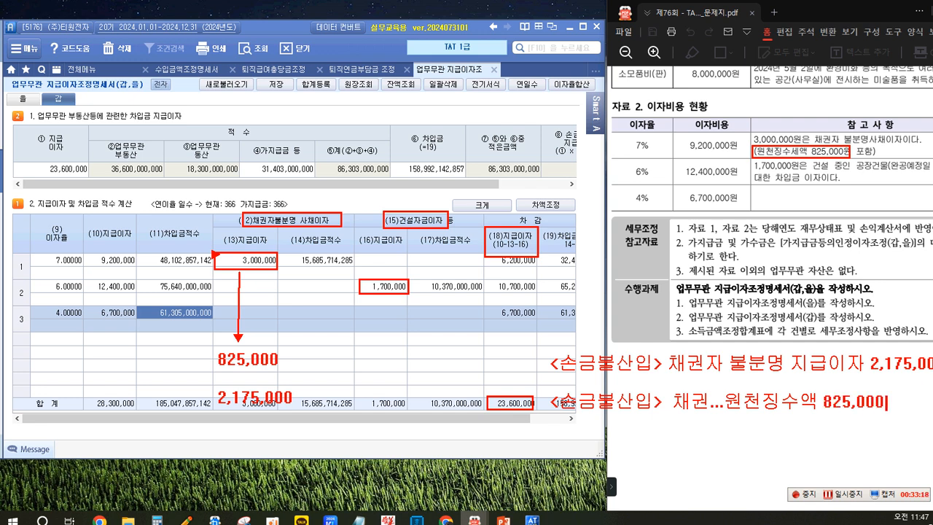
type("825,000 기.유")
type(".ㅇㅠ")
type("손")
type("금불사")
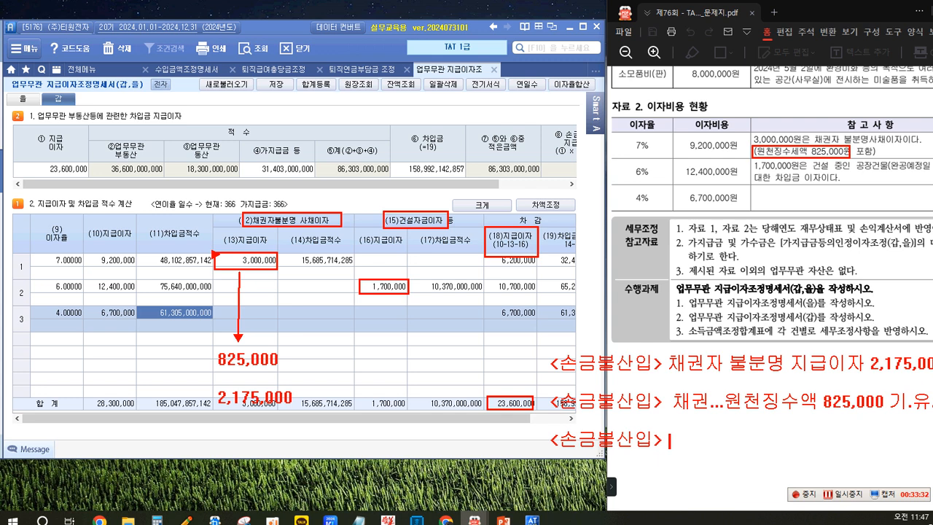
type("ㄱ")
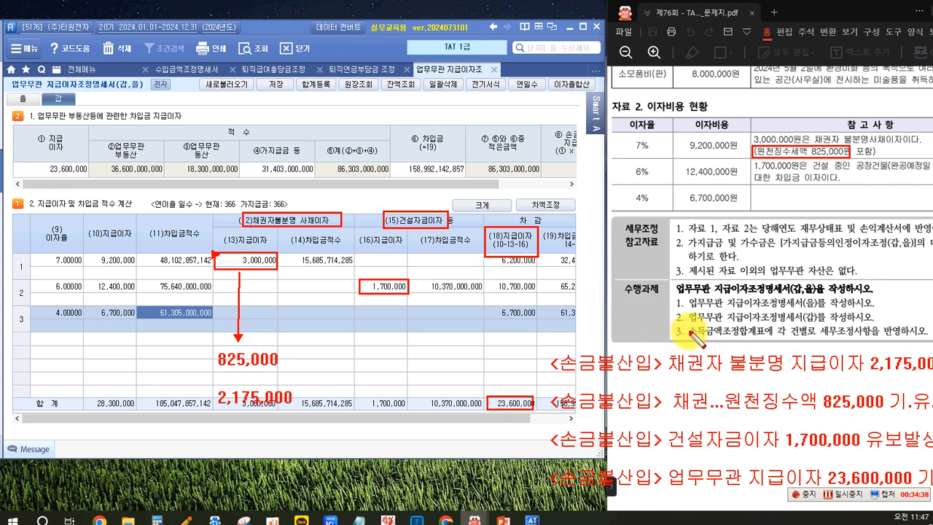
left_click_drag(765, 342, 687, 323)
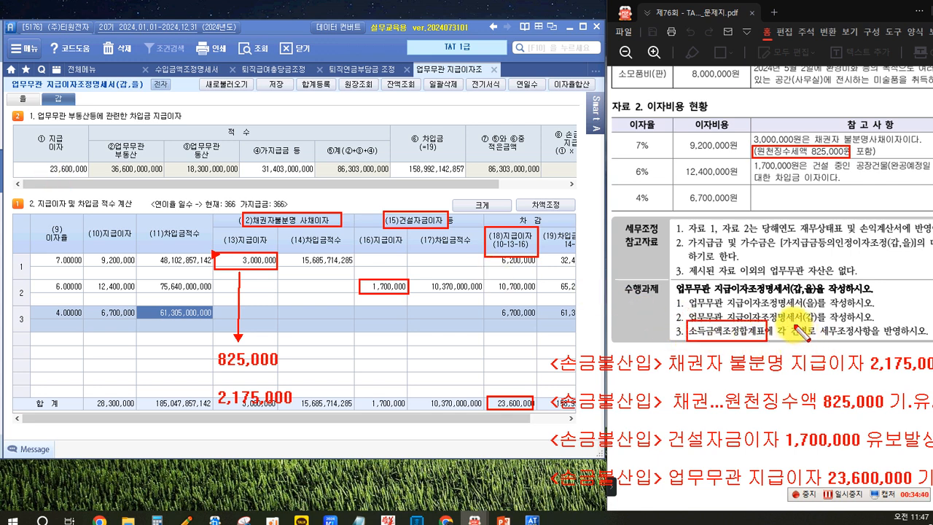
left_click_drag(782, 323, 820, 340)
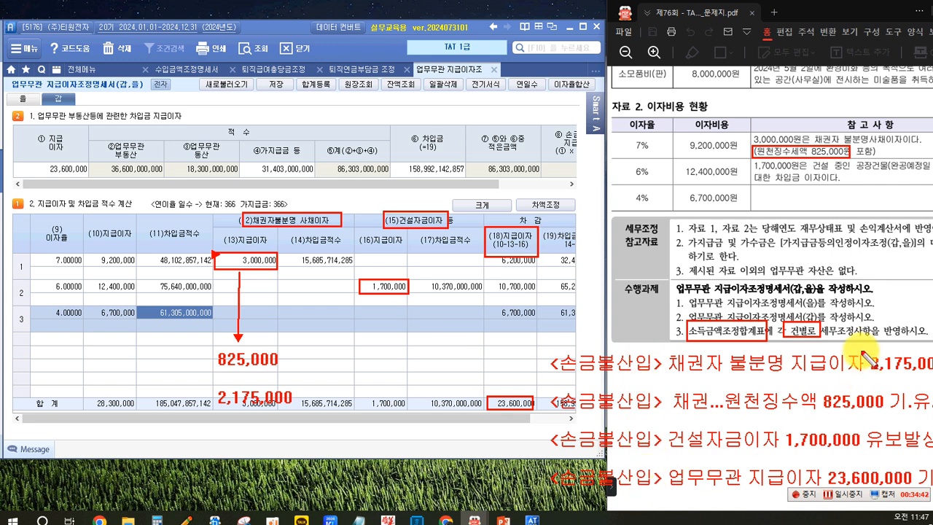
left_click_drag(901, 323, 820, 342)
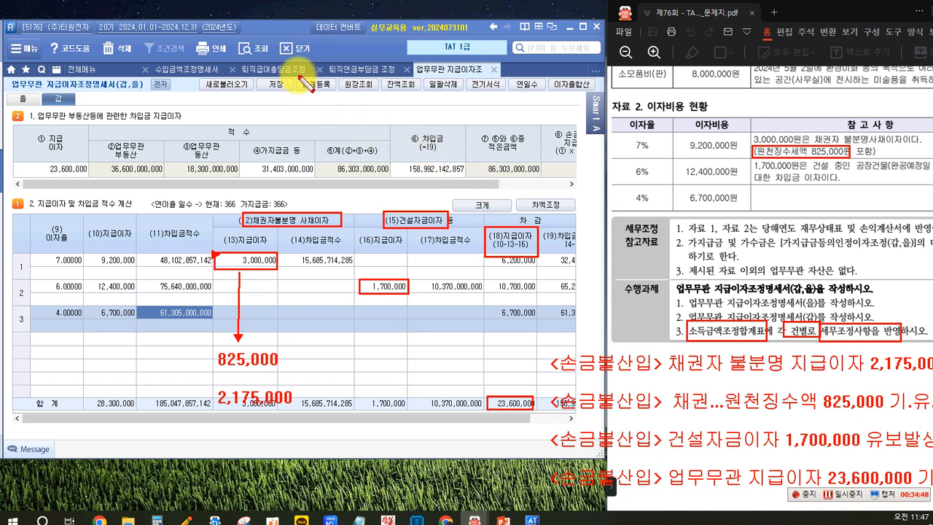
left_click_drag(299, 74, 338, 93)
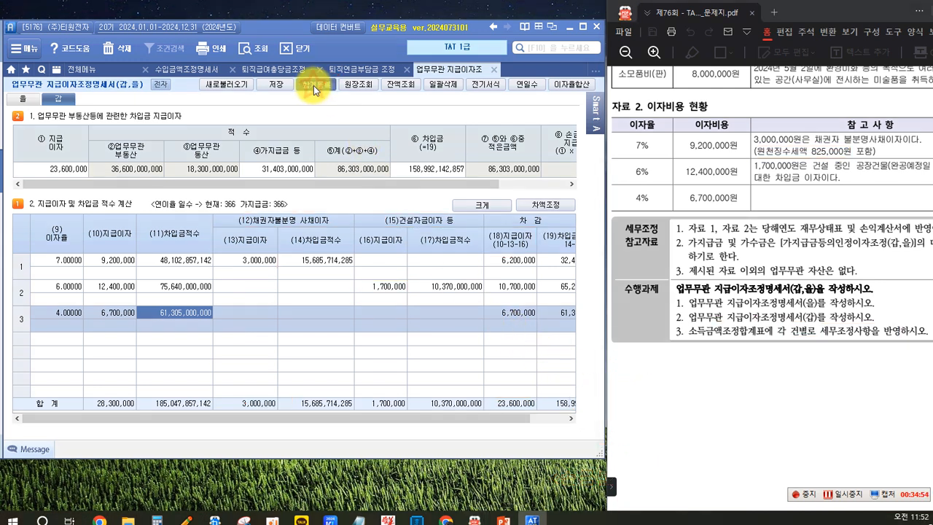
Step: Review the 세무조정사항 items in 합계등록 against the 손금불산입 side, and return to the 갑 form
left_click(313, 85)
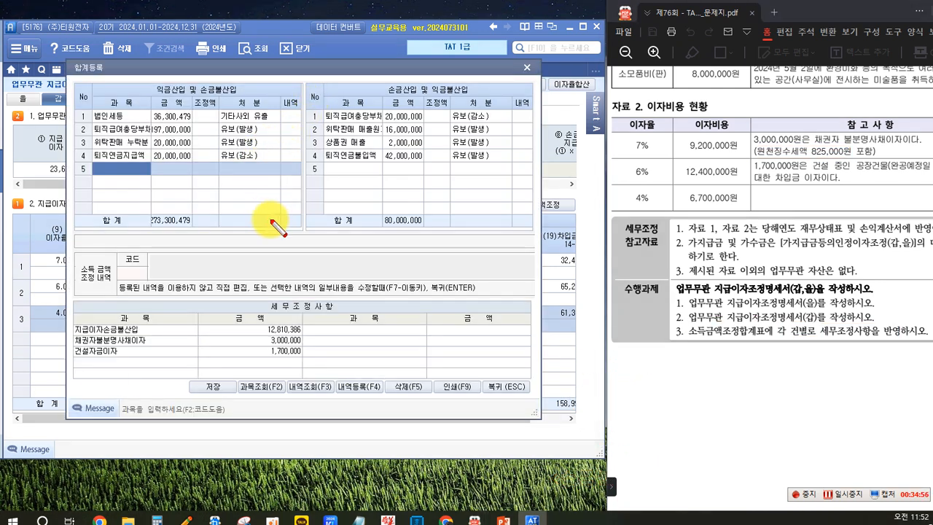
left_click_drag(195, 81, 239, 98)
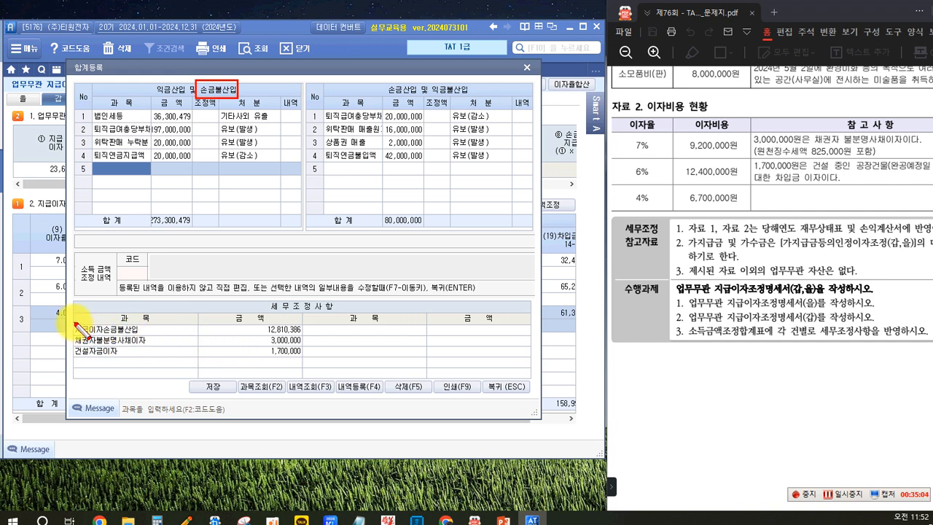
mouse_move(75, 325)
left_mouse_down()
mouse_move(84, 356)
mouse_move(298, 377)
mouse_move(303, 362)
left_mouse_up()
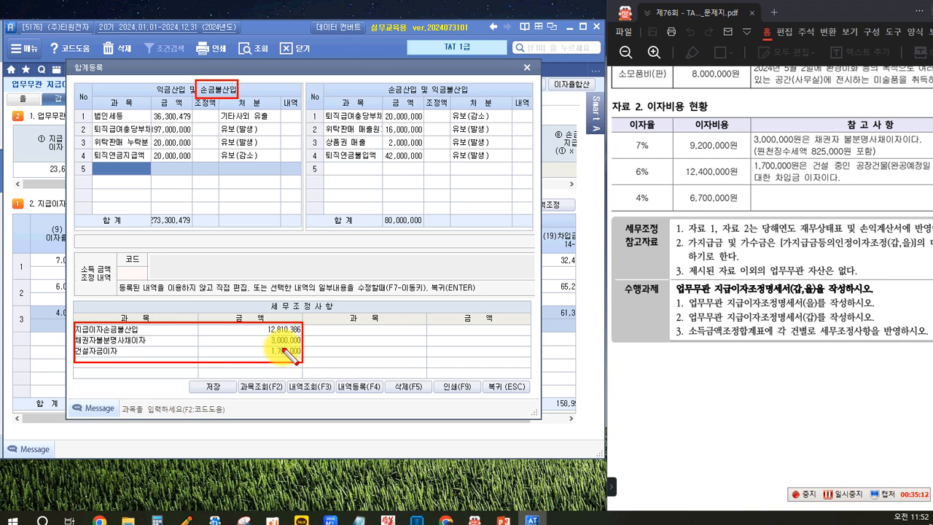
key("Escape")
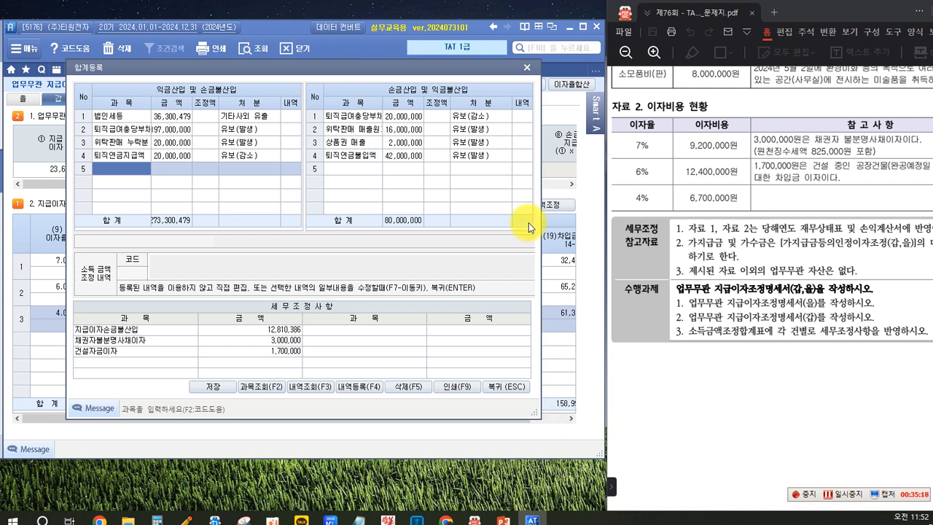
left_click(495, 384)
Step: Compare ①지급이자 in section 1 with the (18)지급이자 total in section 2, and examine the ⑧손금불산입 지급이자 amount
left_click_drag(465, 418, 503, 419)
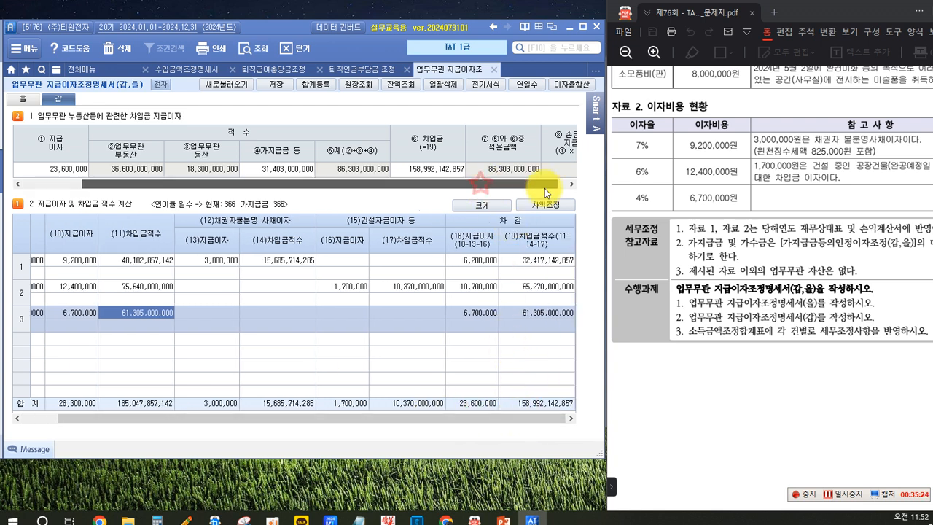
left_click(572, 184)
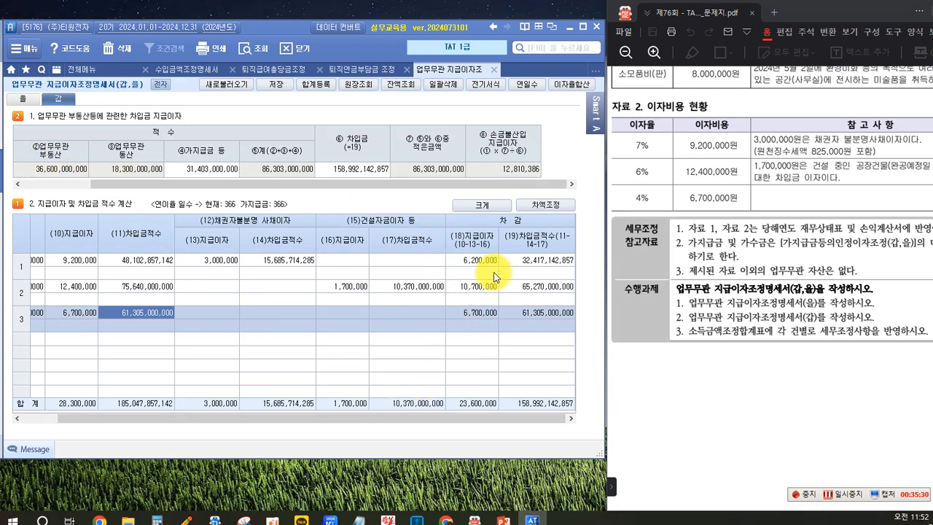
left_click_drag(460, 184, 323, 175)
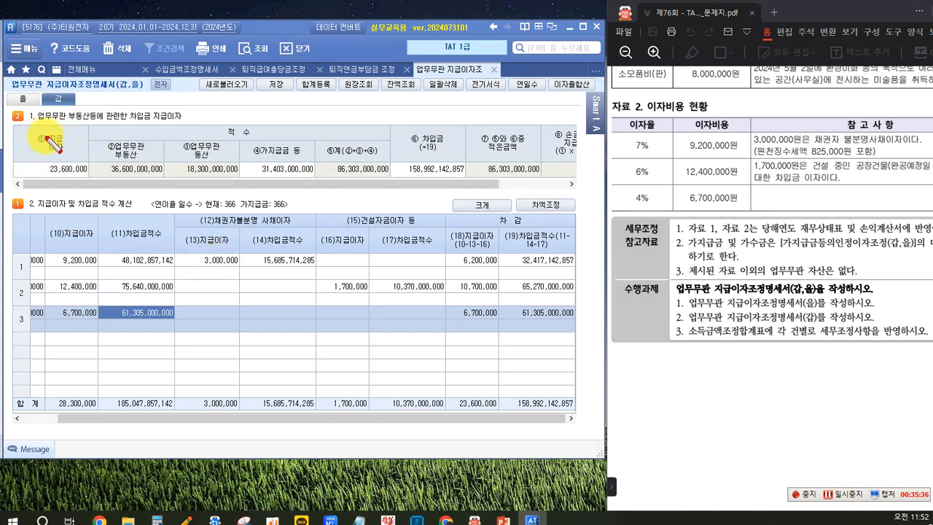
left_click_drag(27, 127, 89, 180)
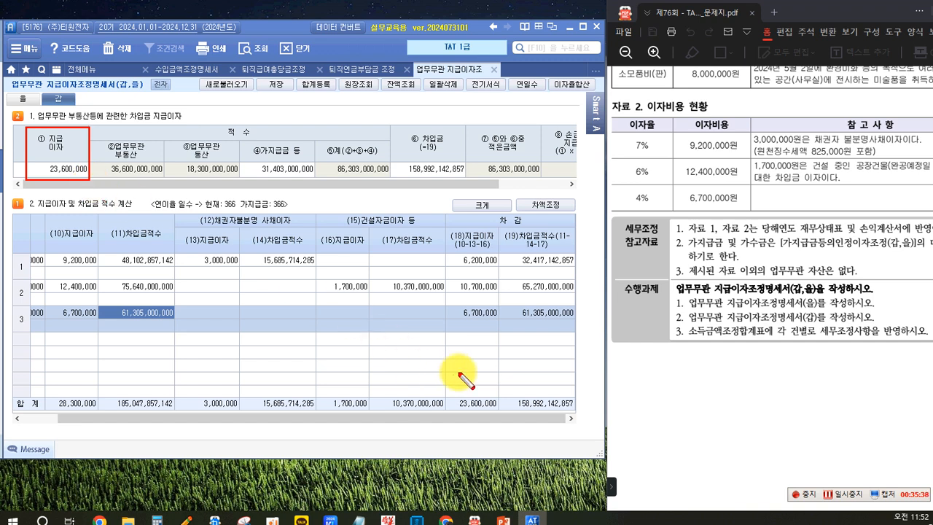
mouse_move(447, 228)
left_mouse_down()
mouse_move(497, 417)
mouse_move(504, 413)
left_mouse_up()
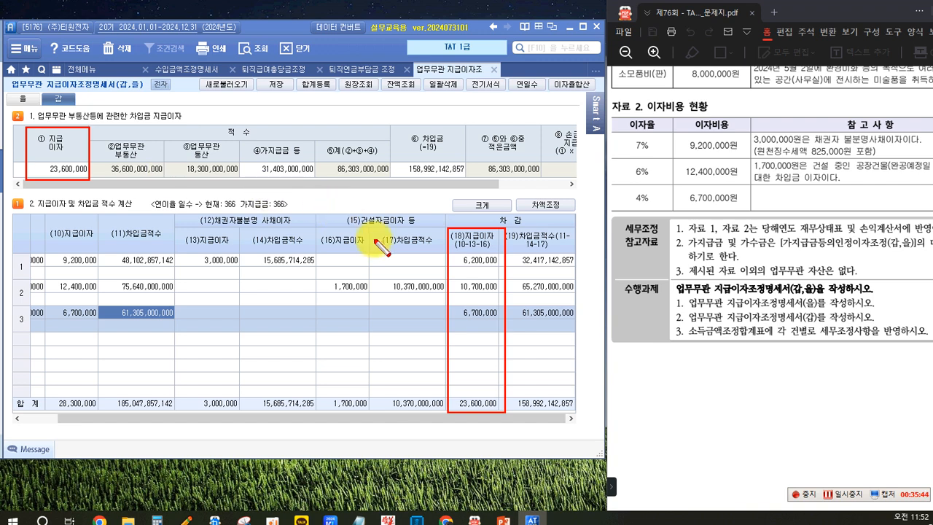
left_click_drag(461, 277, 76, 163)
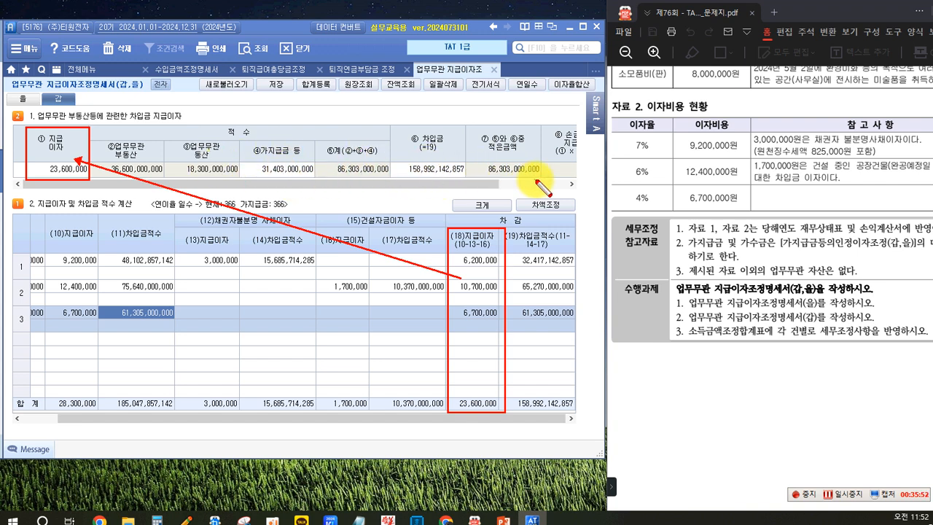
key("Escape")
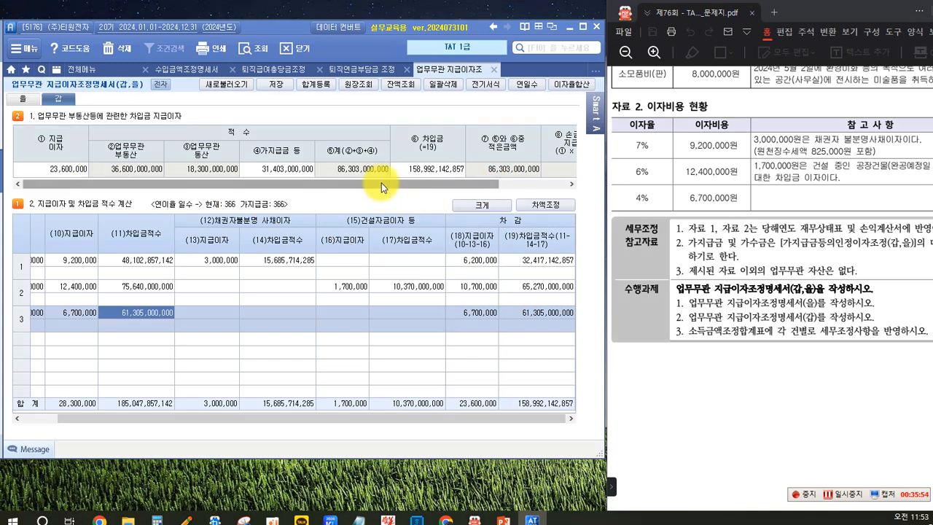
left_click_drag(381, 183, 451, 187)
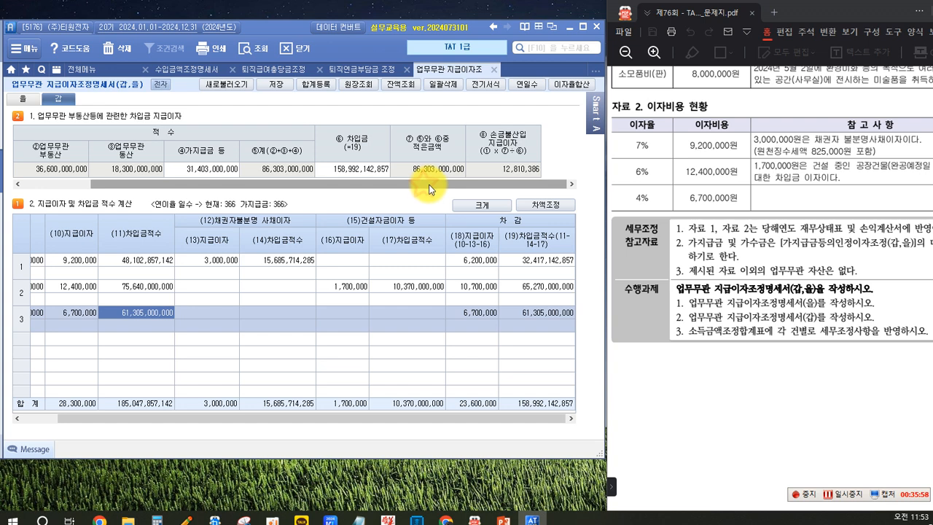
key("ctrl+2")
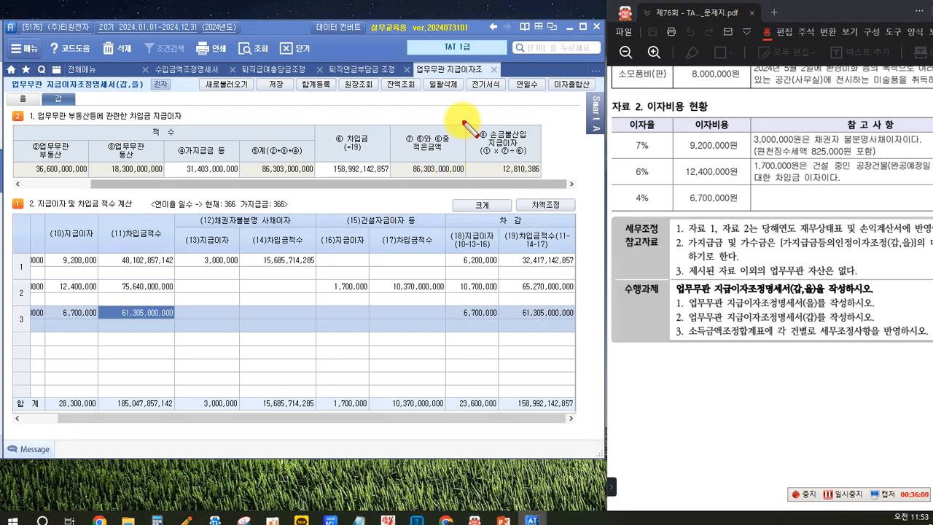
mouse_move(467, 126)
left_mouse_down()
mouse_move(470, 155)
mouse_move(516, 173)
mouse_move(467, 128)
left_mouse_up()
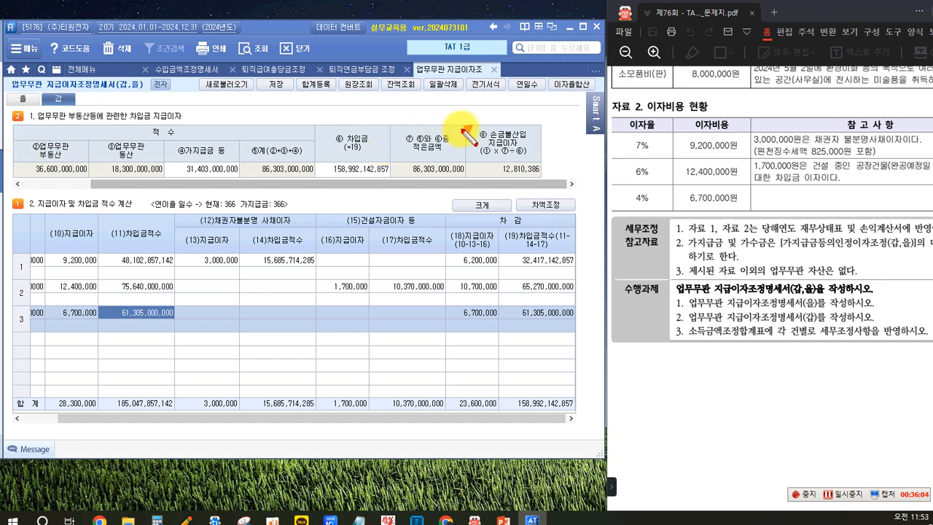
mouse_move(463, 121)
left_mouse_down()
mouse_move(507, 169)
mouse_move(547, 185)
left_mouse_up()
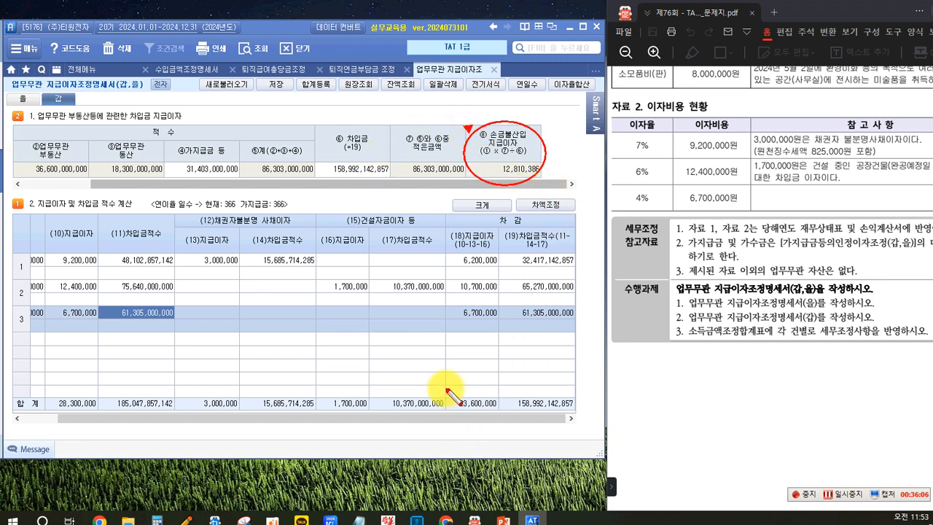
mouse_move(444, 385)
left_mouse_down()
mouse_move(500, 423)
mouse_move(462, 396)
mouse_move(477, 410)
left_mouse_up()
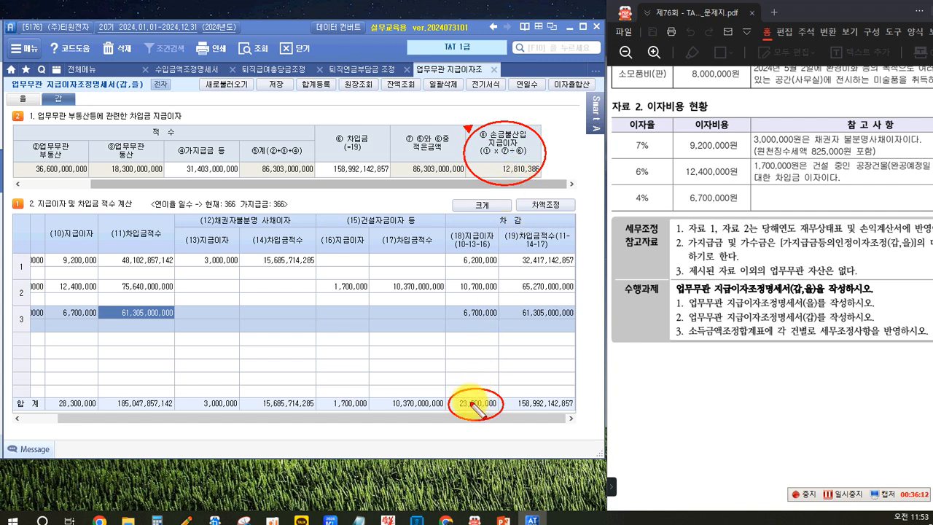
mouse_move(29, 110)
left_mouse_down()
mouse_move(80, 129)
mouse_move(195, 122)
mouse_move(132, 130)
left_mouse_up()
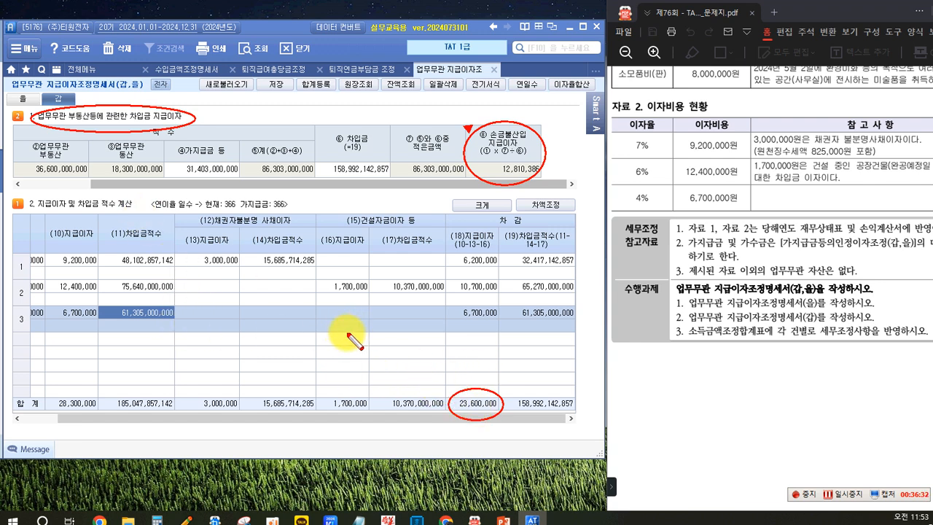
key("Escape")
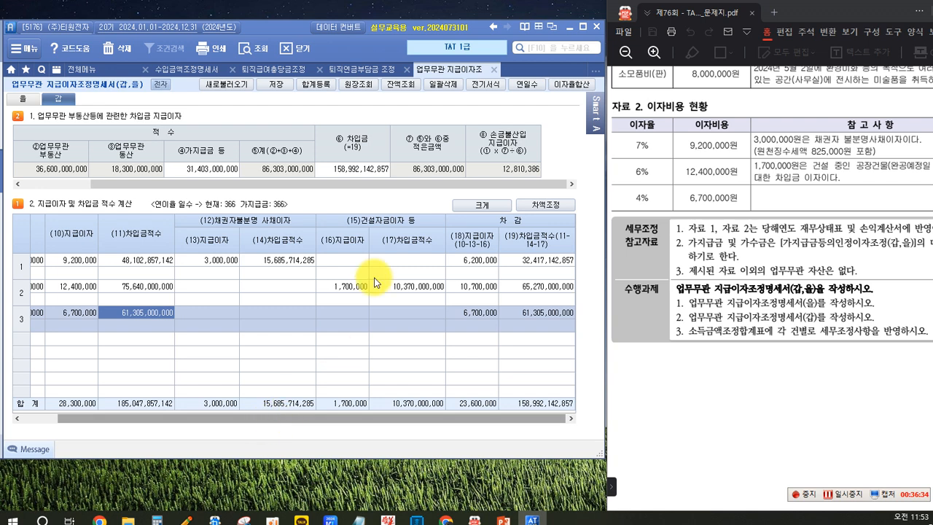
Step: Add 업무무관지급이자 as the 과목 in row 5 under 익금산입 및 손금불산입 in 합계등록, and return to the 갑 form
left_click(315, 86)
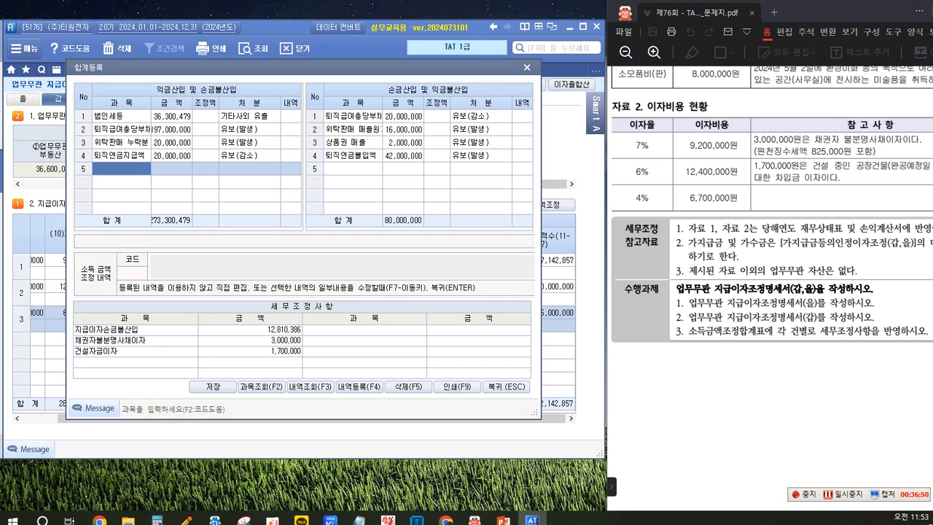
left_click_drag(193, 82, 244, 95)
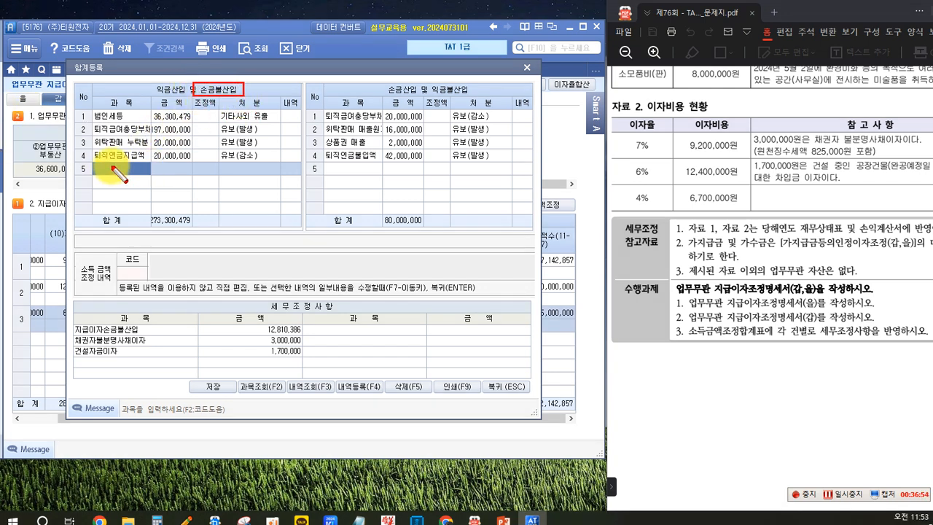
key("Escape")
left_click(110, 169)
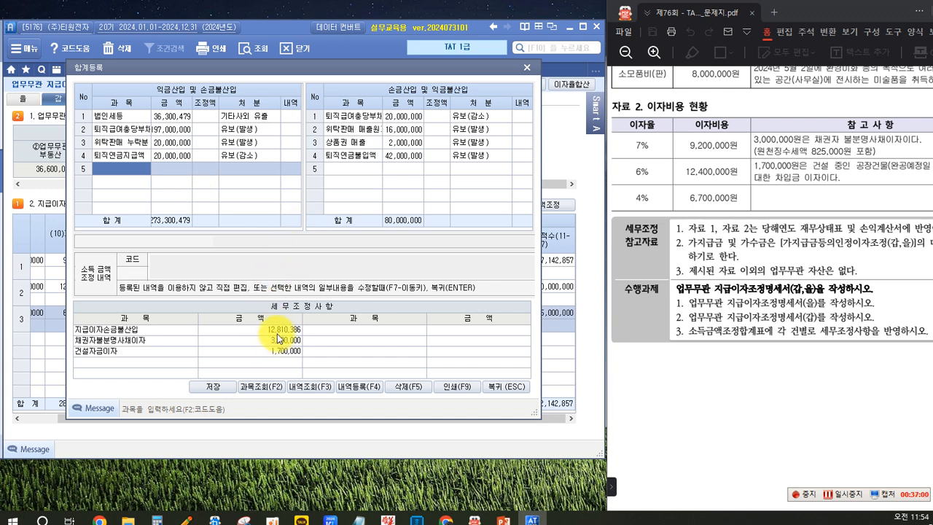
type("ㅇ")
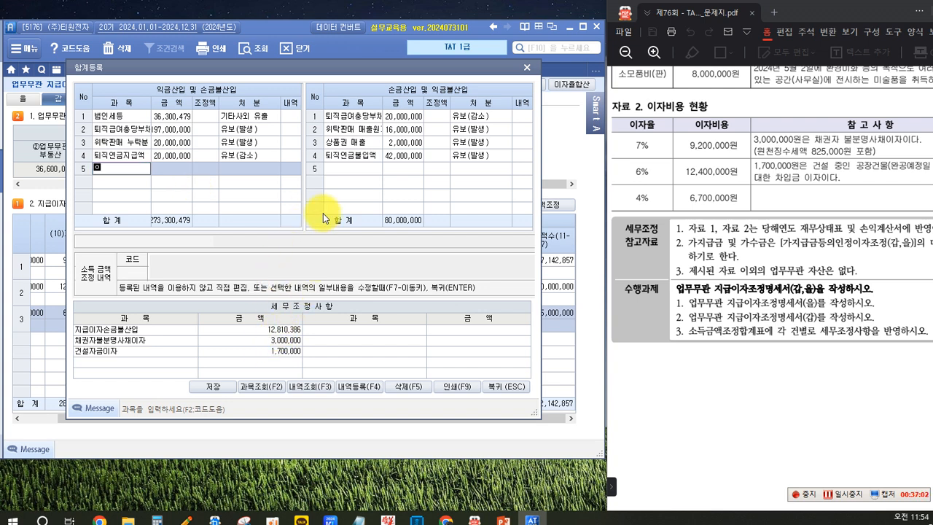
type("업무무관지급이자")
key("Return")
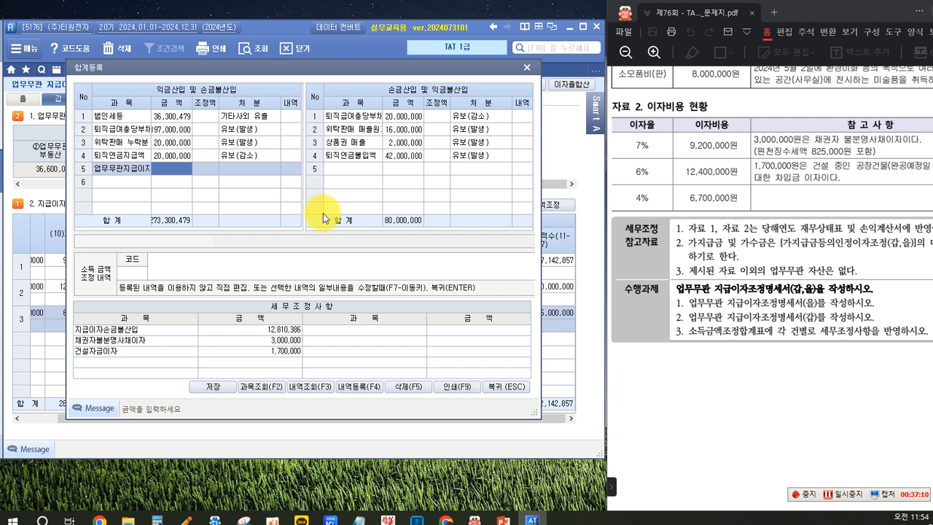
type("12")
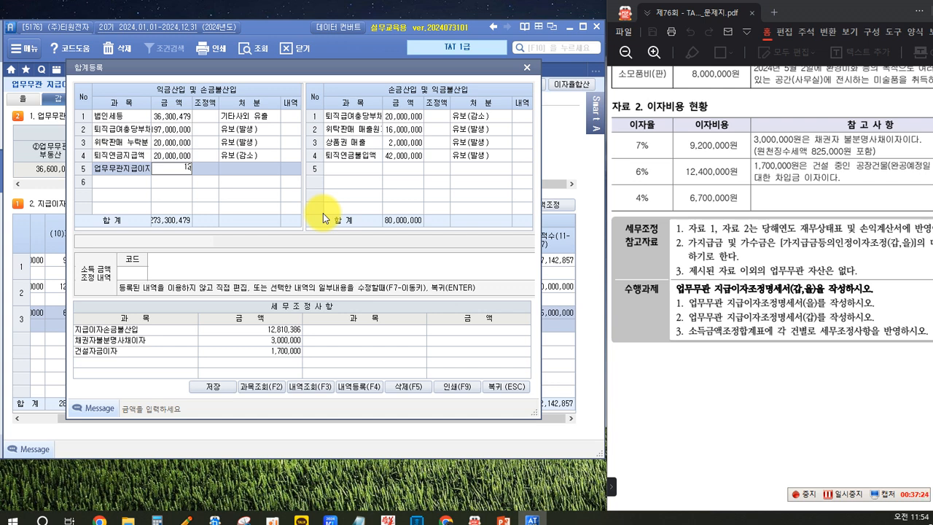
left_click(500, 389)
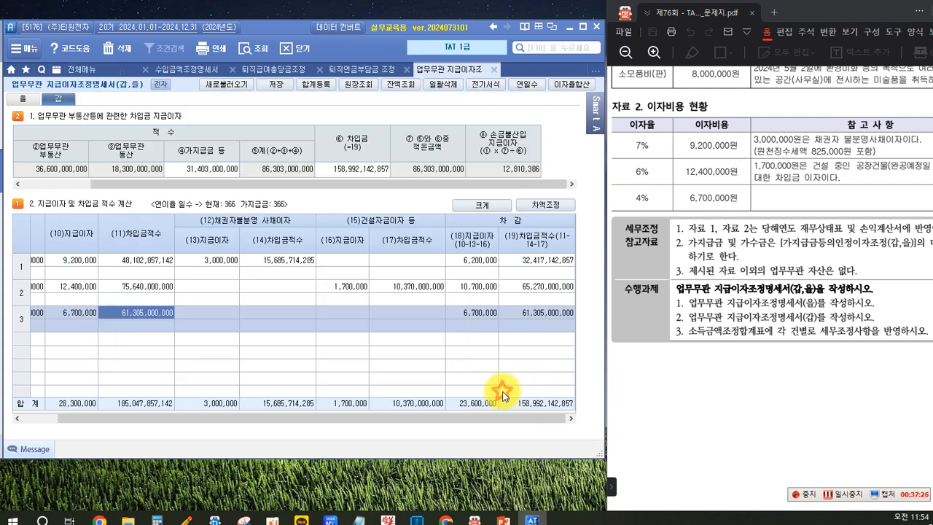
Step: Check the ⑧손금불산입 지급이자 amount in section 1 of the 갑 form against 12,825,229
left_click(504, 169)
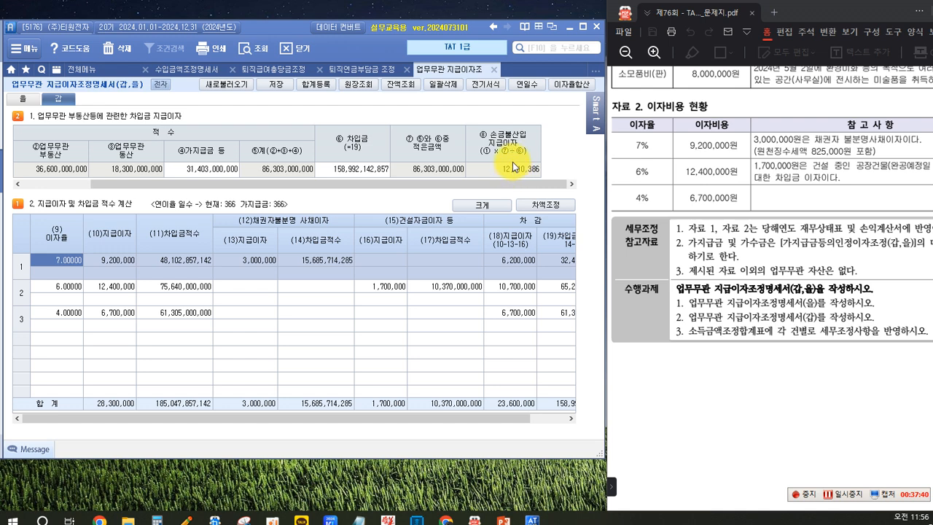
left_click(514, 169)
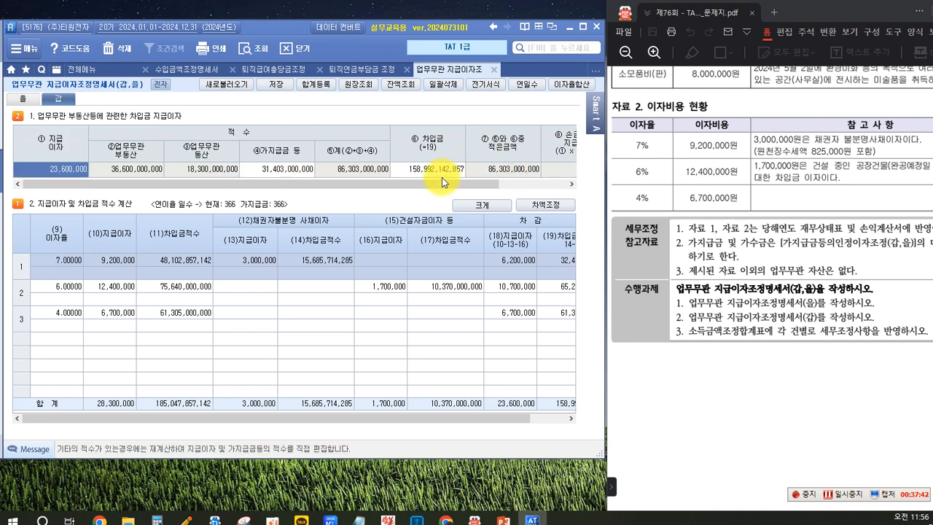
left_click_drag(442, 183, 559, 189)
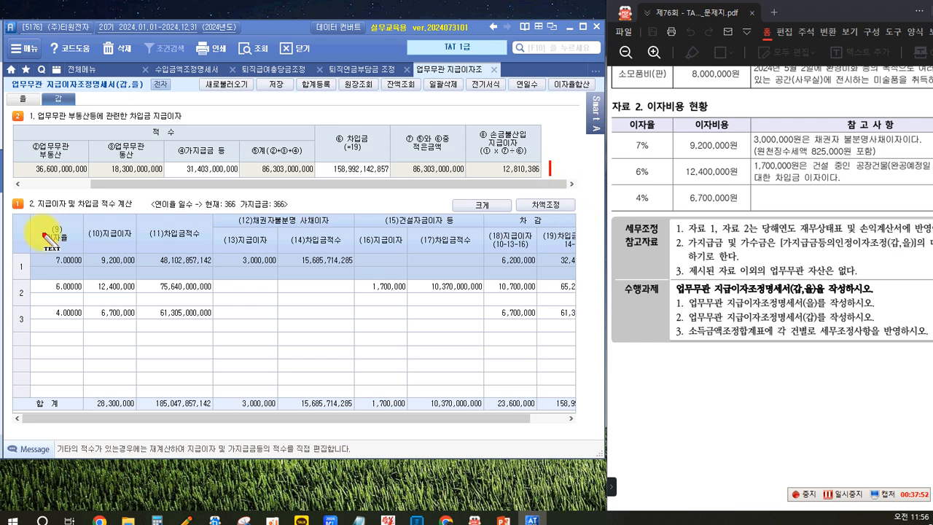
key("Return")
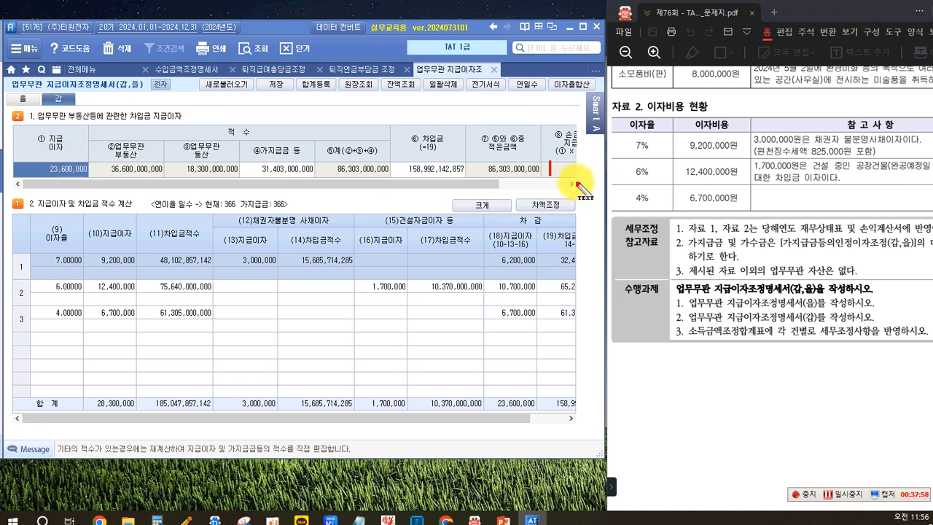
key("Escape")
left_click_drag(397, 188, 474, 191)
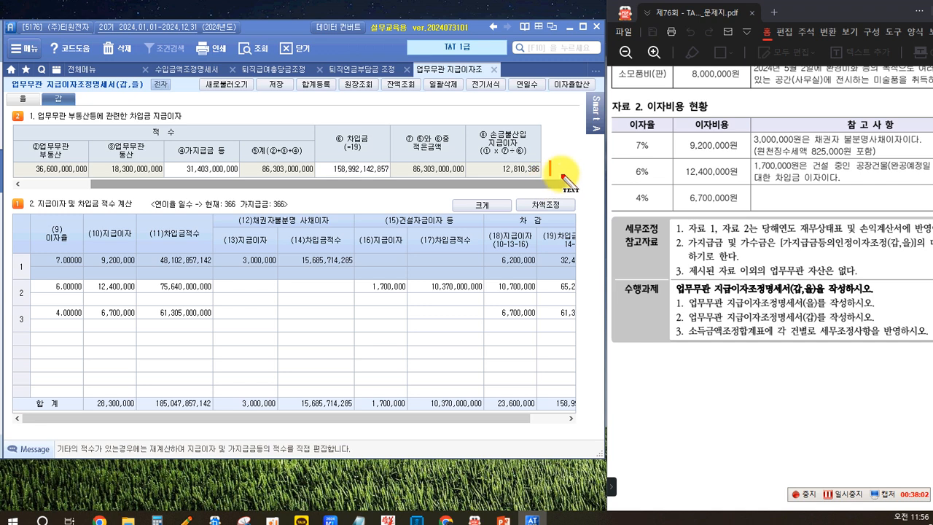
left_click(564, 170)
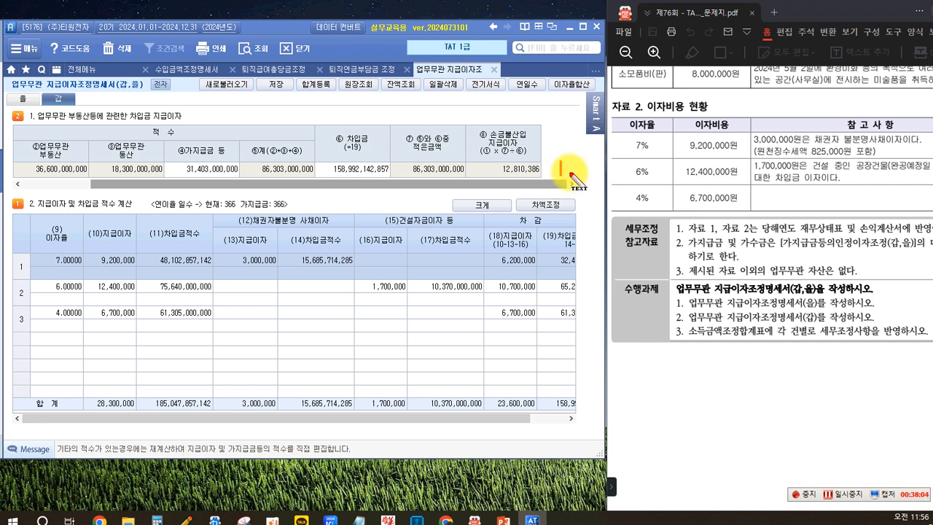
type("12,")
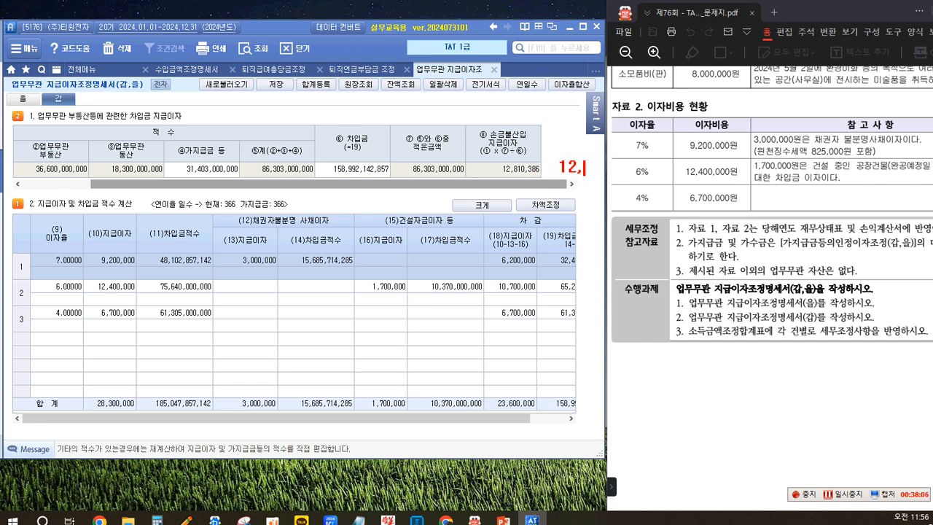
type("825,229")
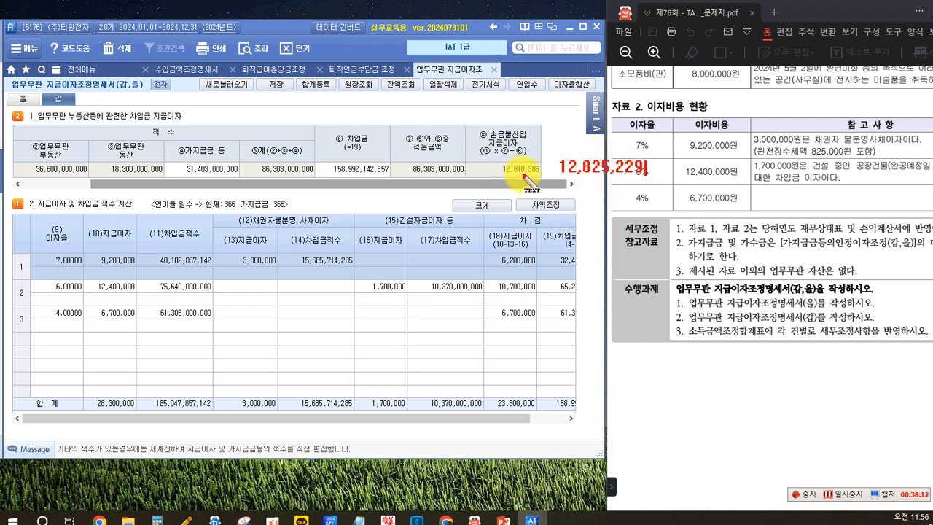
key("Escape")
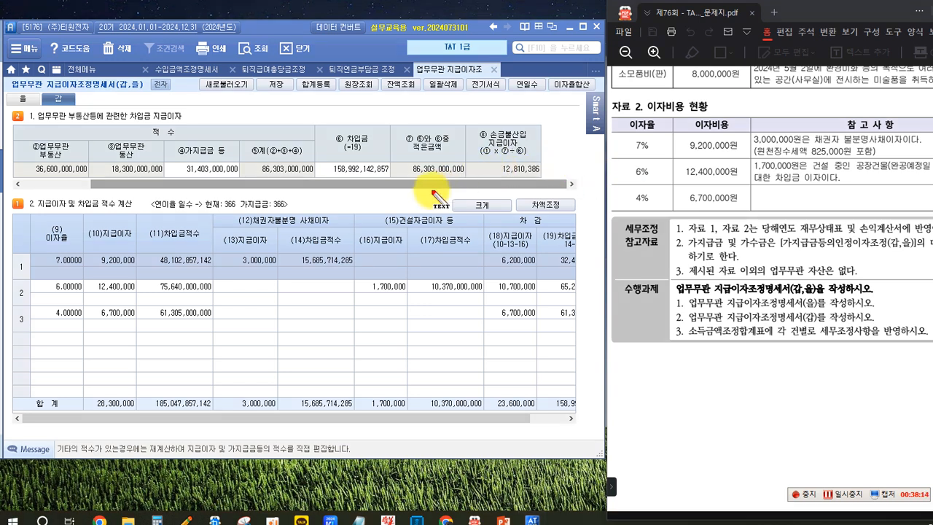
left_click_drag(430, 186, 321, 167)
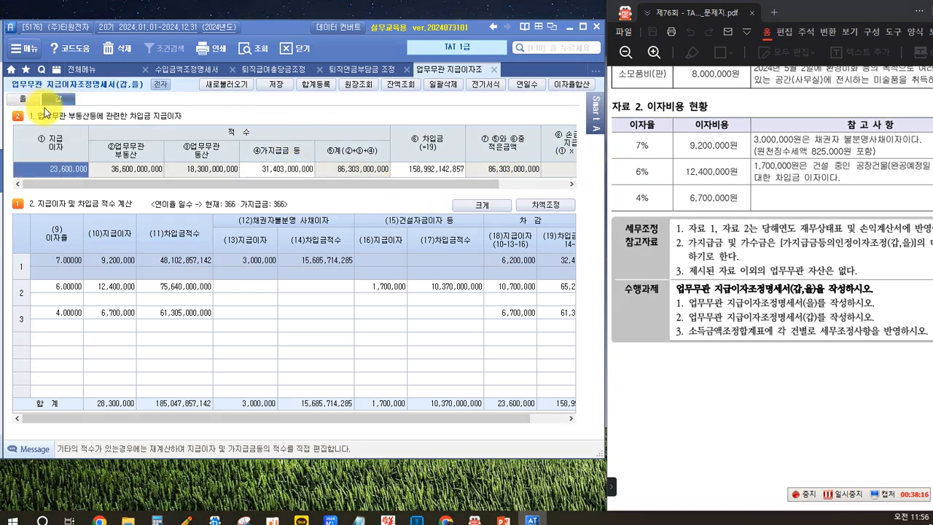
Step: In the 을 form's 가수금 등의 적수, set the 가수반제 row's date to 02-07 and keep 가수반제 as its 적요
left_click(22, 98)
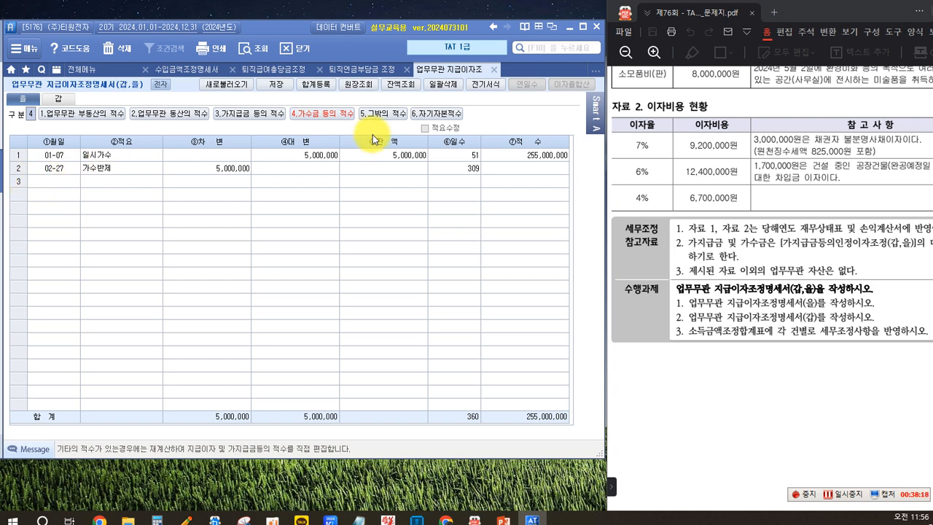
left_click(58, 171)
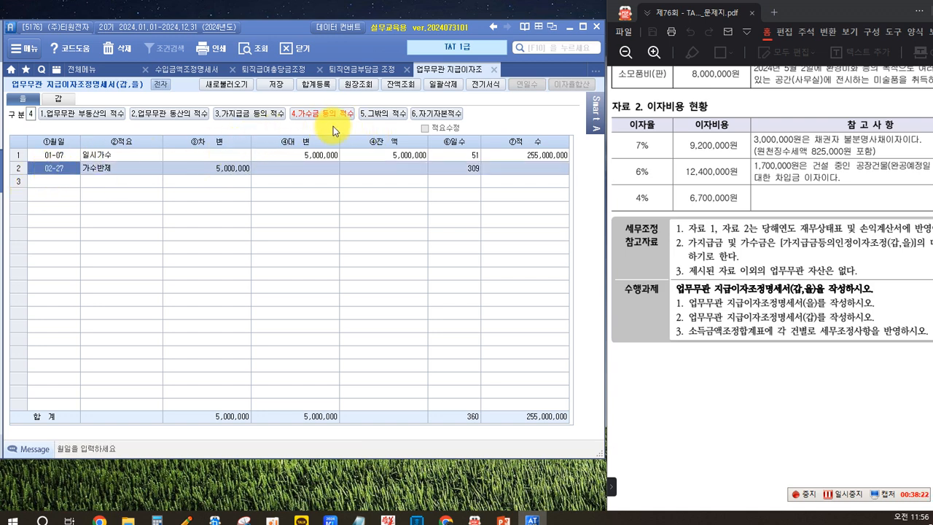
left_click(47, 168)
type("0207")
key("Return")
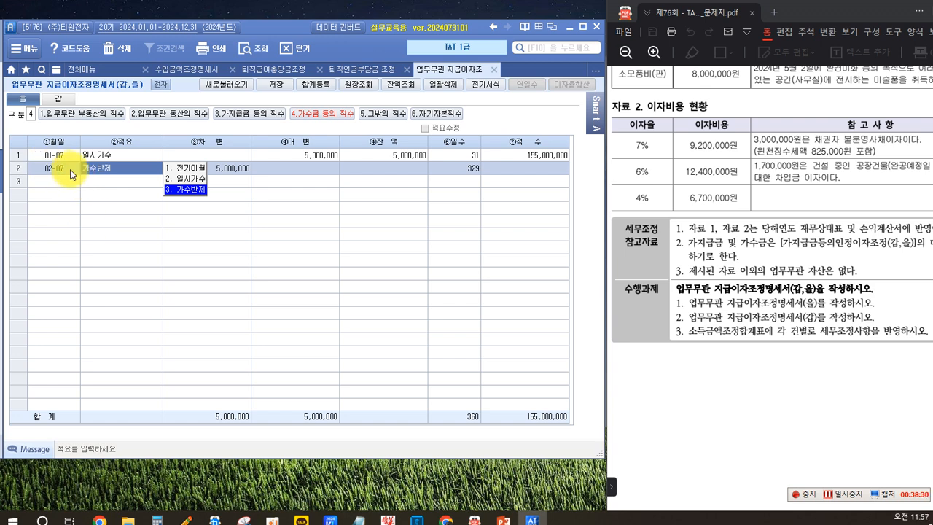
left_click(186, 191)
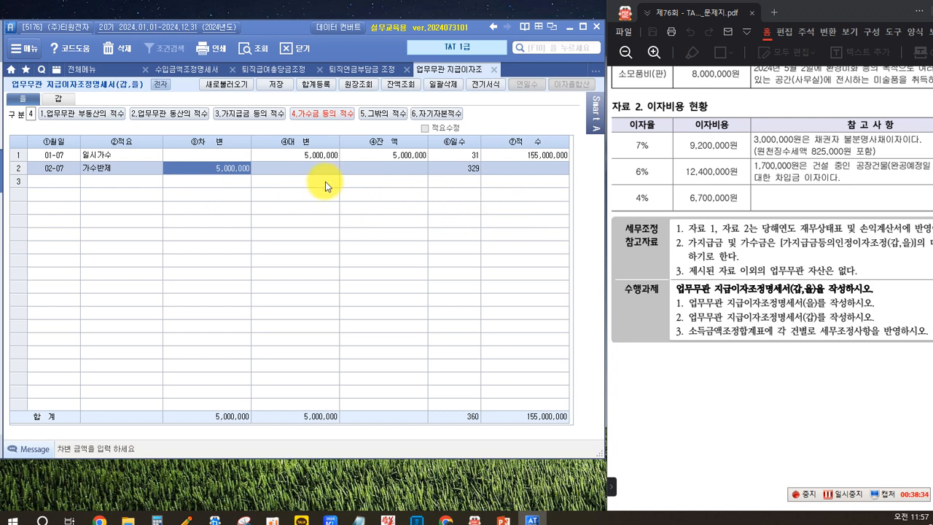
Step: Return to the 갑 form and check the recalculated ⑧손금불산입 지급이자 in section 1
left_click(61, 101)
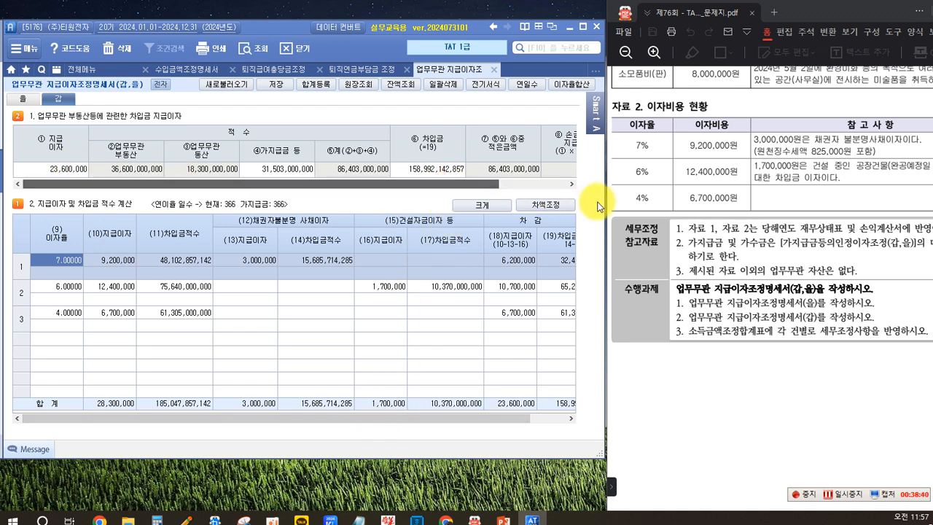
left_click(571, 185)
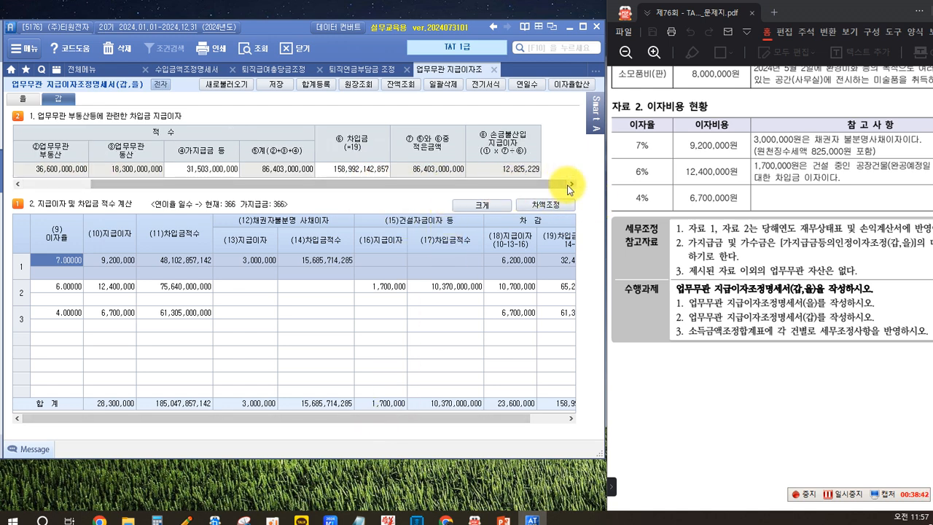
left_click(518, 171)
left_click_drag(479, 182, 577, 184)
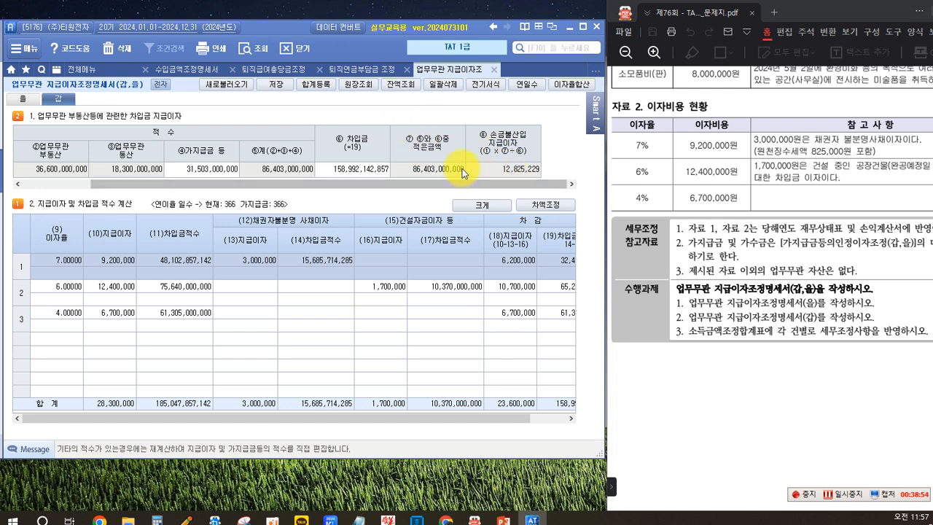
Step: Enter 12,825,229 as the 금액 for 업무무관지급이자 in row 5 of 합계등록's 익금산입 및 손금불산입 side
left_click(314, 85)
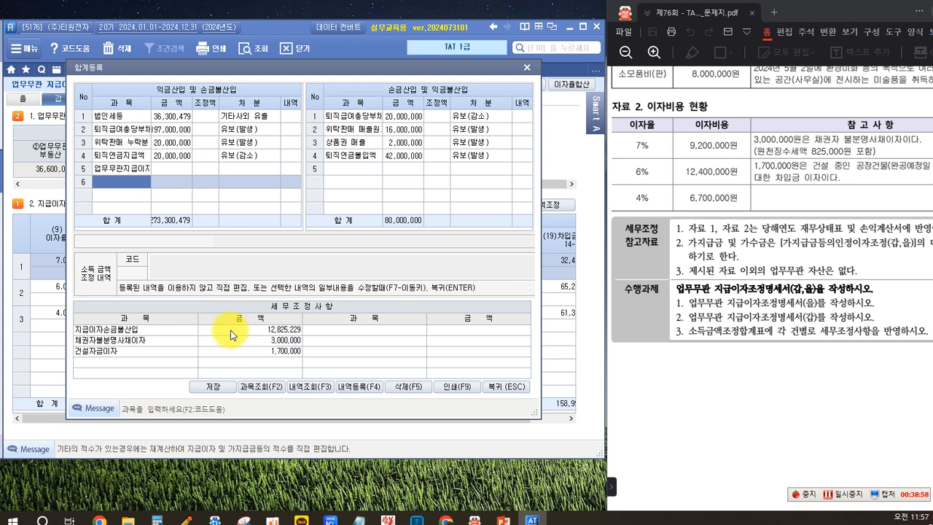
left_click(120, 172)
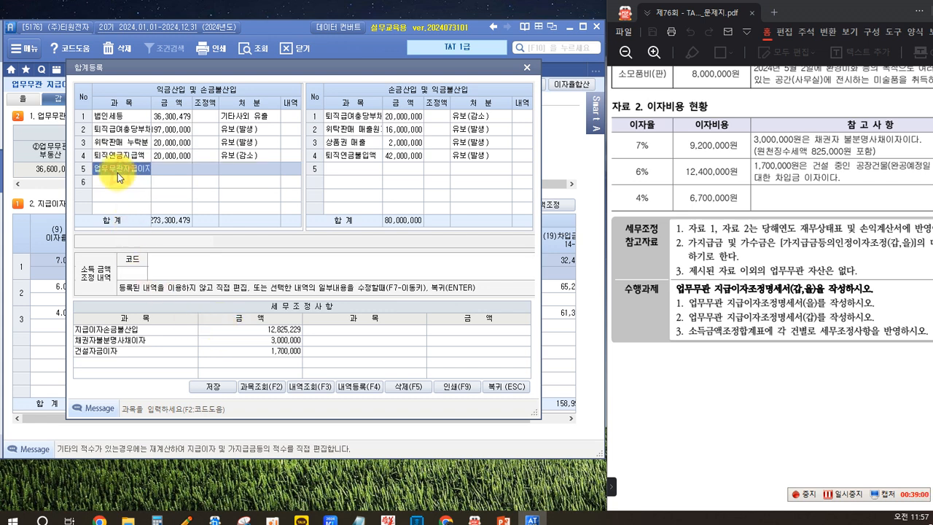
left_click(169, 172)
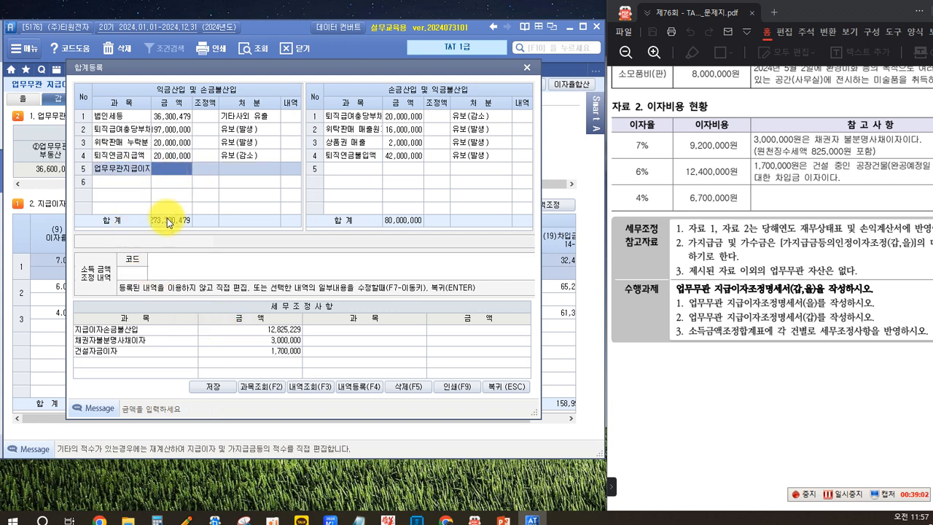
type("12")
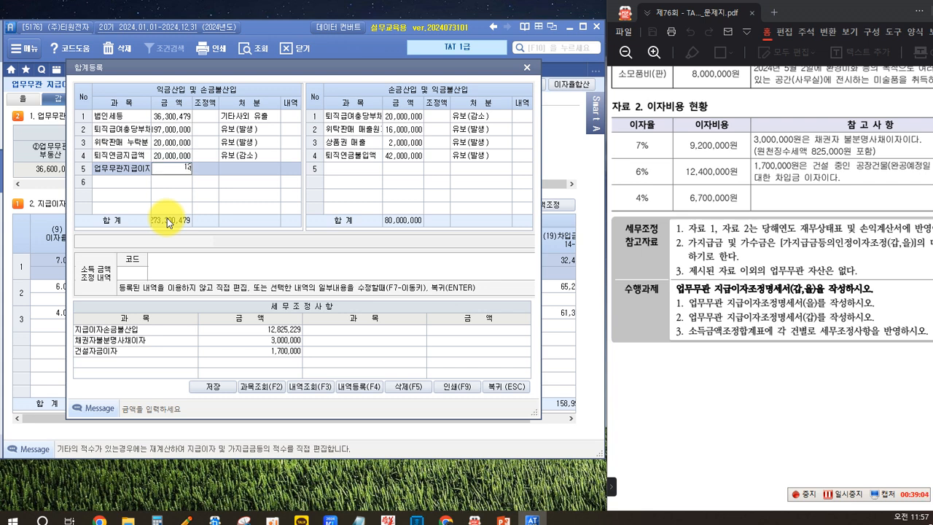
type(",825,229")
key("Return")
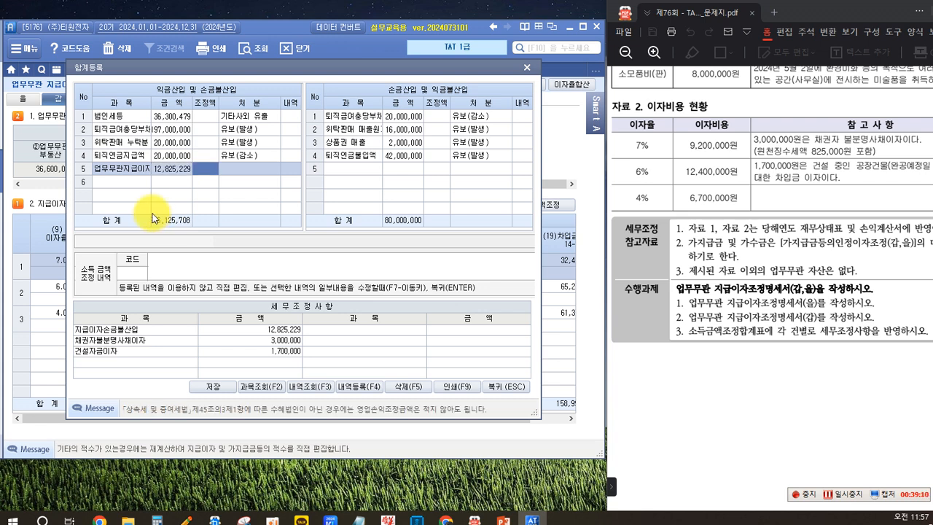
Step: Set the 처분 of the 업무무관지급이자 row to 기타사외유출
key("Return")
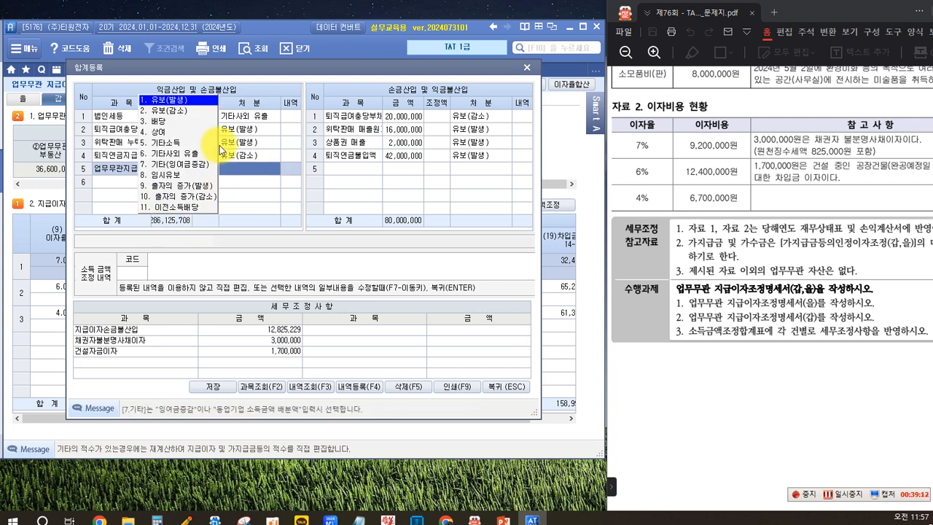
left_click(255, 120)
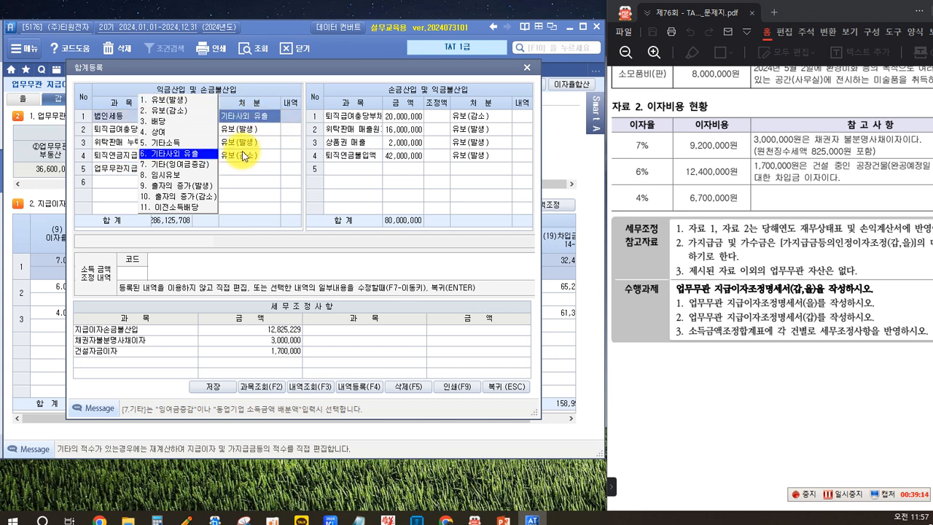
left_click(188, 154)
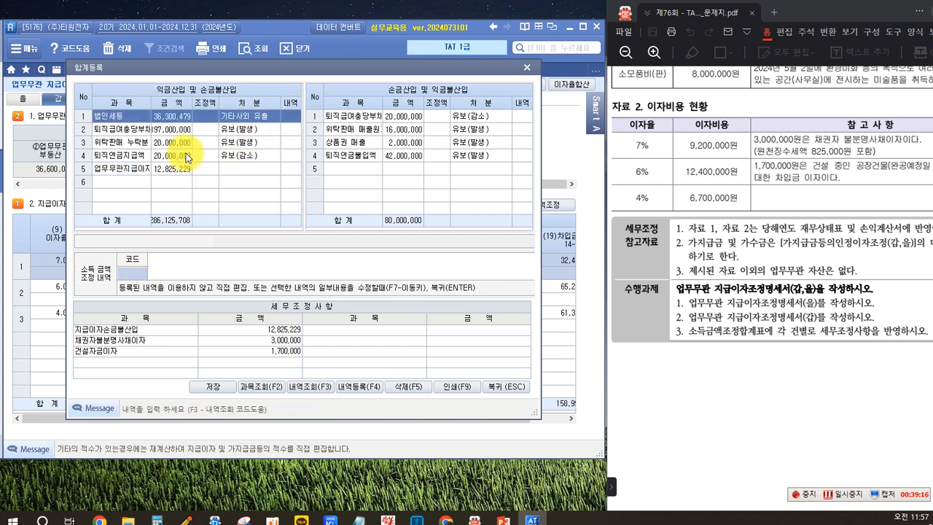
left_click(259, 177)
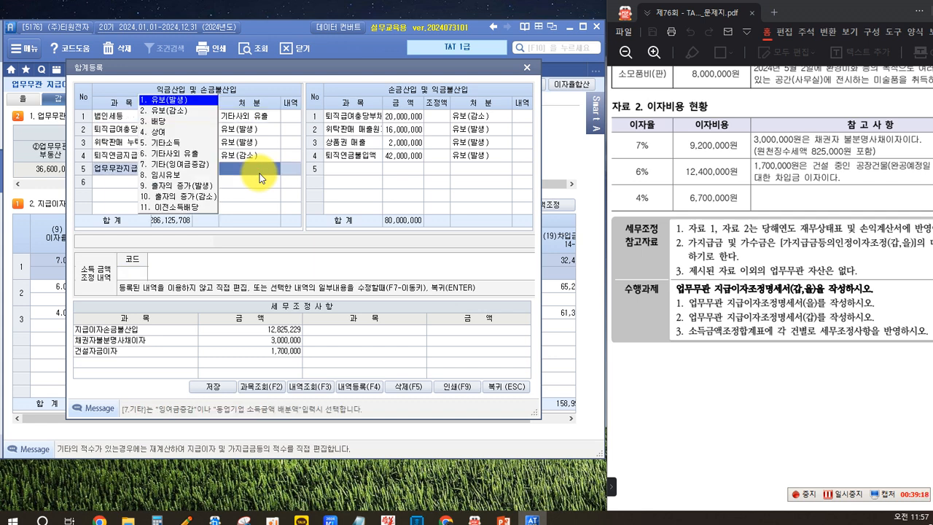
left_click(175, 153)
key("Return")
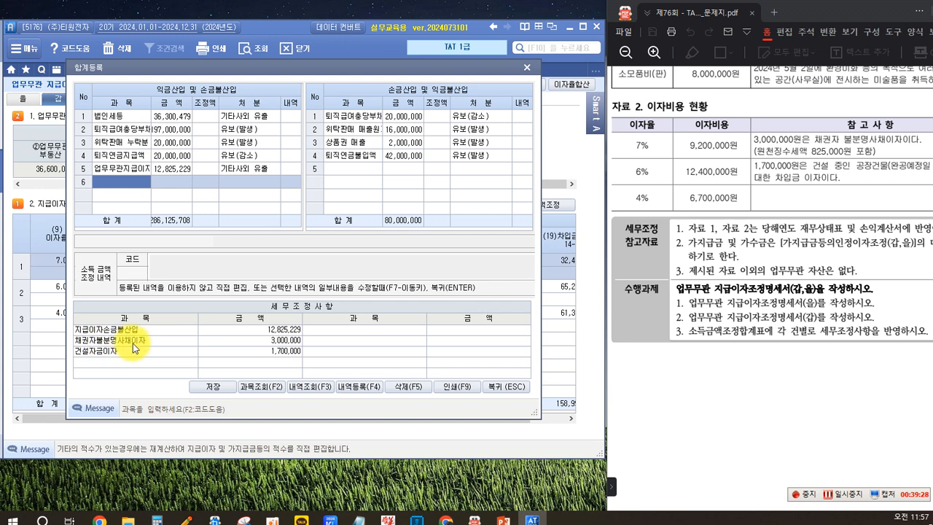
Step: Add 채권자불분명 사채이자 of 2,175,000 with 처분 상여 in row 6 of the 익금산입 및 손금불산입 side
type("ㅊ")
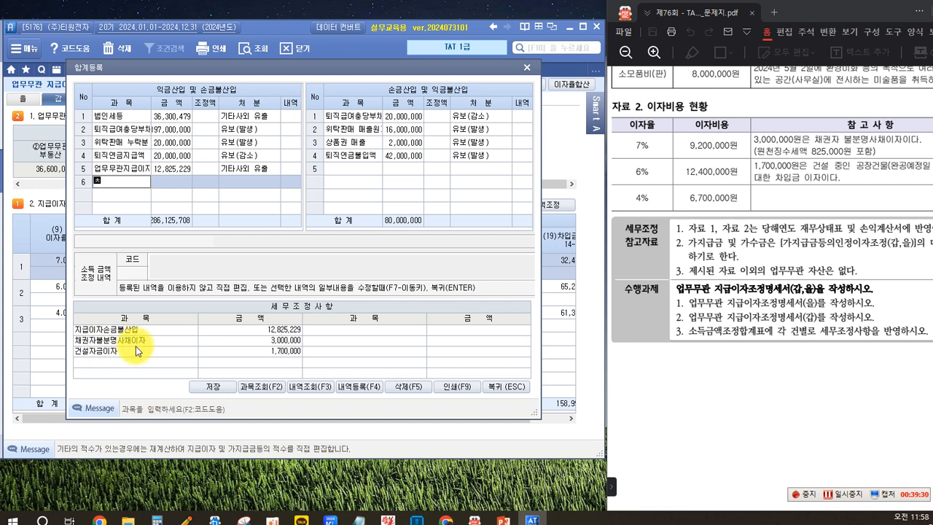
type("권자불")
type("분명")
type(" 사채이자")
key("Return")
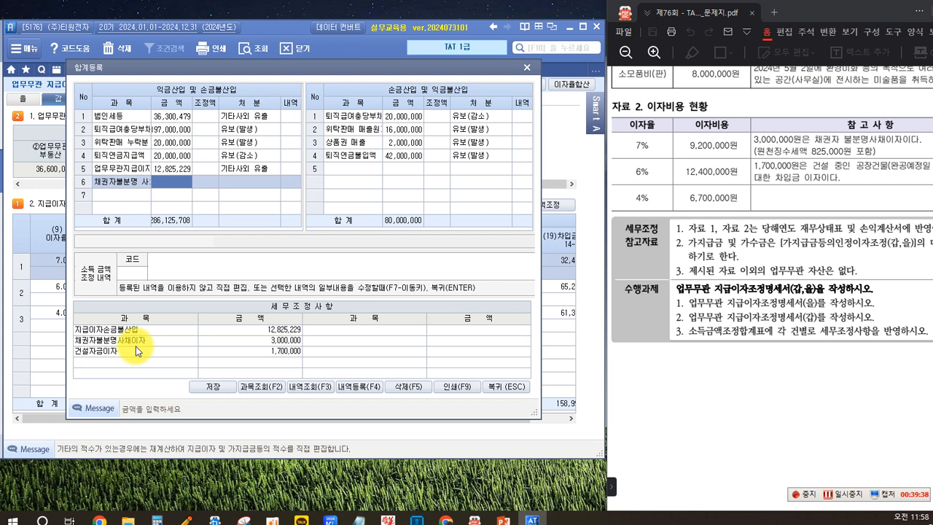
type("3")
type("1750000")
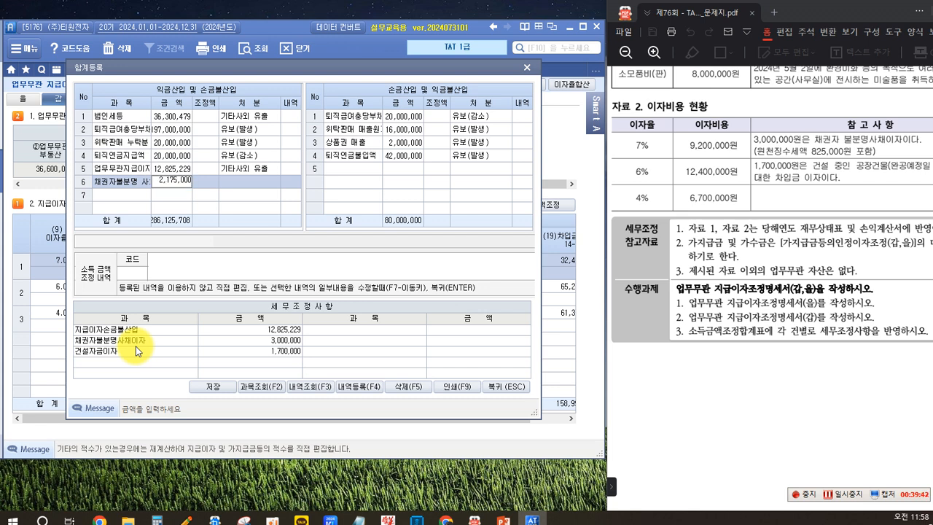
key("Return")
key("Return")
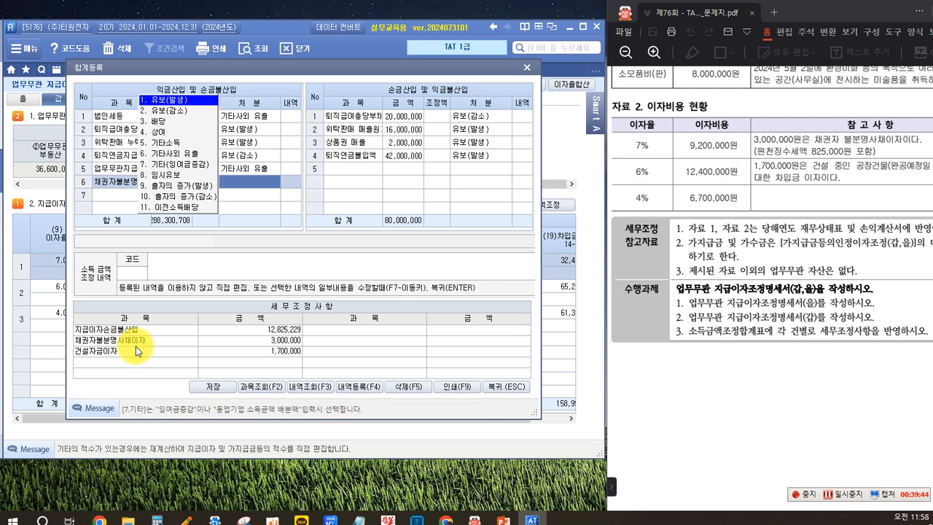
left_click(160, 133)
key("Return")
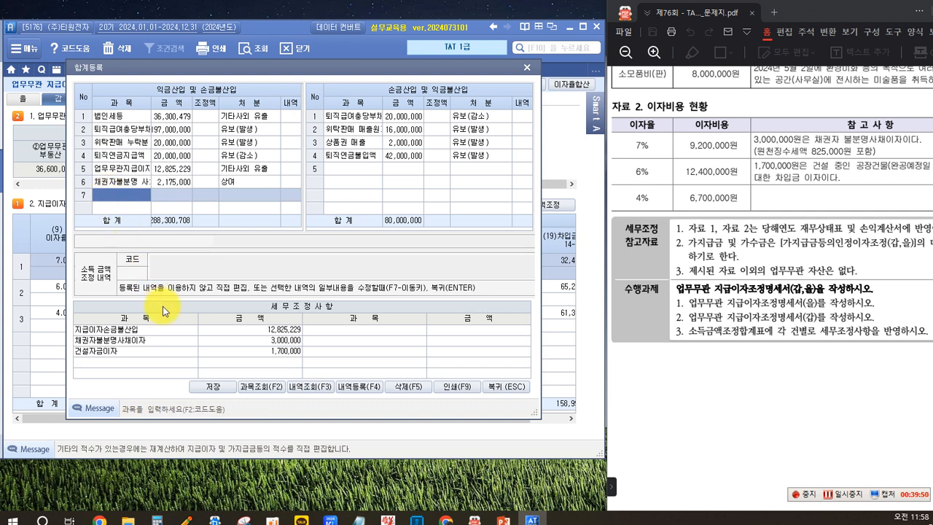
Step: Enter 채권자불분명 사채이자 원천징수 as the 과목 in row 7 of the 익금산입 및 손금불산입 side
type("ㅊㄱ")
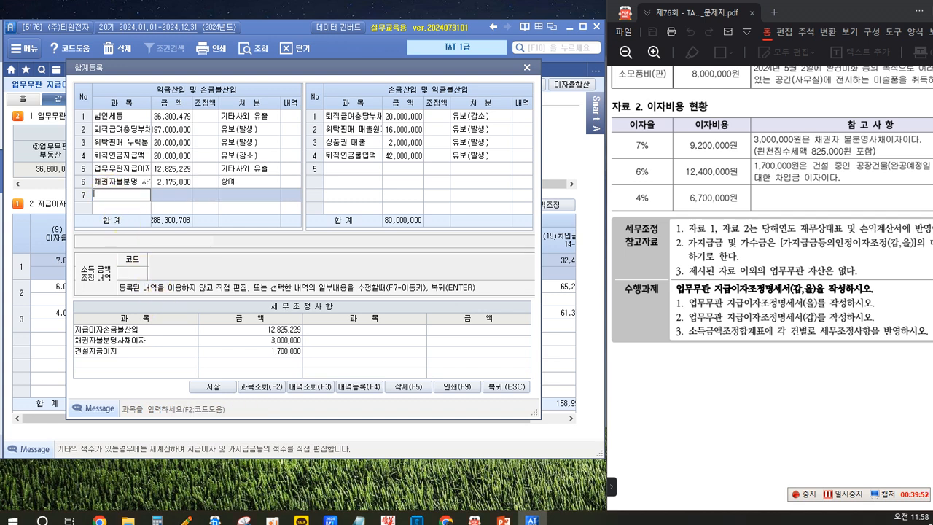
type("ㅊ")
type("권자불명")
type(" 사")
type("채이자")
type(" 원")
type("처")
type("징수세")
key("Return")
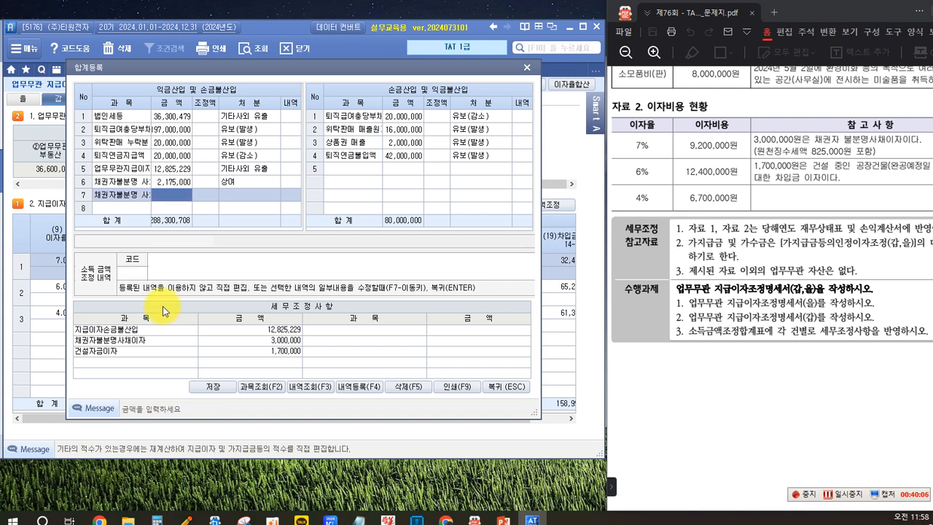
Step: Give the 원천징수 row in row 7 a 금액 of 825,000 and the 처분 기타사외유출
type("8250000")
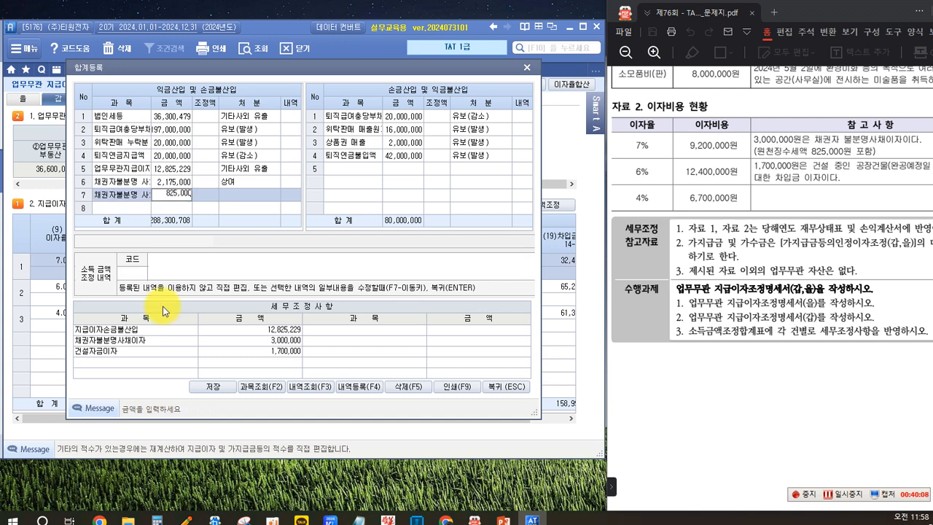
key("Return")
key("Return")
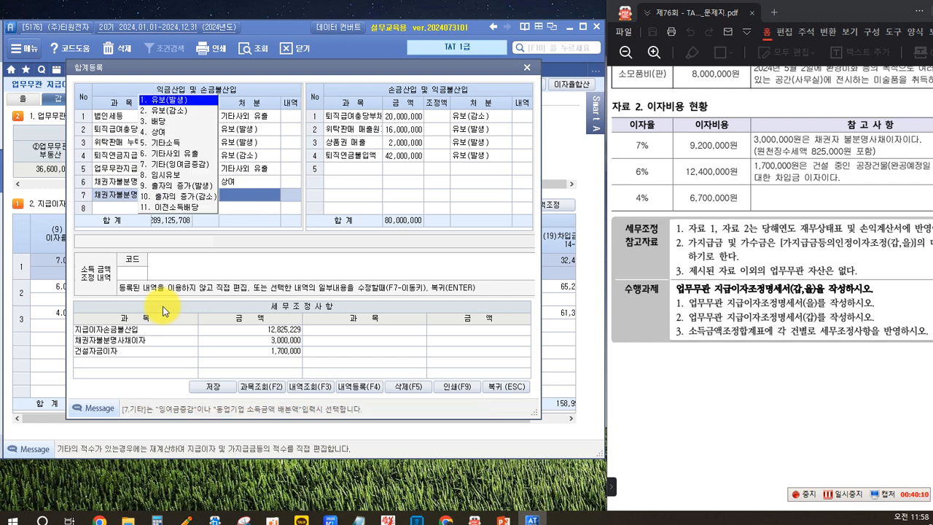
left_click(177, 154)
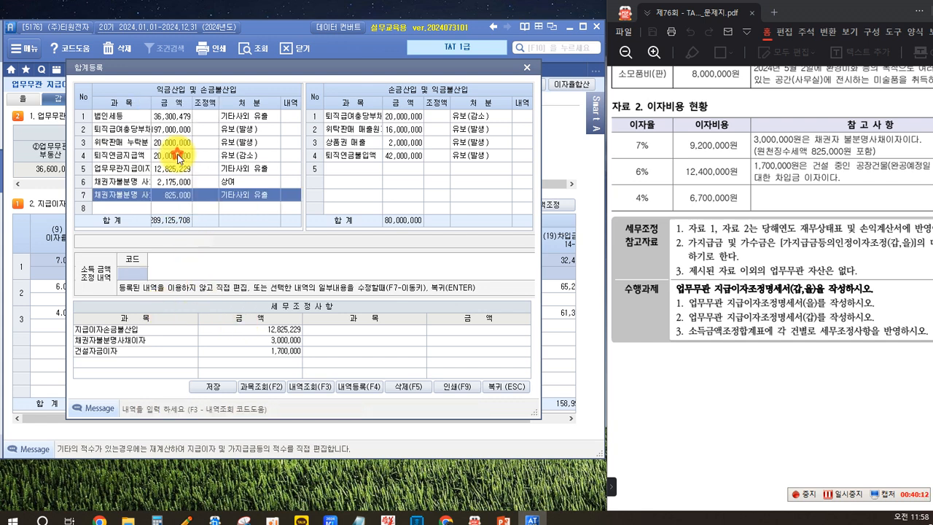
Step: Add 건설자금이자 of 1,700,000 with 처분 유보(발생) in row 8 of the 익금산입 및 손금불산입 side
left_click(124, 208)
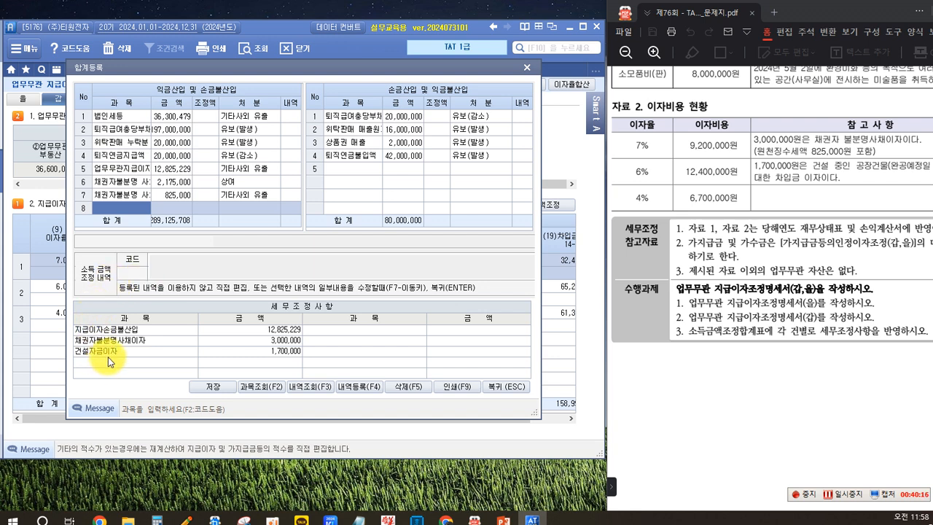
type("ㄱ")
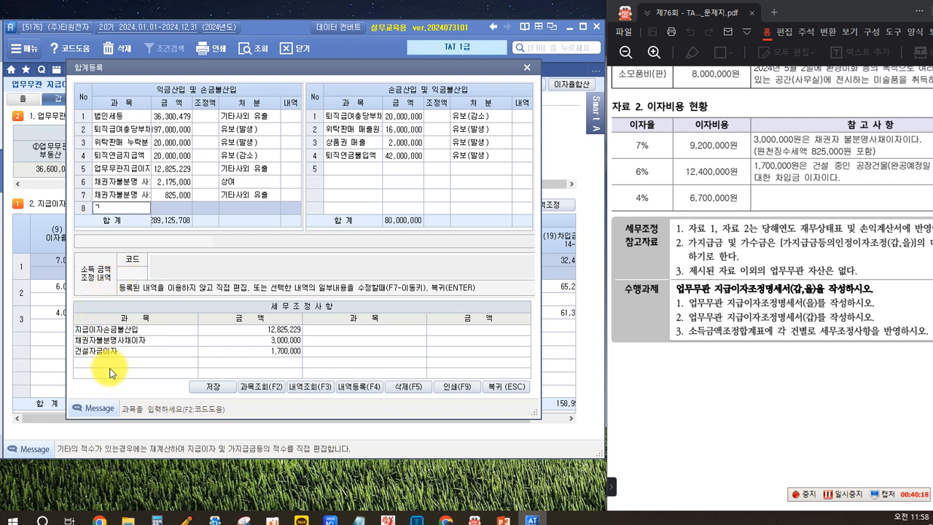
type("ㄴ")
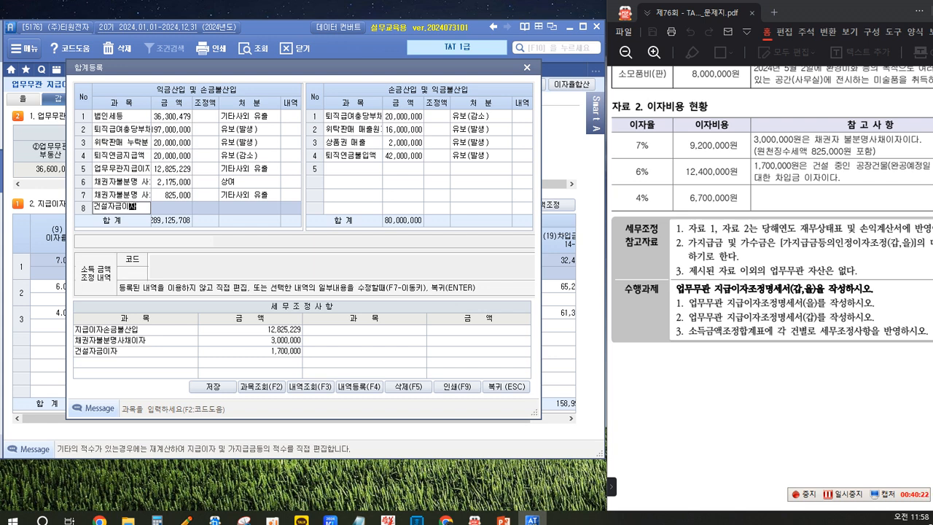
type("설자금이자")
key("Return")
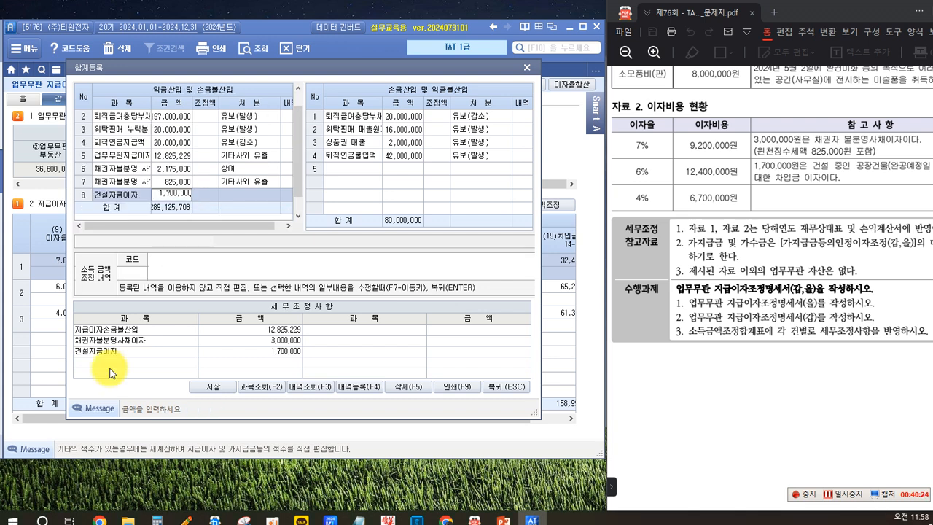
key("Return")
key("Return")
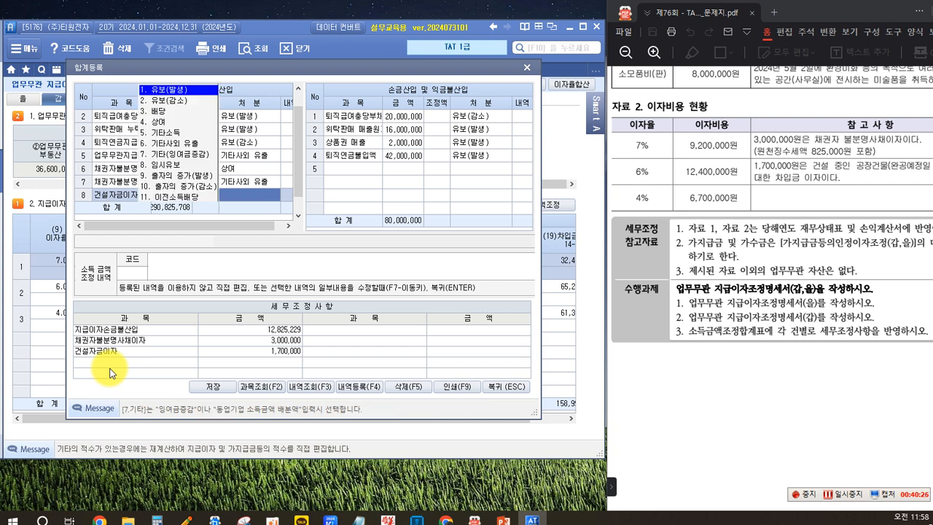
left_click(166, 91)
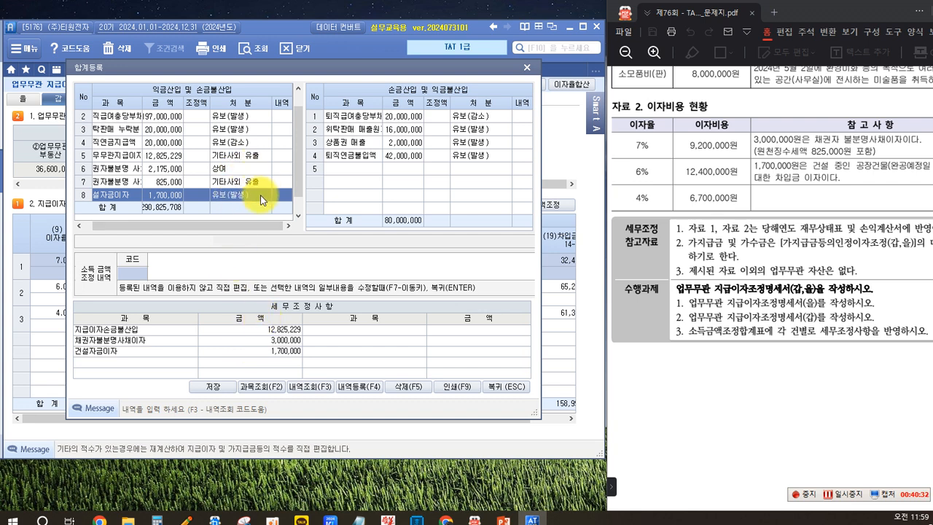
Step: Save the 합계등록 entries and return to the 업무무관 지급이자조정명세서(갑)
left_click(208, 385)
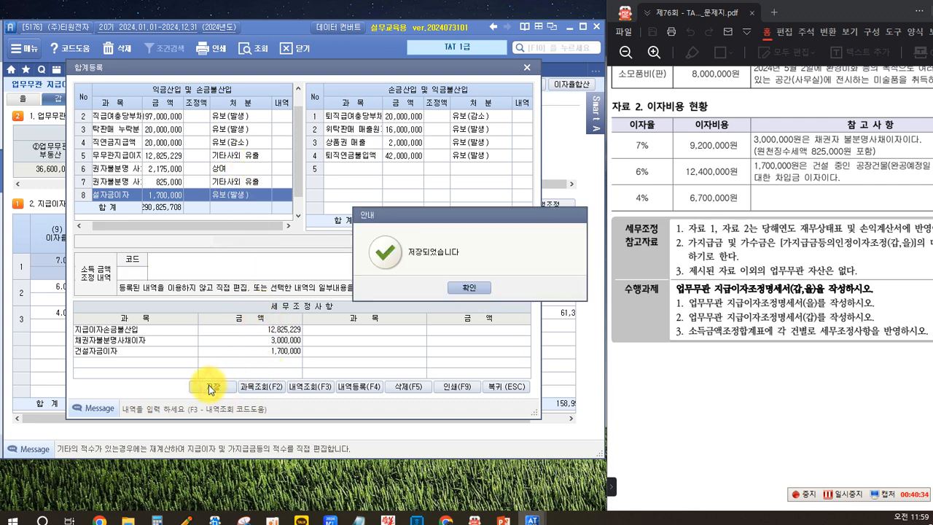
left_click(470, 288)
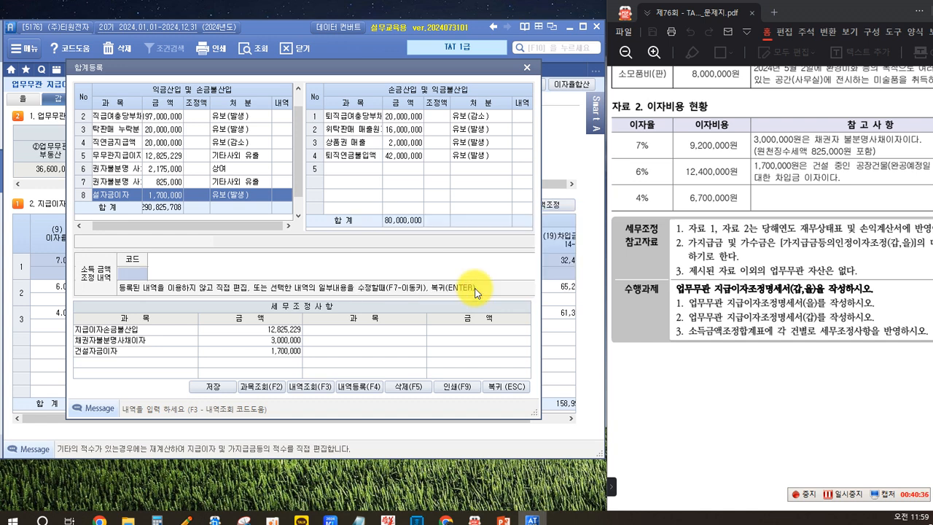
left_click(501, 386)
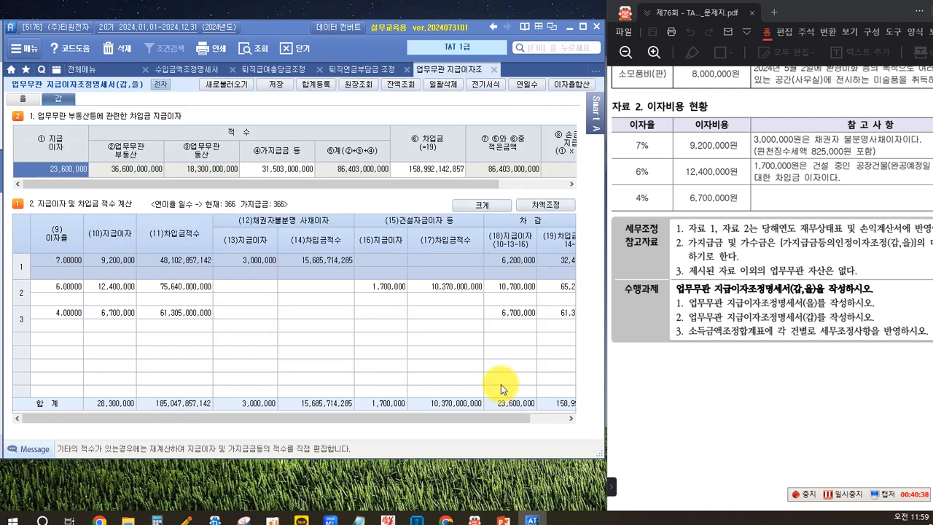
Step: Read 평가문제 31 in the exam PDF and compare ①지급이자 in section 1 with the (18)지급이자 total in section 2
scroll(704, 314, "down", 10)
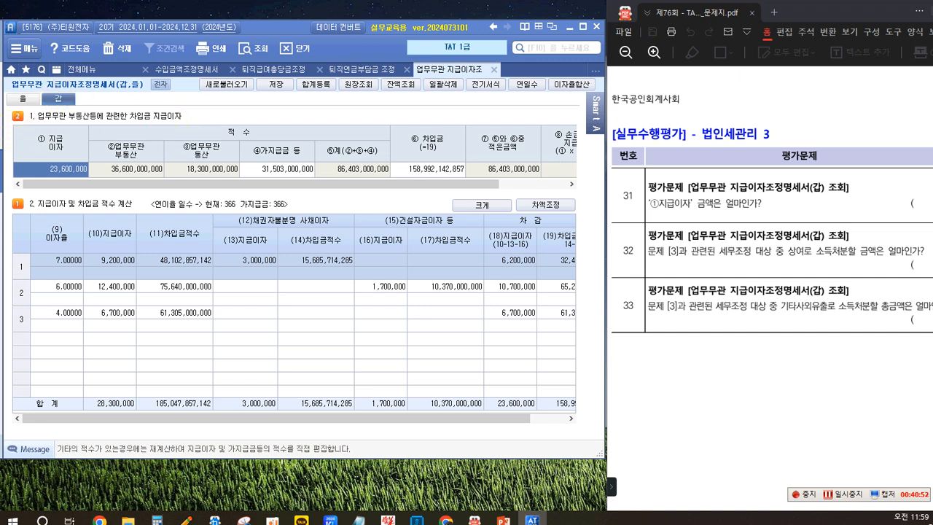
left_click(645, 194)
left_click_drag(693, 220, 692, 219)
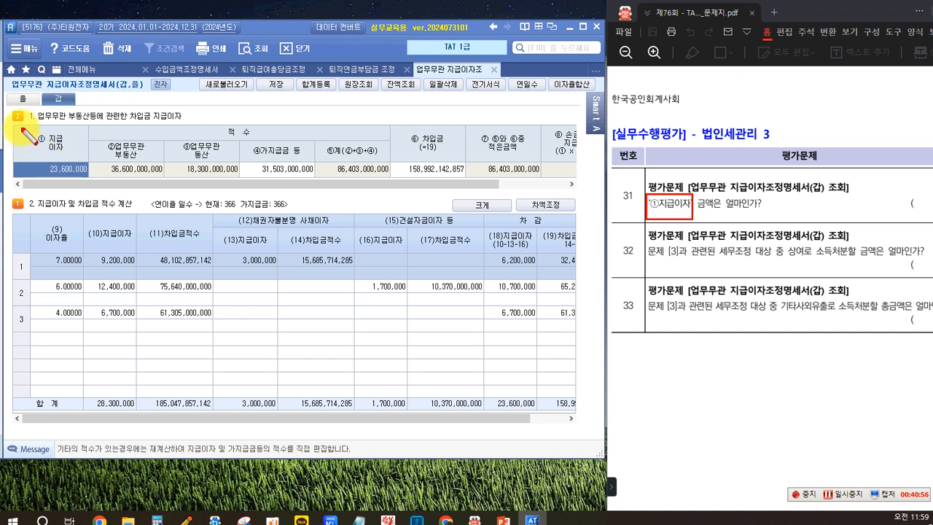
left_click_drag(15, 149, 92, 178)
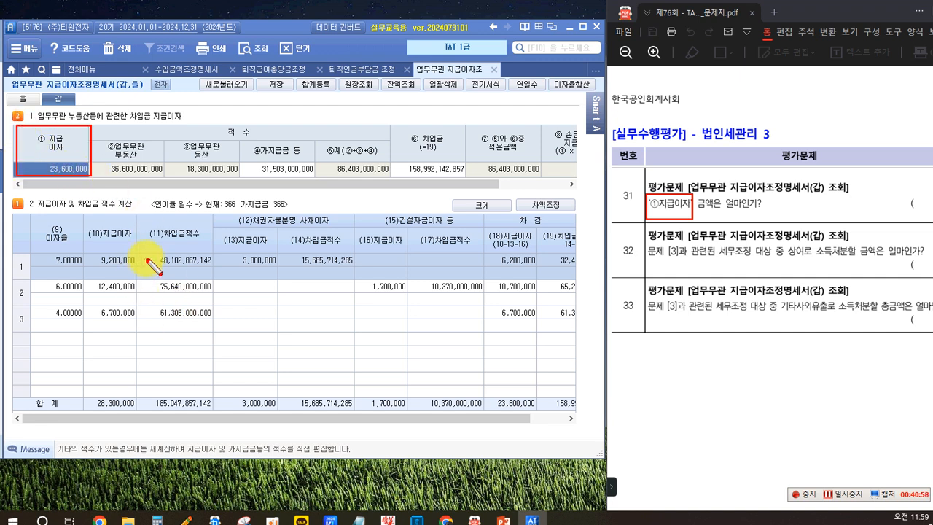
left_click_drag(242, 210, 320, 228)
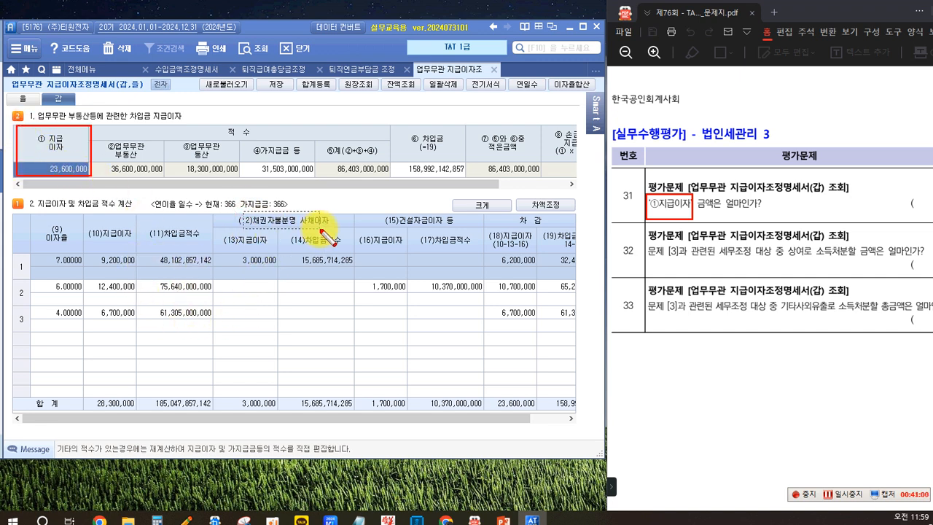
mouse_move(370, 208)
left_mouse_down()
mouse_move(455, 228)
mouse_move(496, 291)
mouse_move(540, 419)
mouse_move(543, 413)
left_mouse_up()
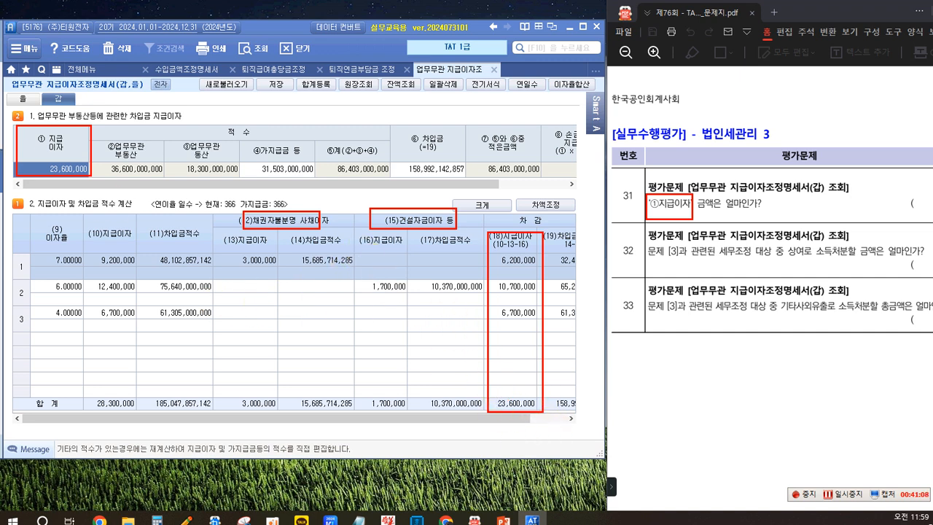
mouse_move(507, 336)
left_mouse_down()
mouse_move(66, 186)
mouse_move(81, 169)
left_mouse_up()
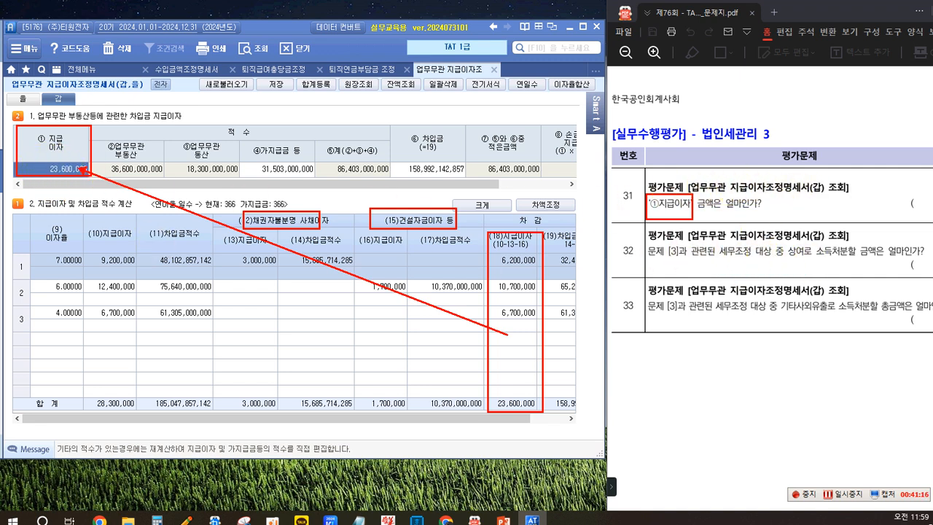
key("Escape")
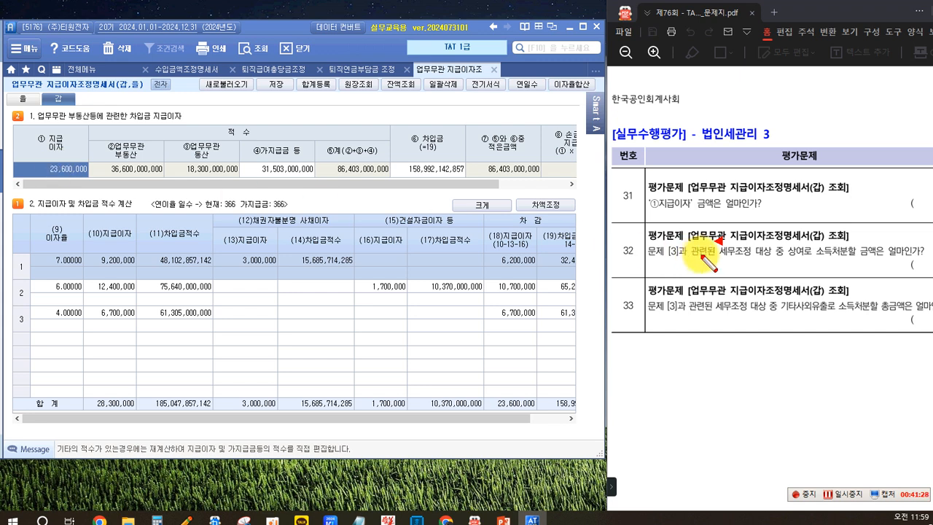
Step: For 평가문제 32, reopen 합계등록 and examine the amount of the problem 3 adjustment disposed of as 상여
mouse_move(783, 243)
left_mouse_down()
mouse_move(823, 266)
mouse_move(853, 263)
left_mouse_up()
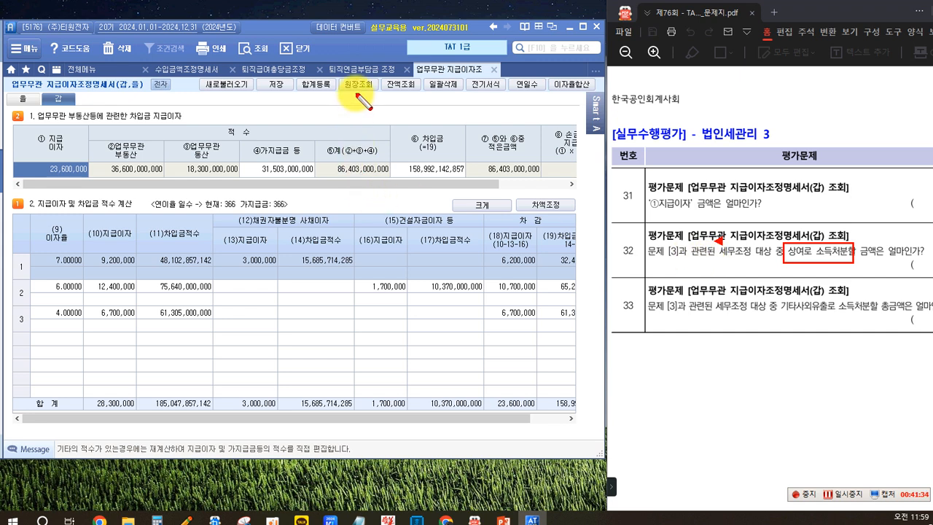
key("Escape")
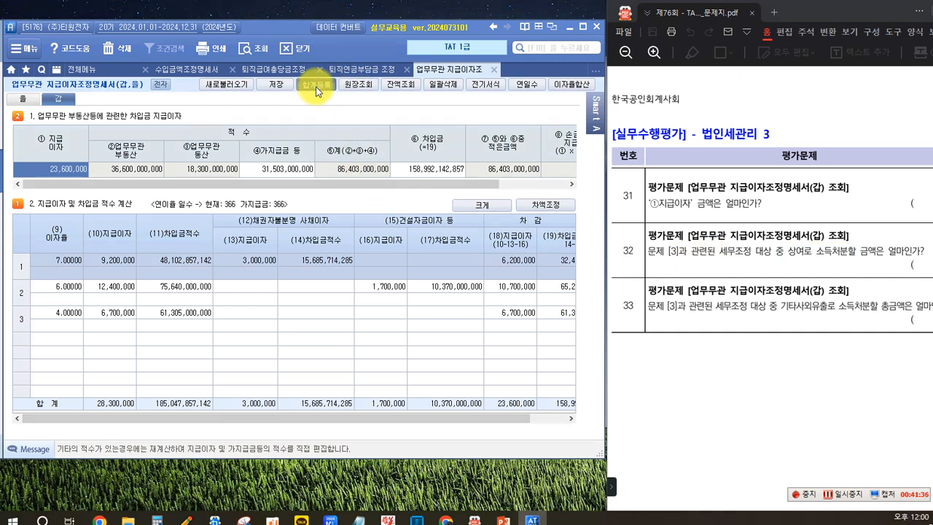
left_click(317, 91)
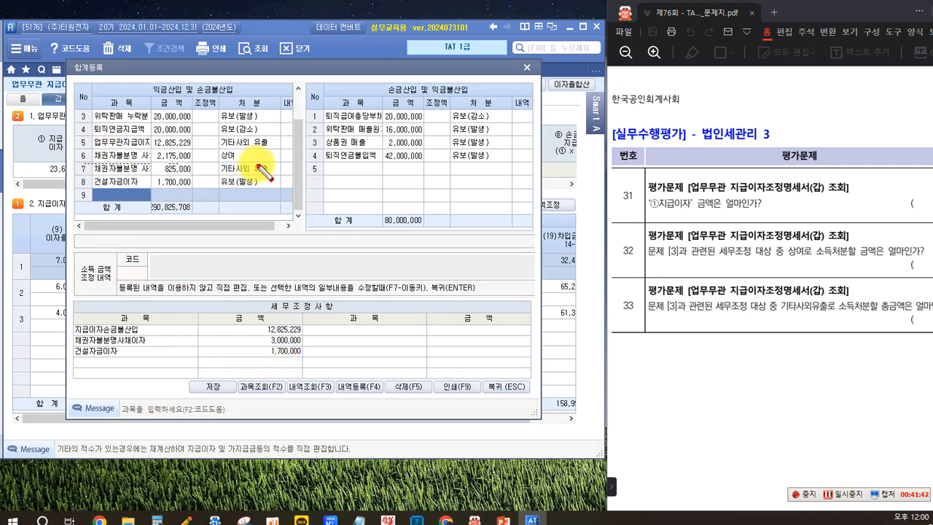
left_click_drag(256, 165, 282, 164)
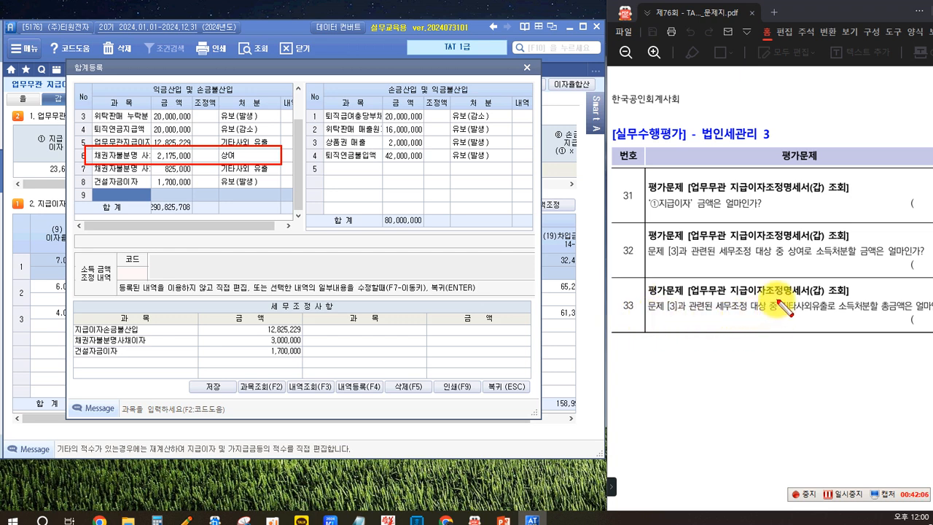
Step: For 평가문제 33, add up the problem 3 adjustments in 합계등록 disposed of as 기타사외유출, 12,825,229 + 825,000
left_click_drag(778, 308, 833, 320)
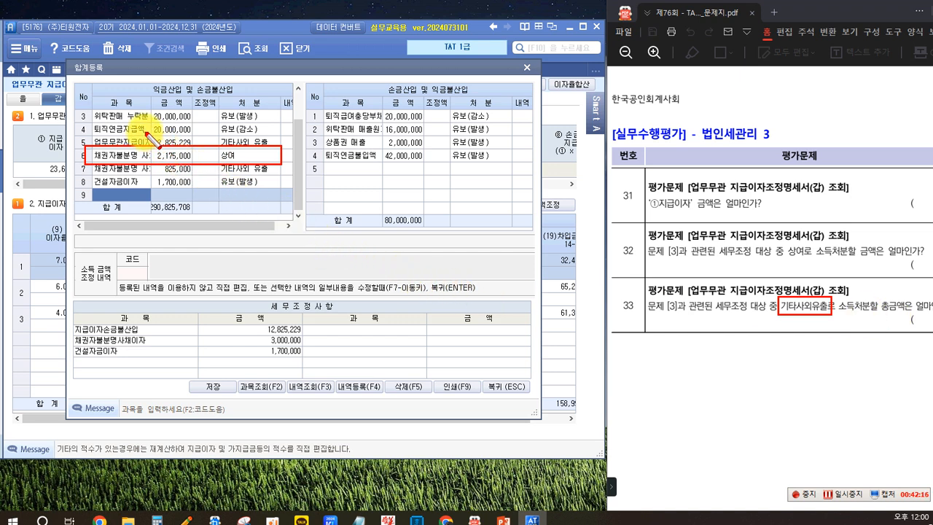
left_click_drag(192, 145, 267, 143)
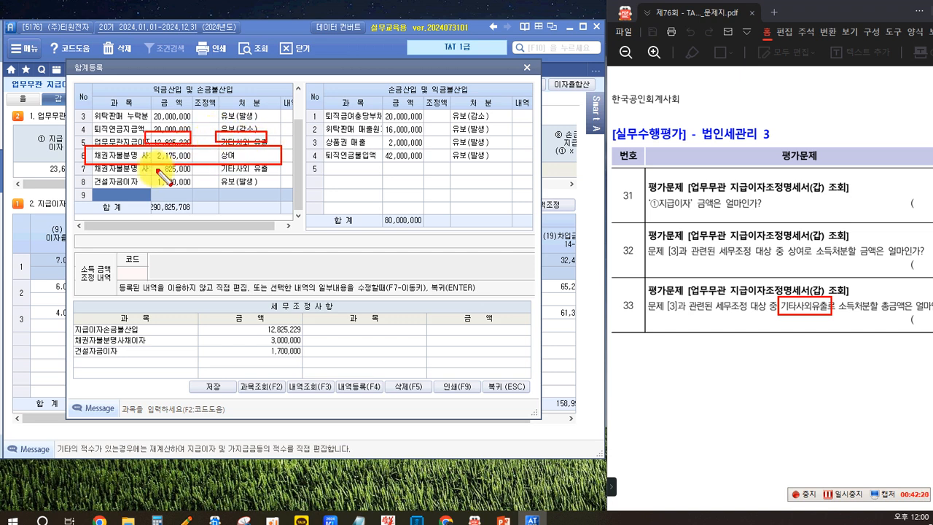
left_click_drag(155, 165, 199, 173)
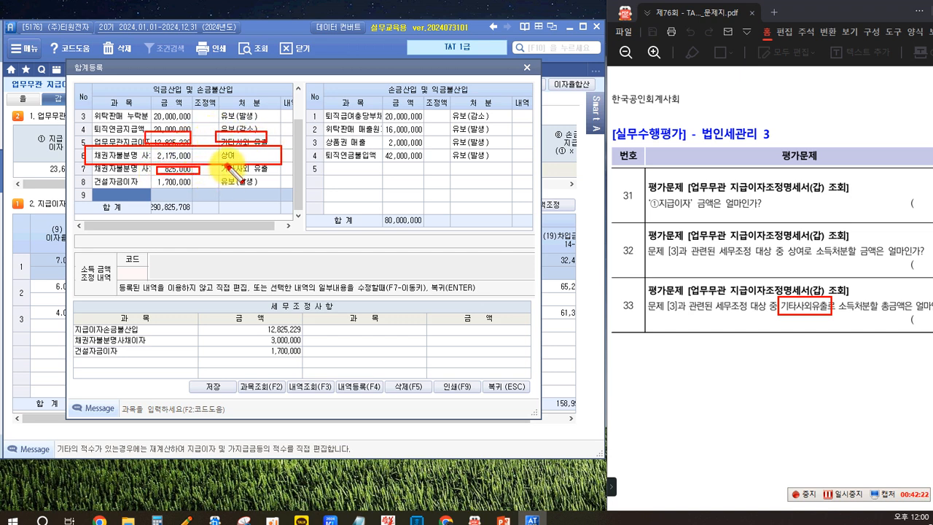
left_click_drag(272, 174, 272, 175)
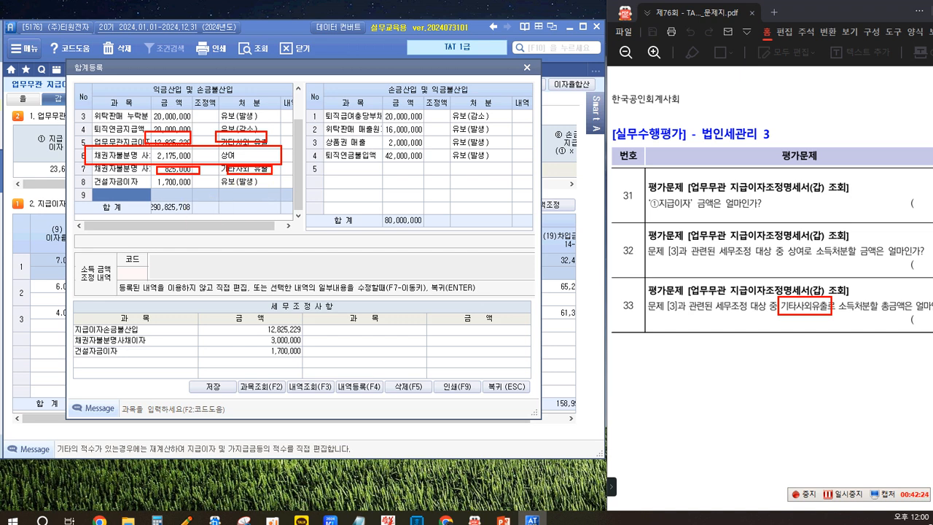
left_click(181, 270)
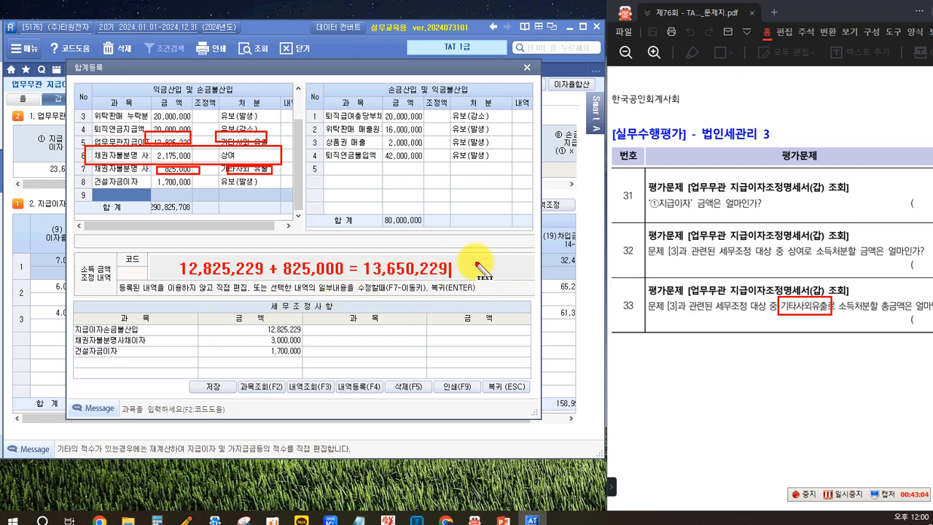
key("Escape")
key("Escape")
Step: Save 합계등록 again and close it to go back to the 갑 form
left_click(213, 386)
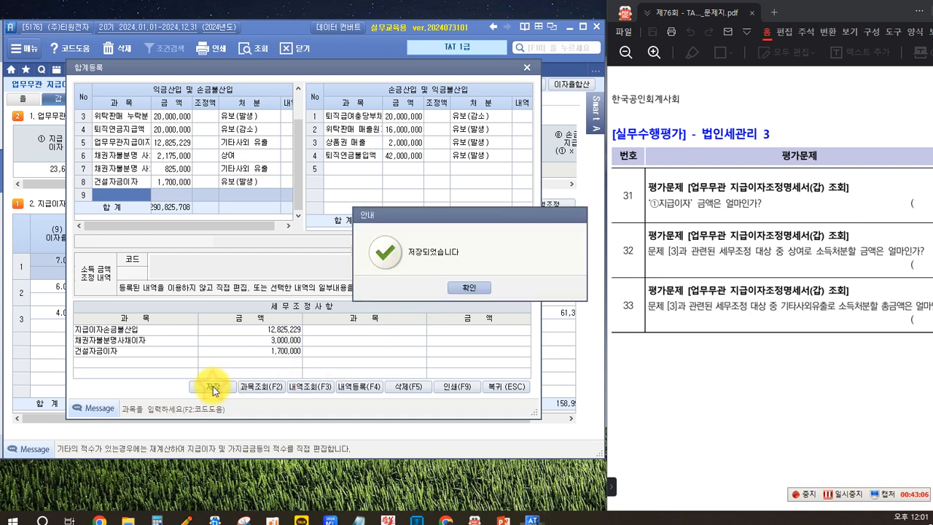
left_click(467, 289)
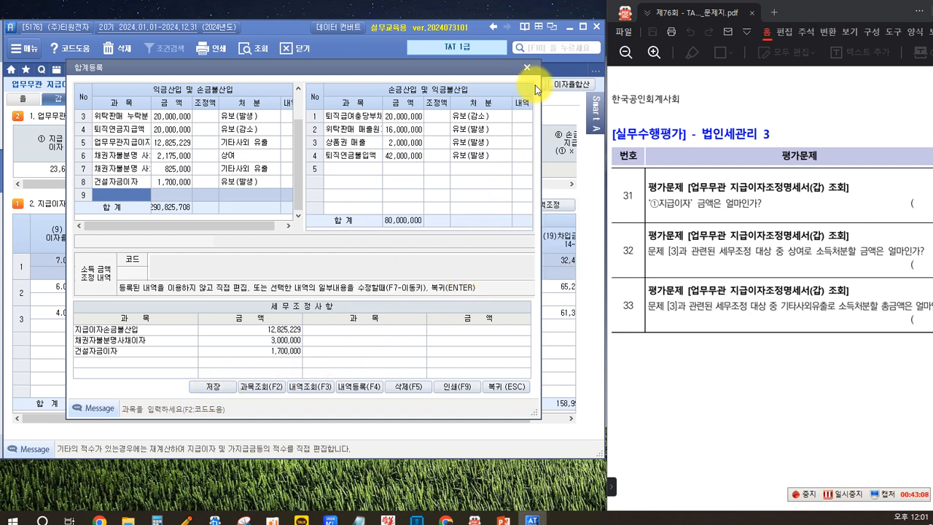
left_click(511, 386)
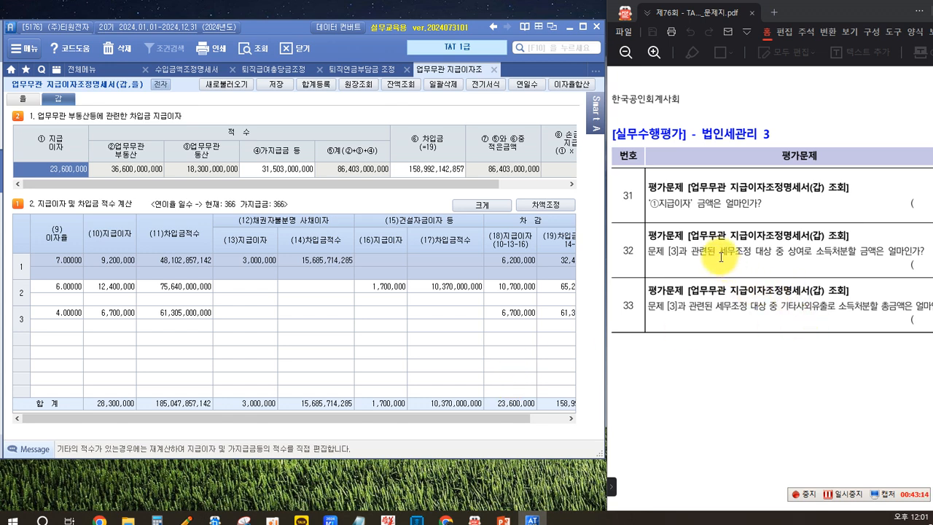
Step: Bring up exam problem 4, 소득금액조정합계표, in the PDF to read its 자료 and 세무조정 참고자료
scroll(720, 256, "down", 10)
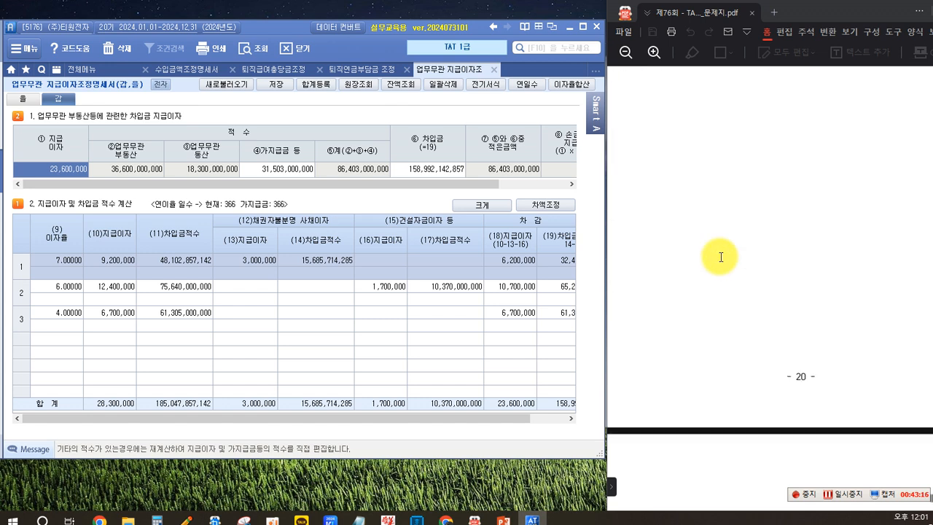
scroll(720, 257, "down", 3)
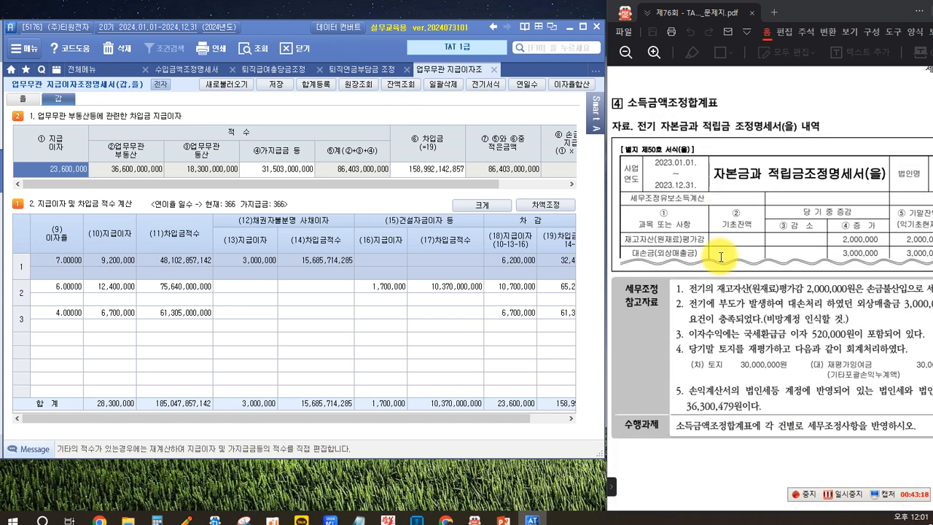